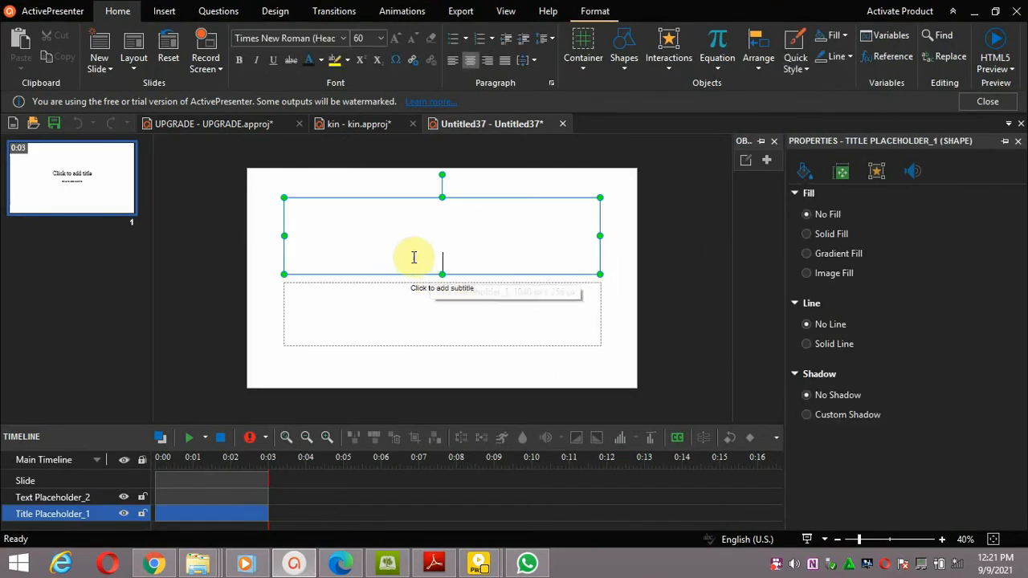
Delete the subtitle and title placeholders from the slide.
click(286, 283)
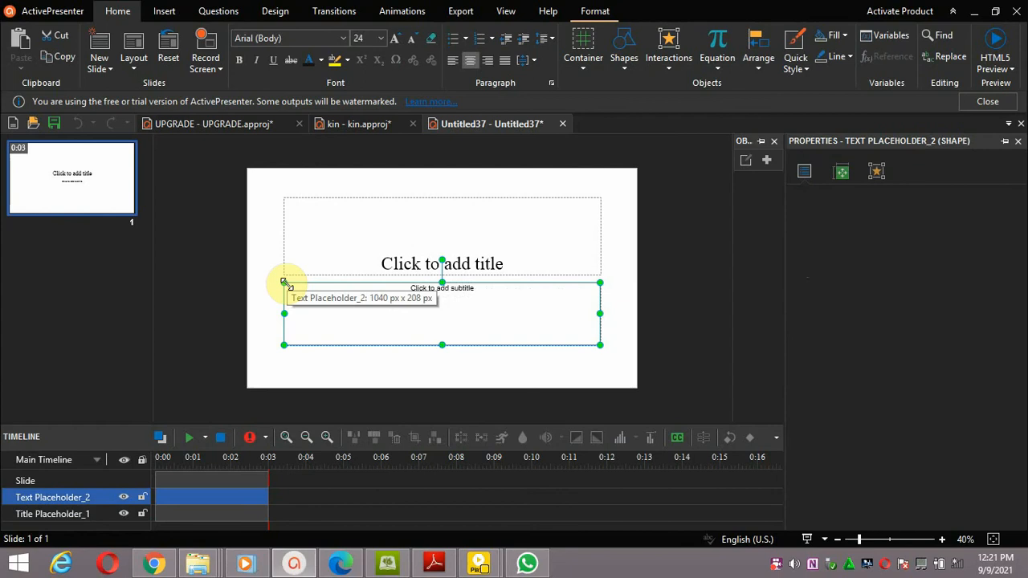
key(Delete)
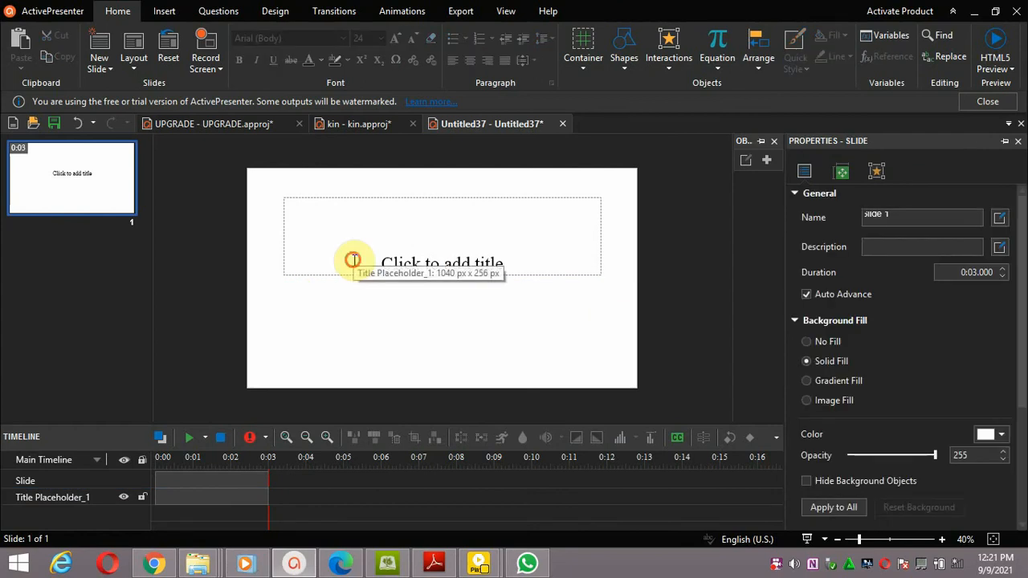
click(353, 259)
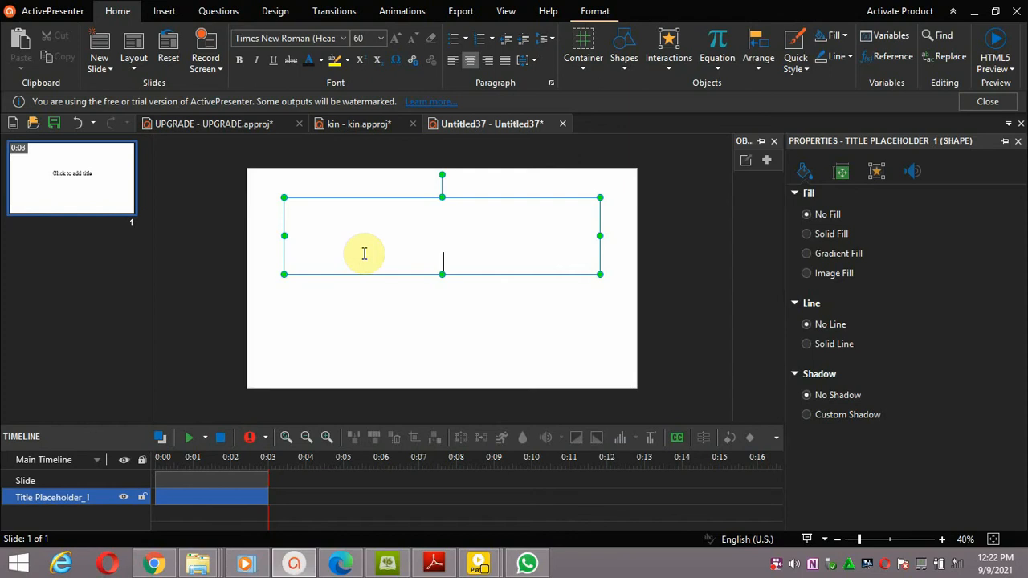
click(591, 199)
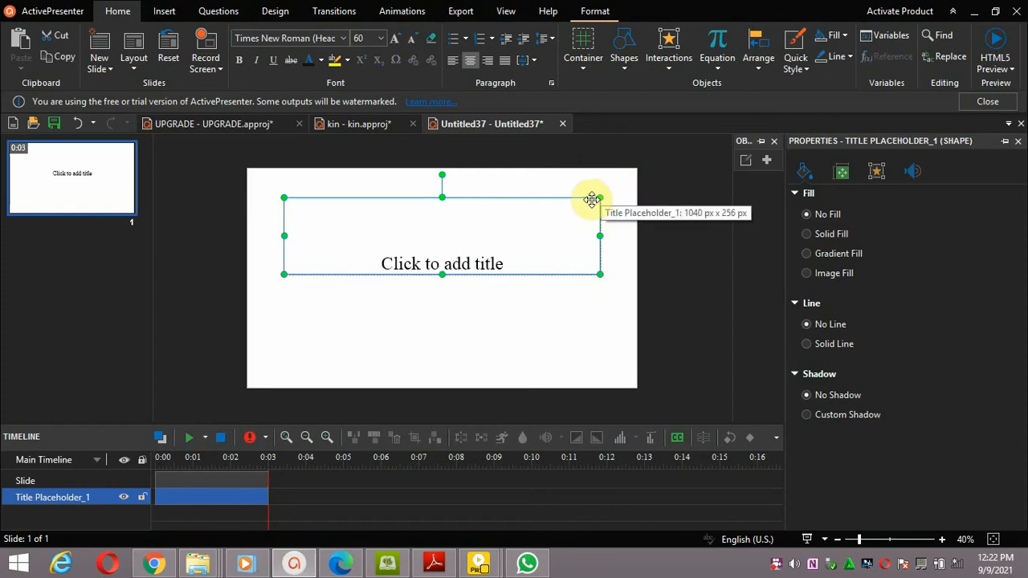
key(Delete)
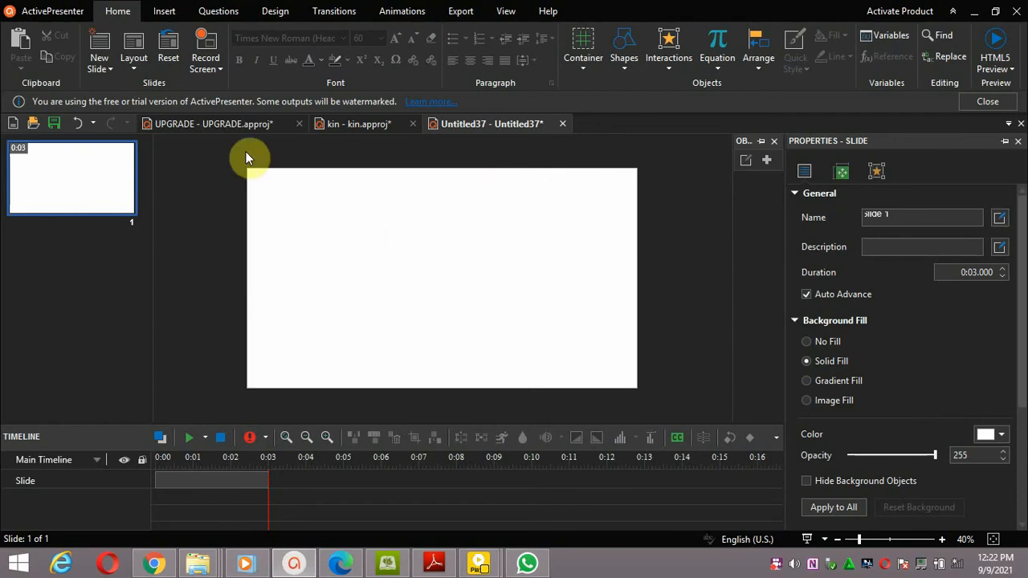
Insert a rectangle shape near the centre of the blank slide.
click(161, 13)
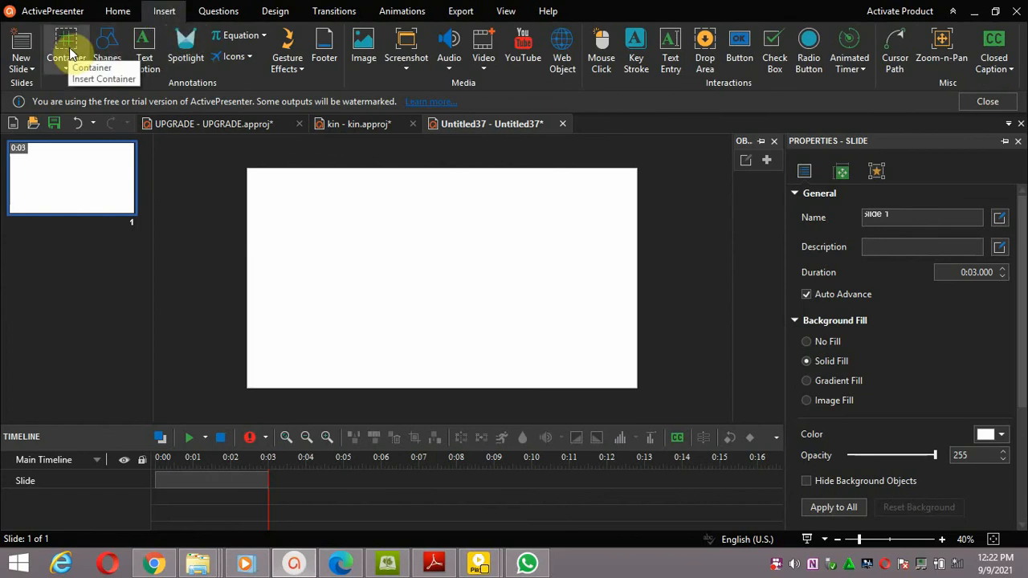
click(109, 67)
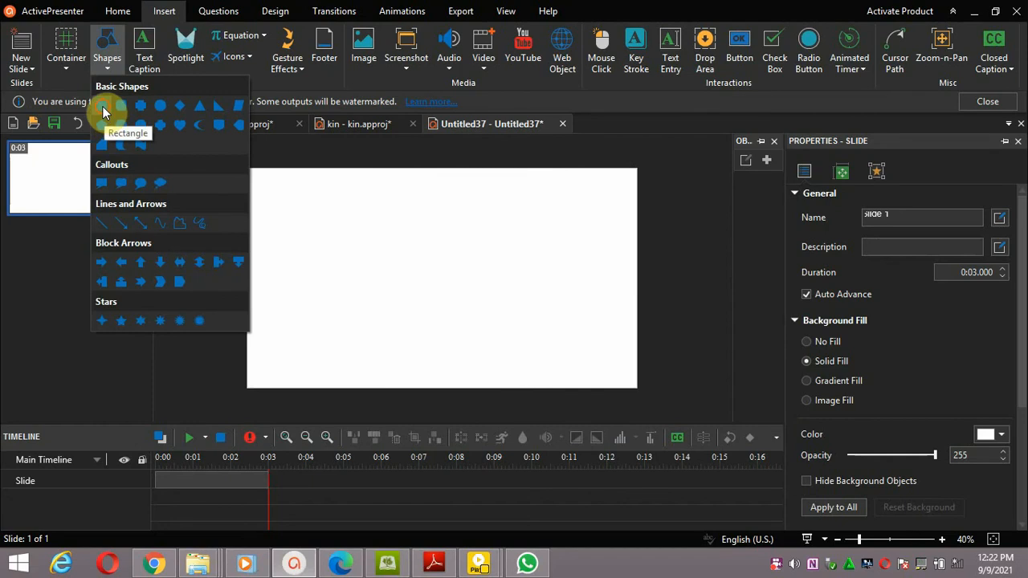
click(102, 106)
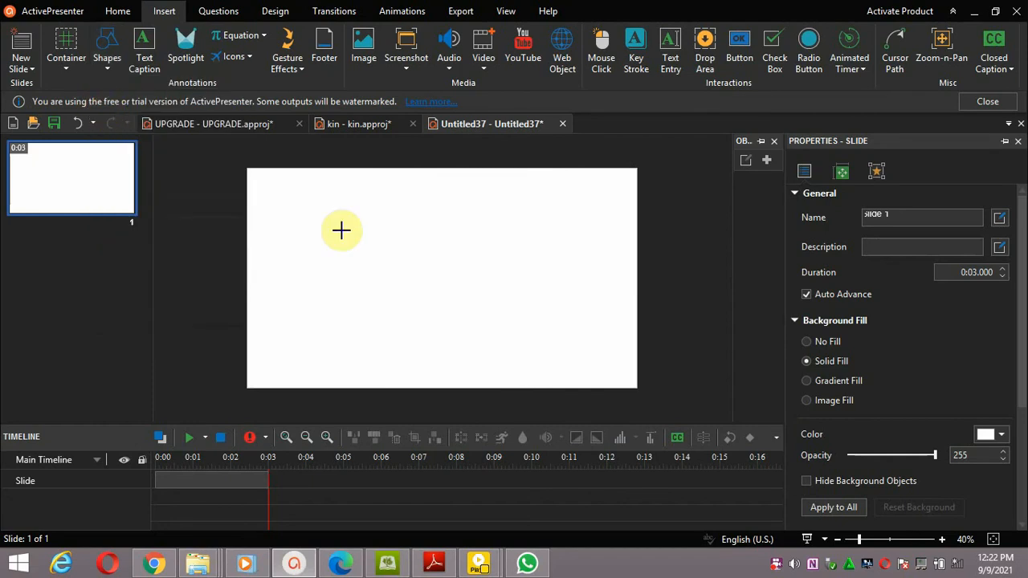
click(437, 241)
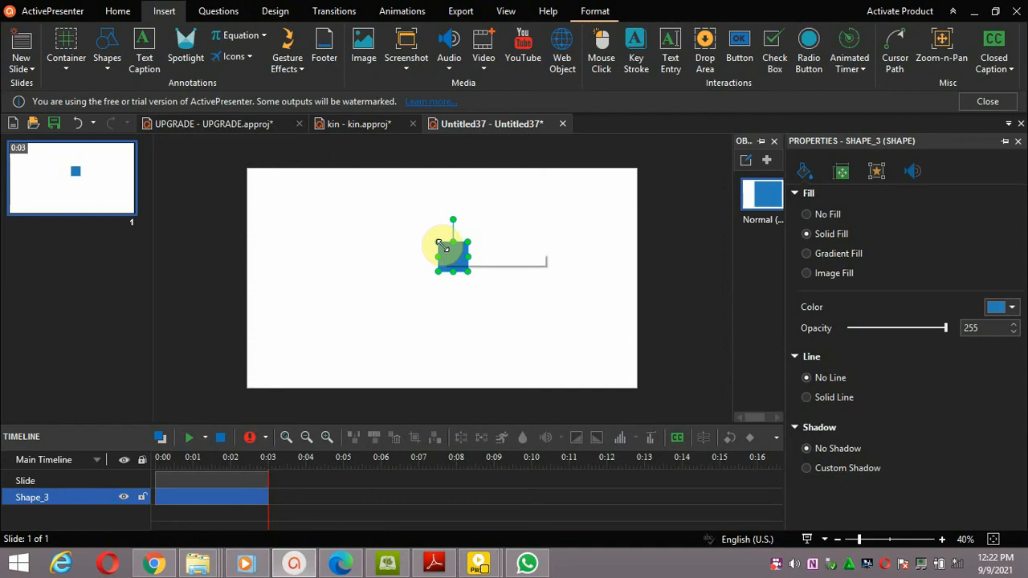
Enlarge the rectangle to about 904 x 543 px so that it covers most of the slide.
click(436, 239)
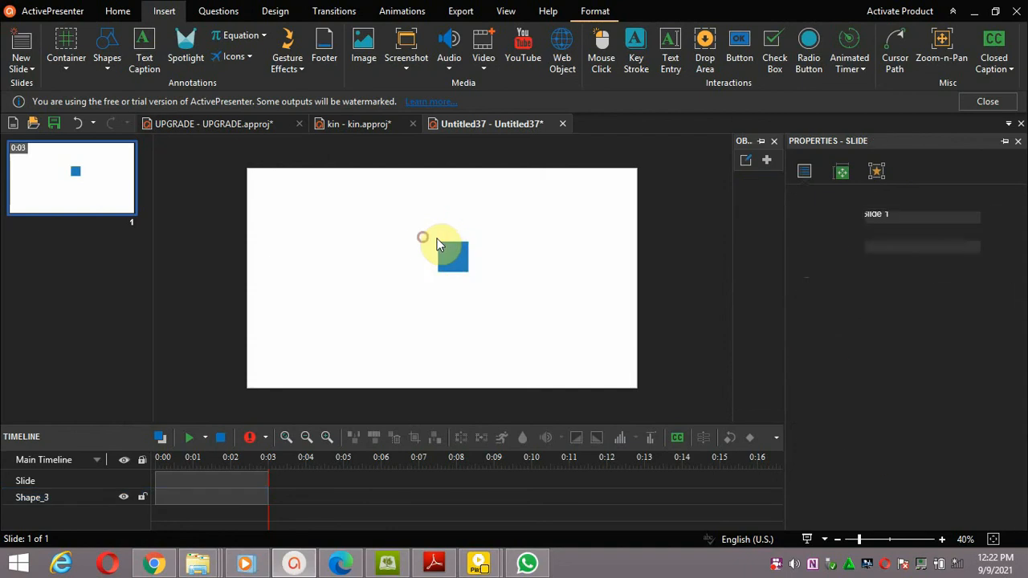
click(447, 249)
drag(448, 248, 295, 221)
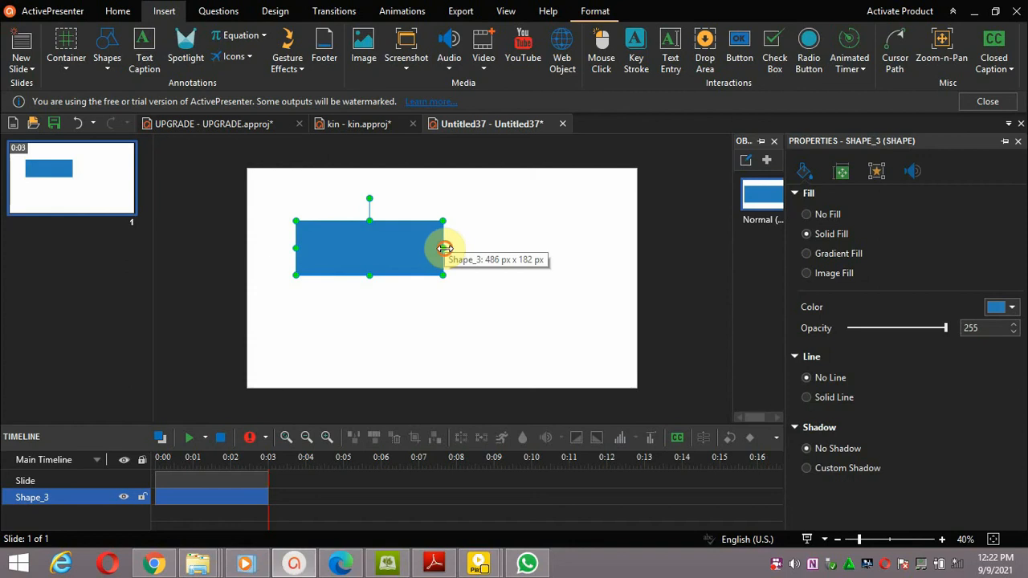
drag(444, 248, 570, 250)
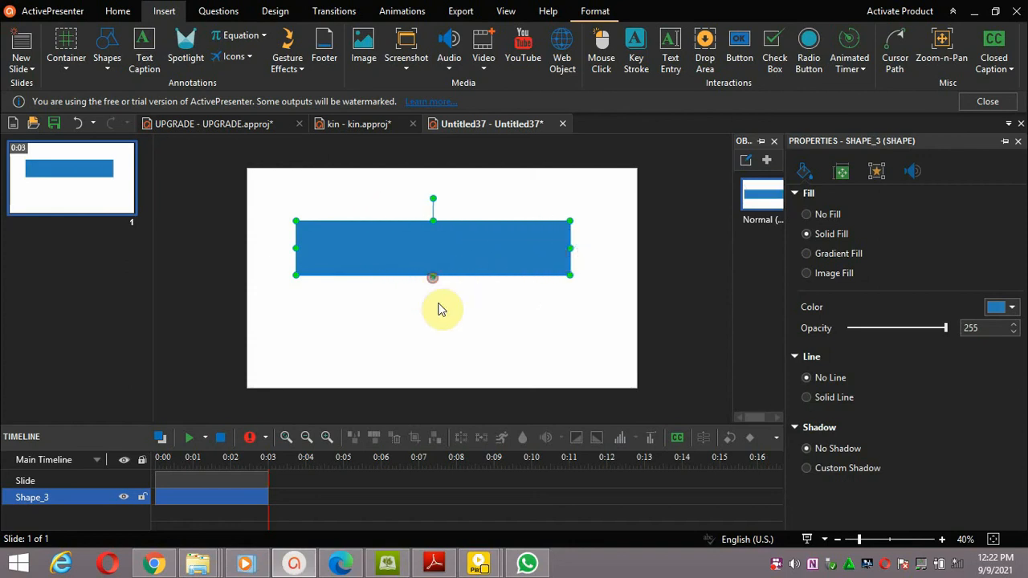
click(433, 279)
click(434, 273)
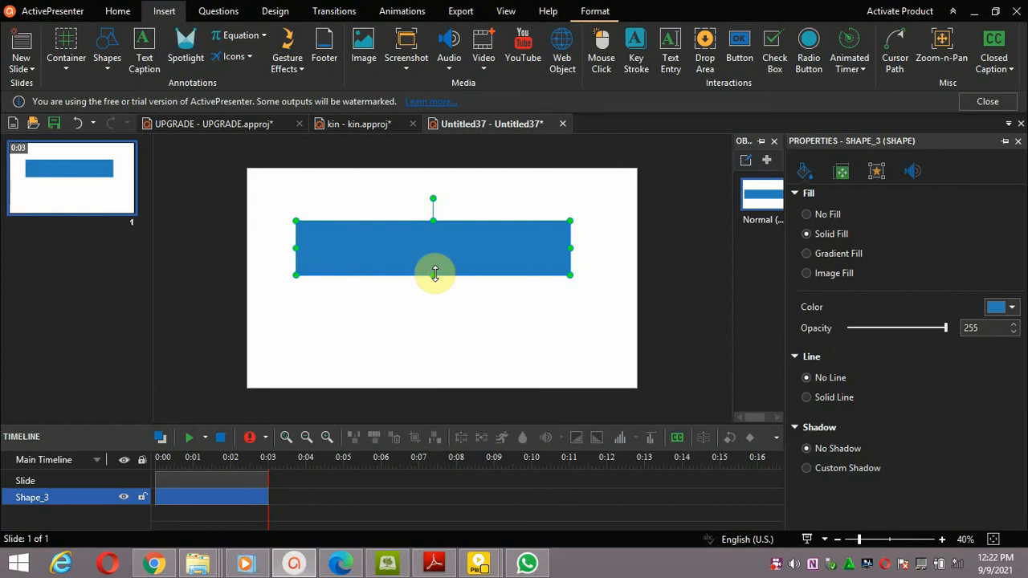
drag(434, 274, 434, 358)
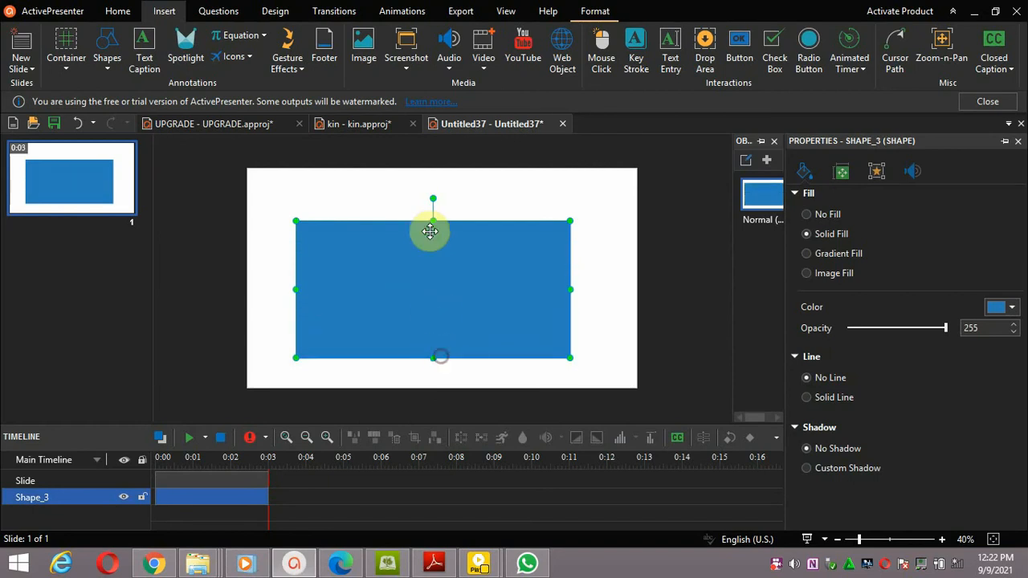
drag(433, 220, 434, 194)
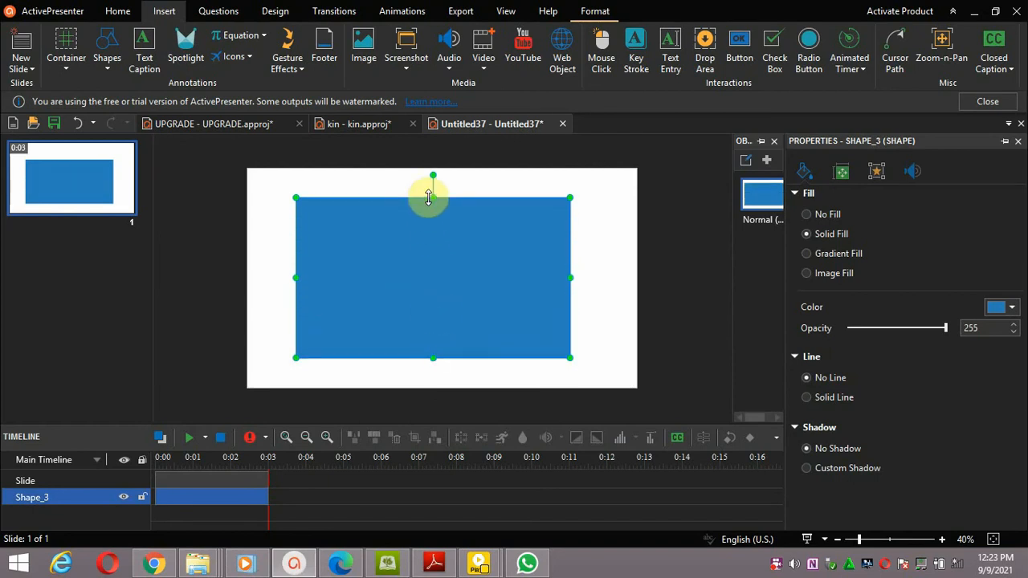
click(604, 321)
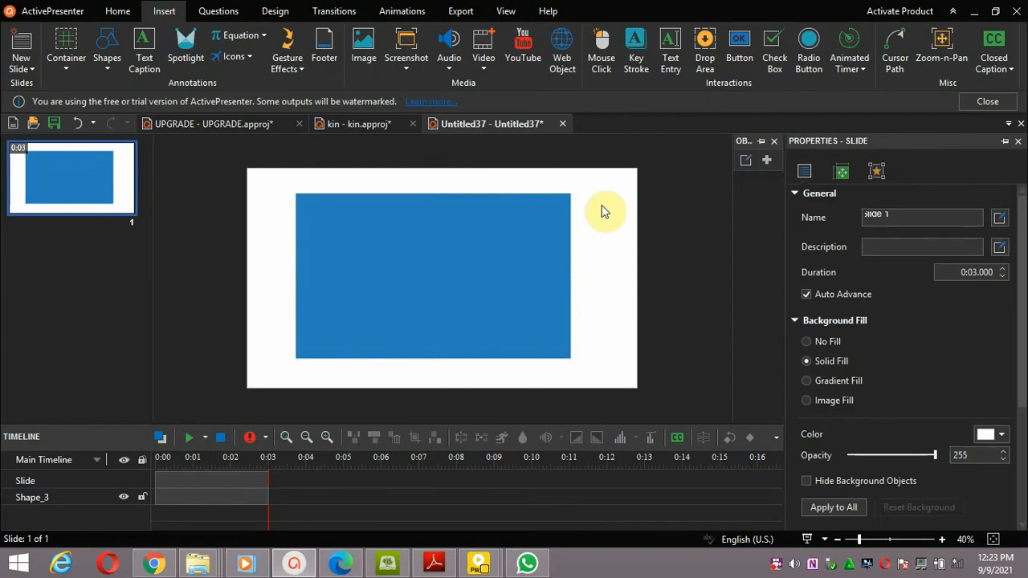
click(498, 240)
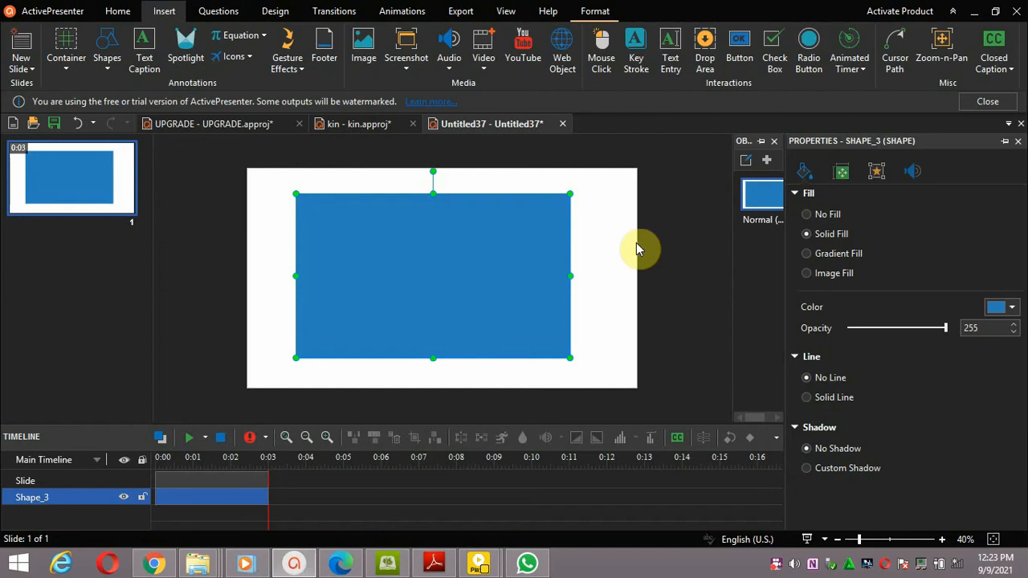
click(616, 227)
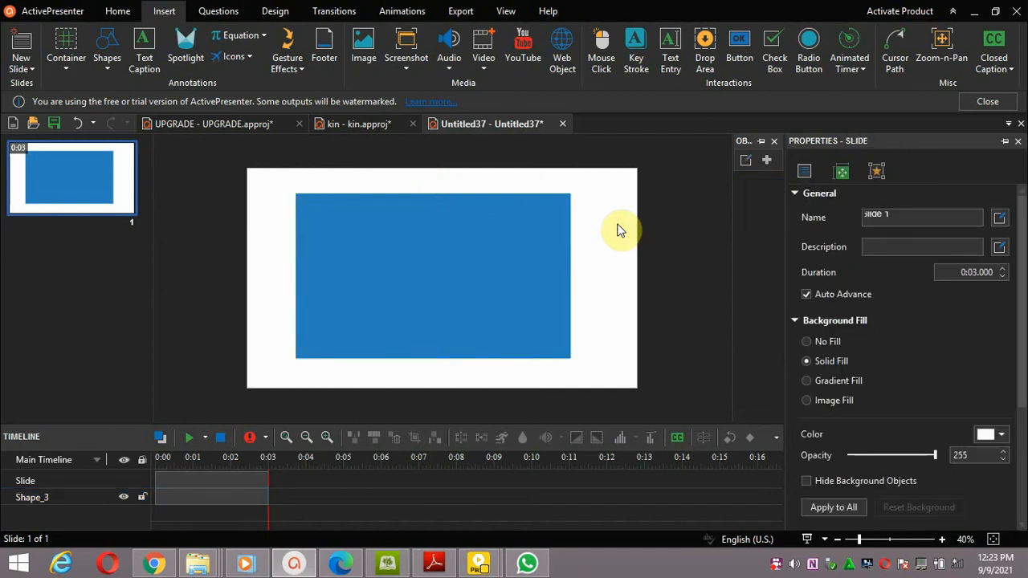
click(519, 216)
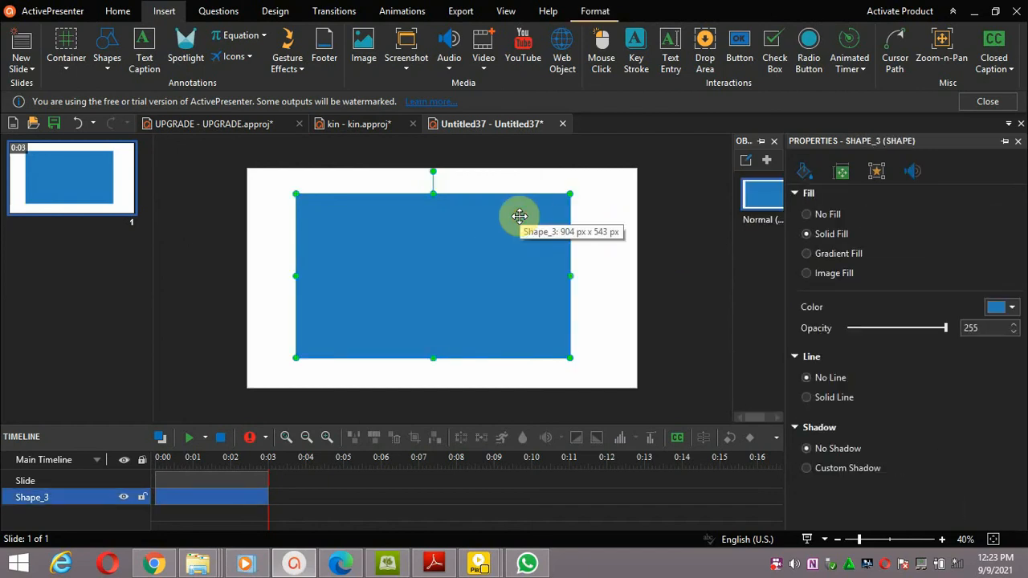
click(615, 246)
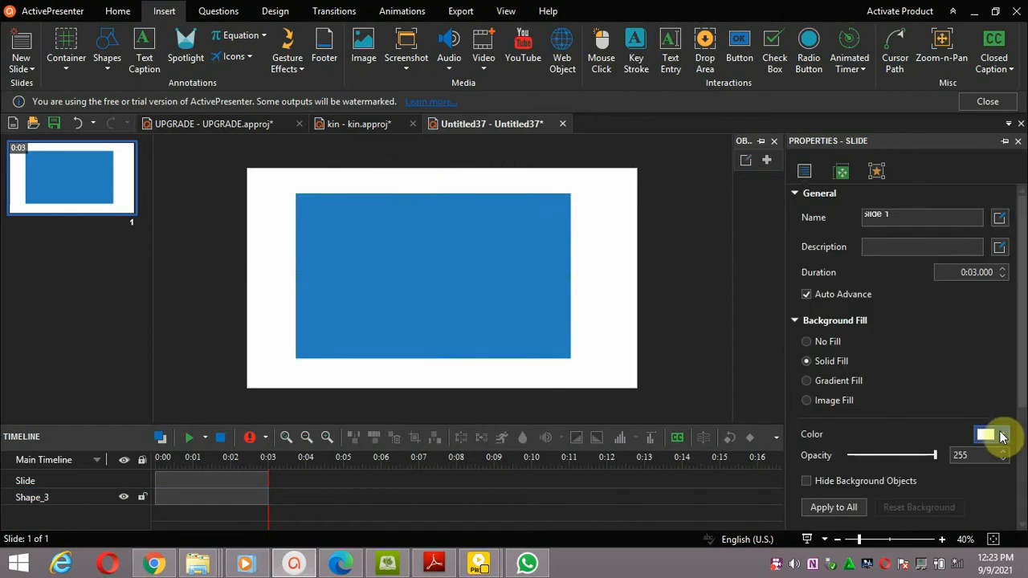
Try red, dark blue and black as the slide's solid background colour.
click(1001, 436)
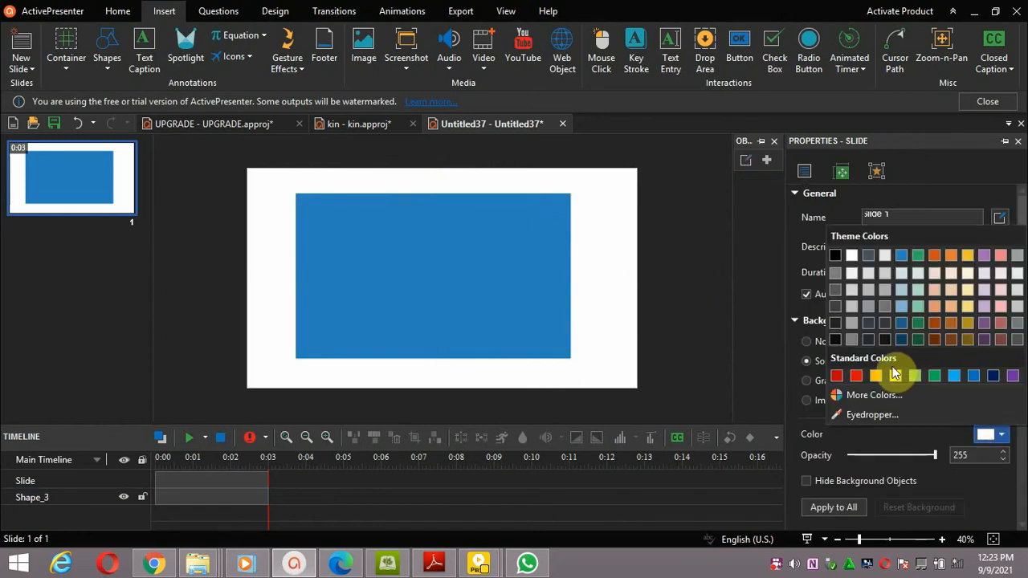
click(854, 376)
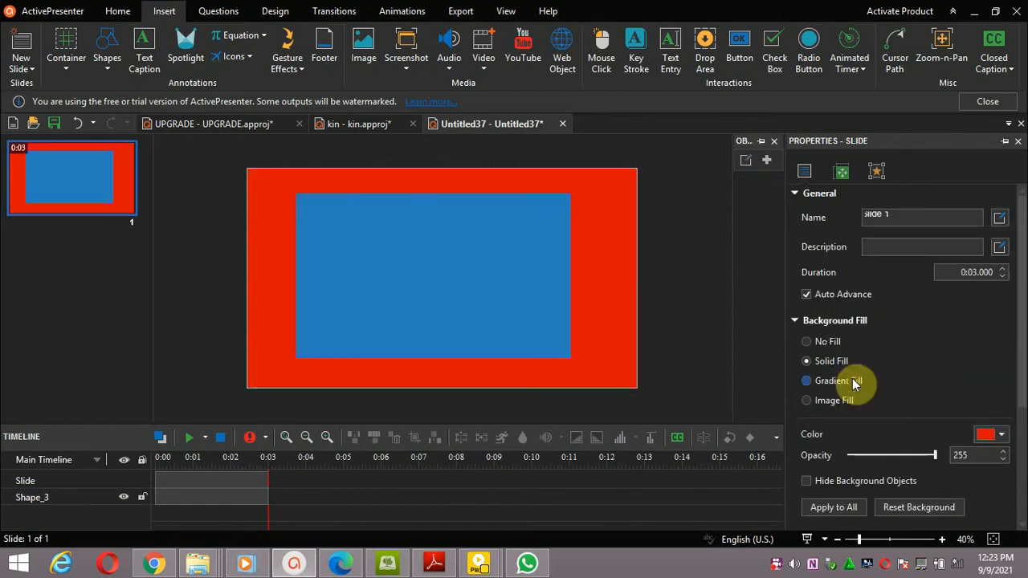
click(1003, 436)
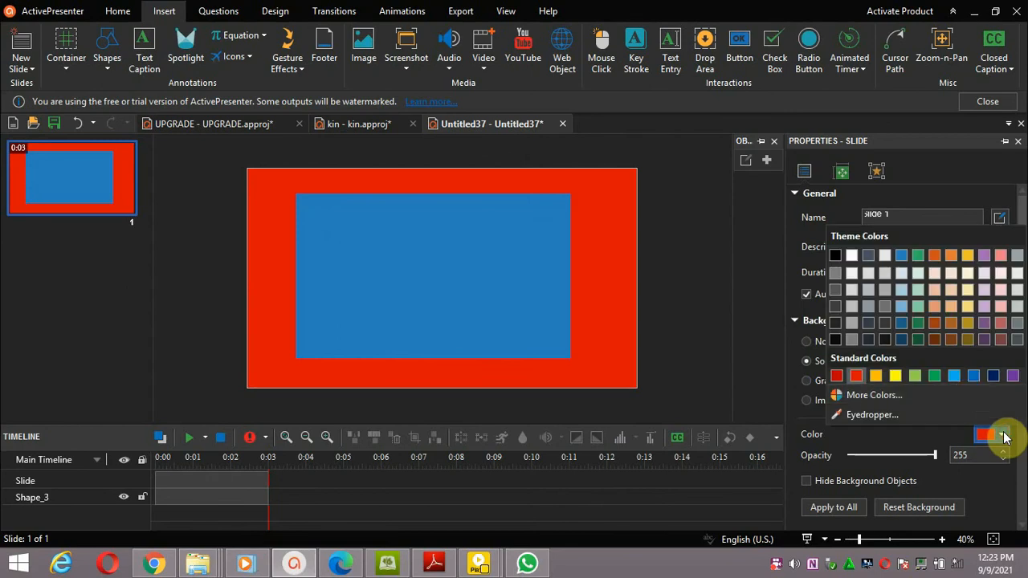
click(995, 375)
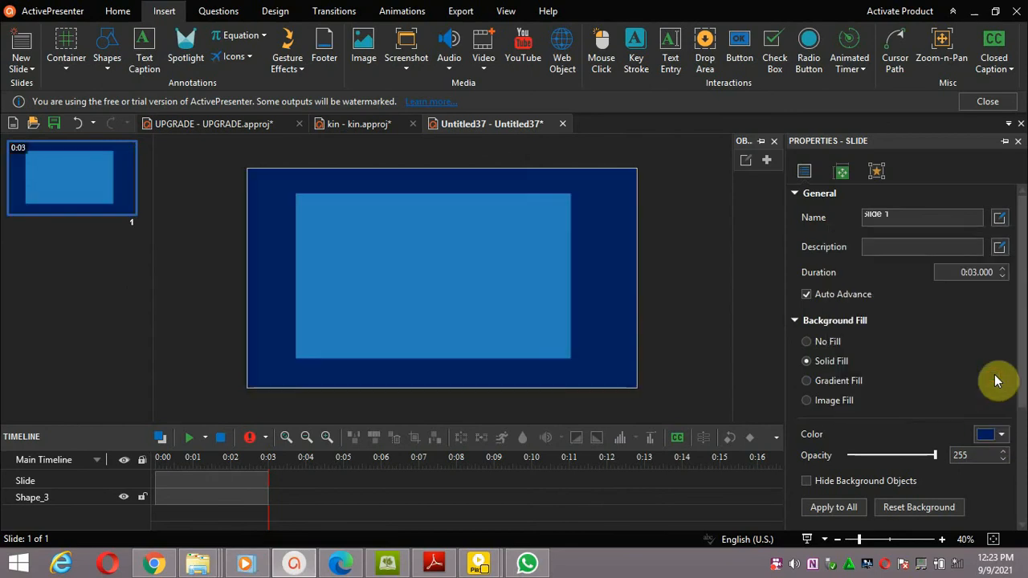
click(1002, 437)
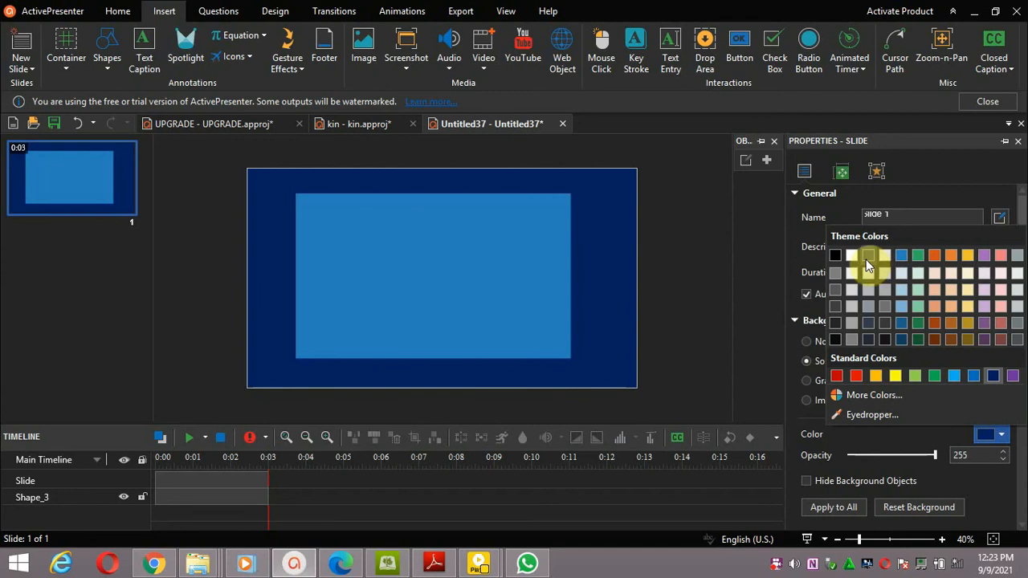
click(834, 256)
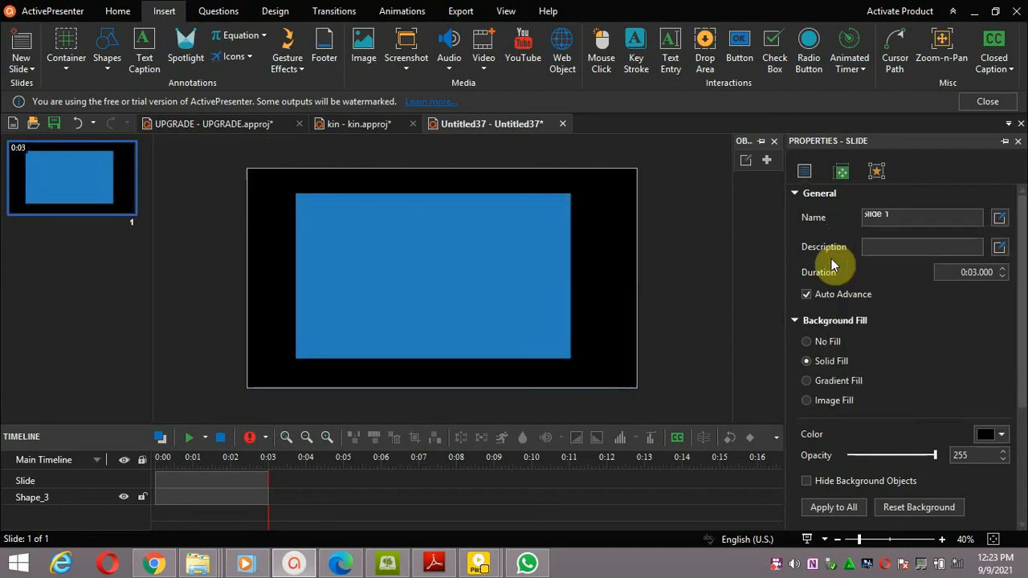
Set the slide's solid background fill to standard yellow.
click(1001, 435)
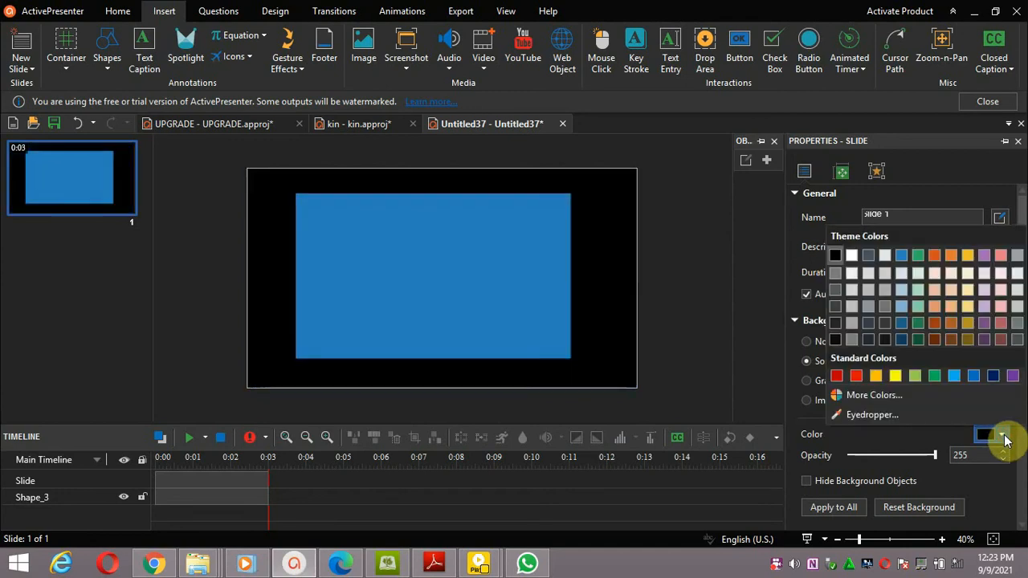
click(895, 376)
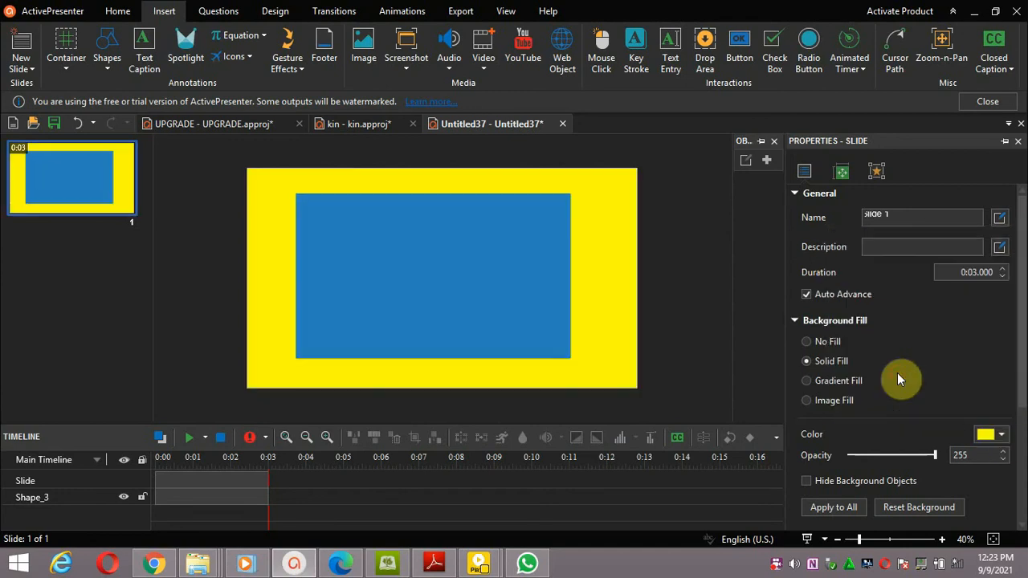
Try dark red and orange as the rectangle's solid fill, and settle on a dark brown theme colour.
click(560, 266)
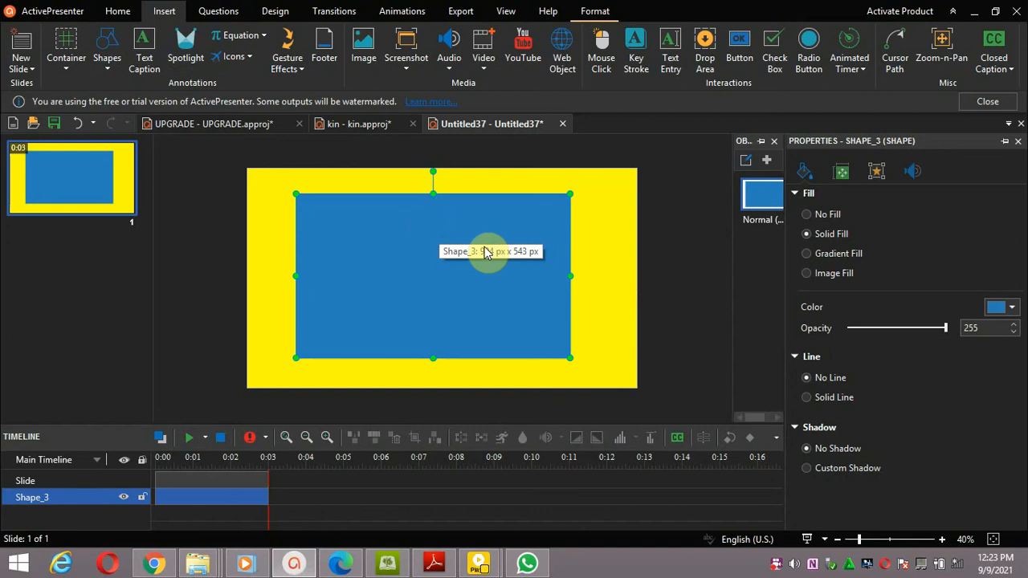
click(1009, 308)
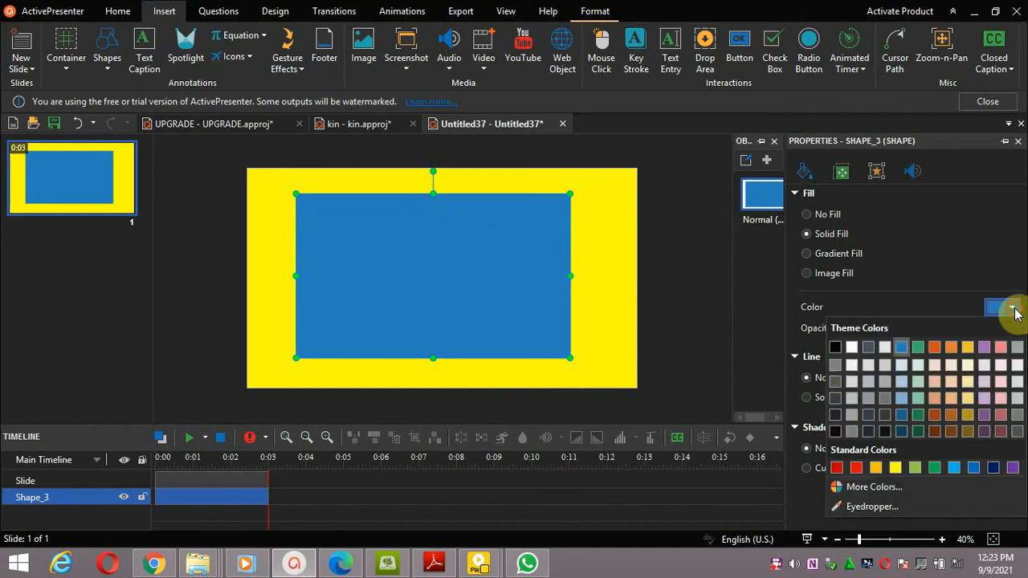
click(836, 467)
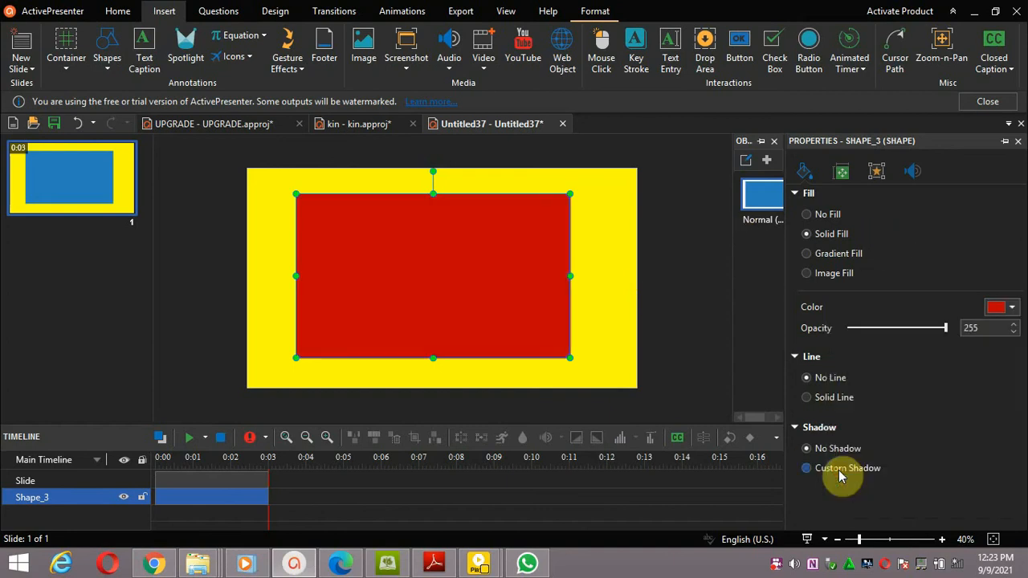
click(1015, 309)
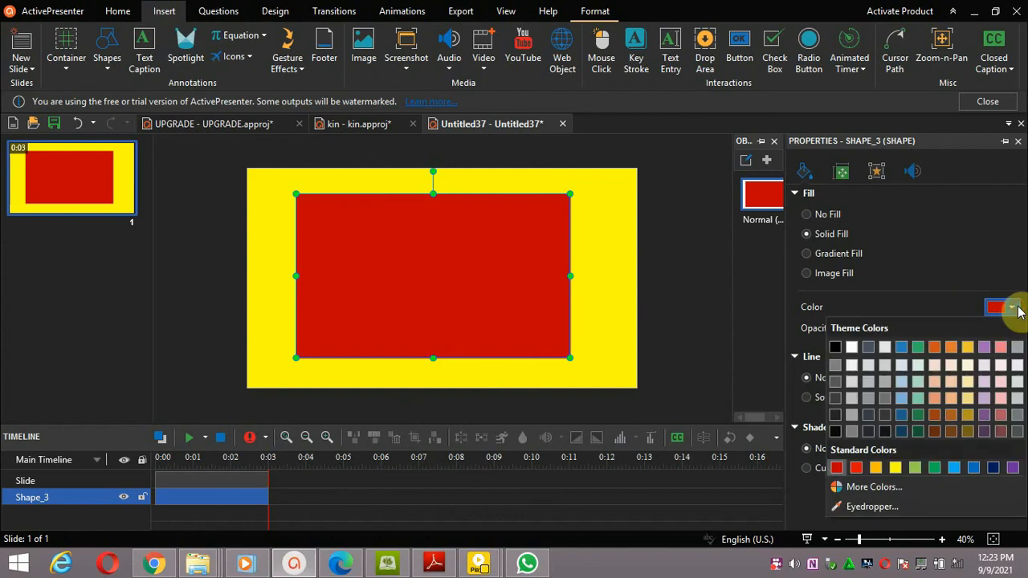
click(875, 469)
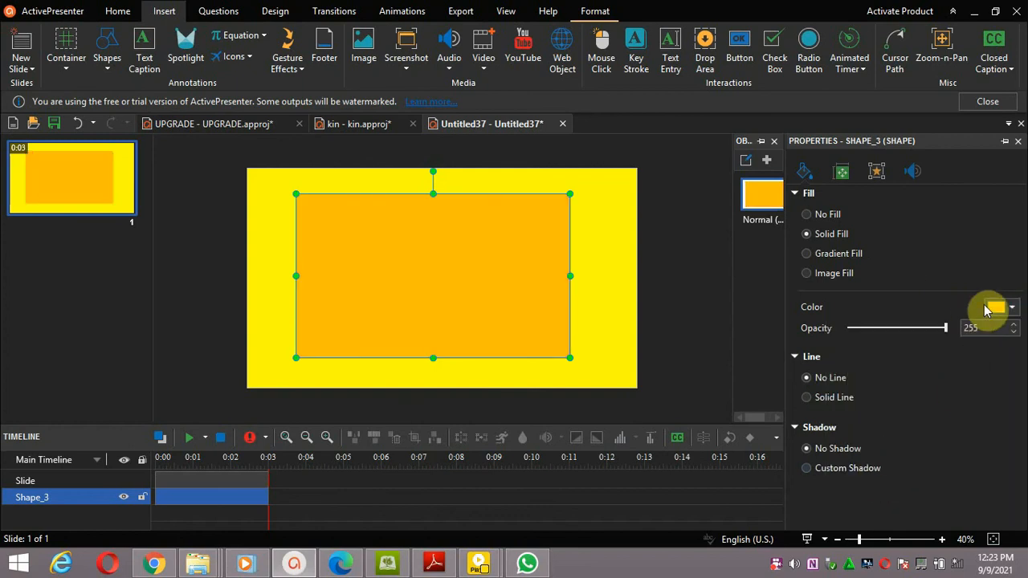
click(1013, 308)
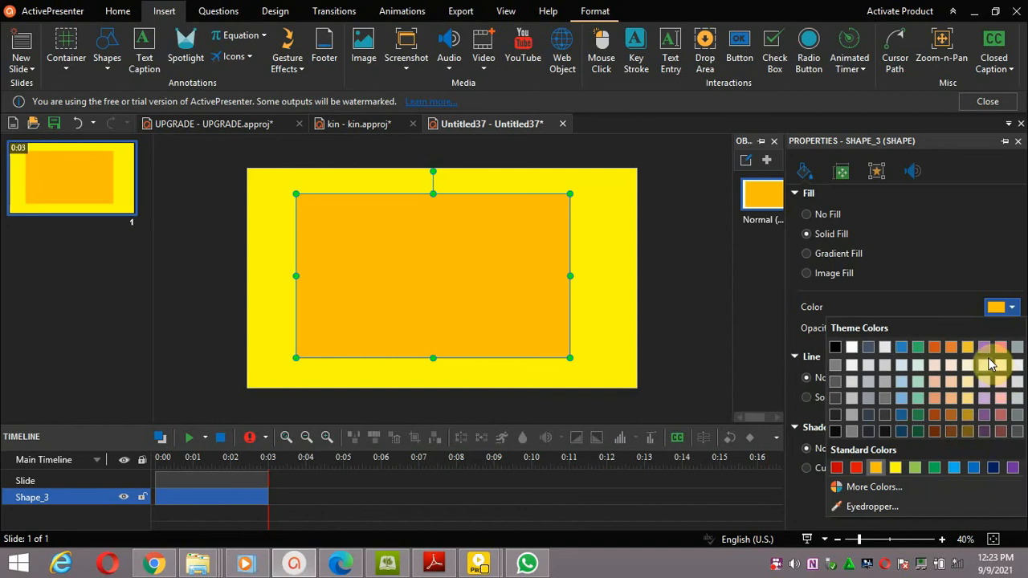
click(939, 431)
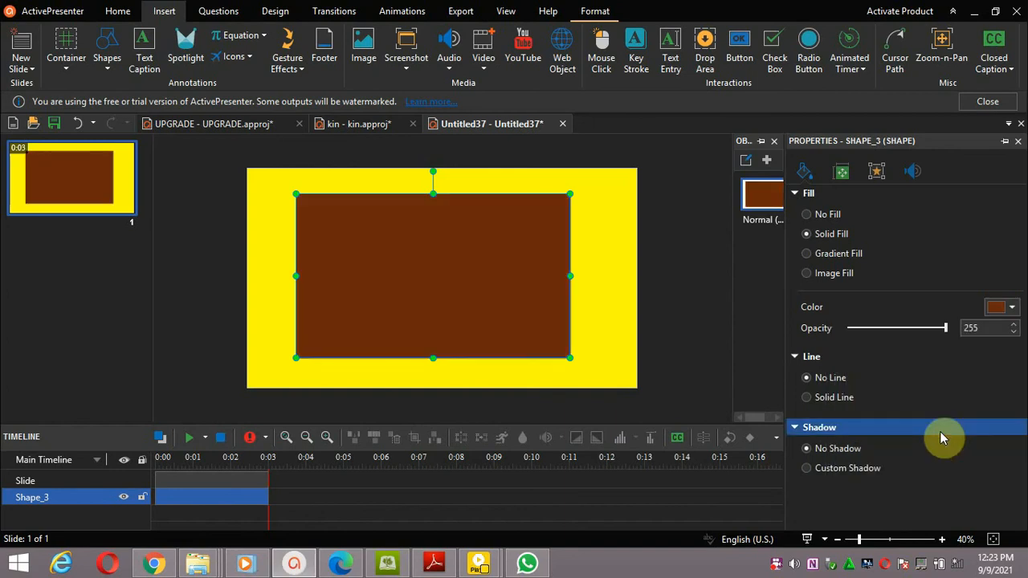
Set the slide's solid background fill to the white theme colour.
click(596, 214)
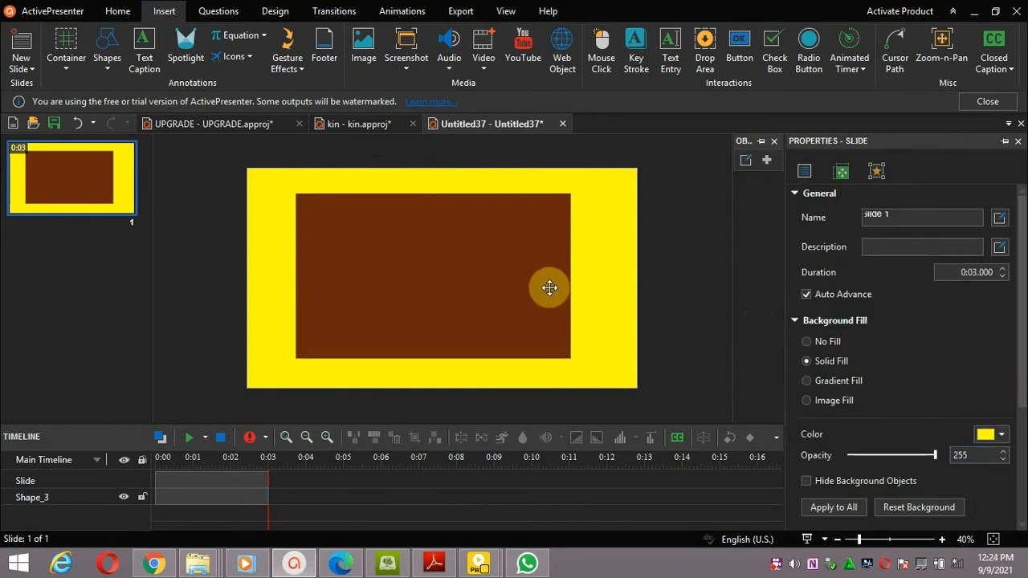
click(468, 289)
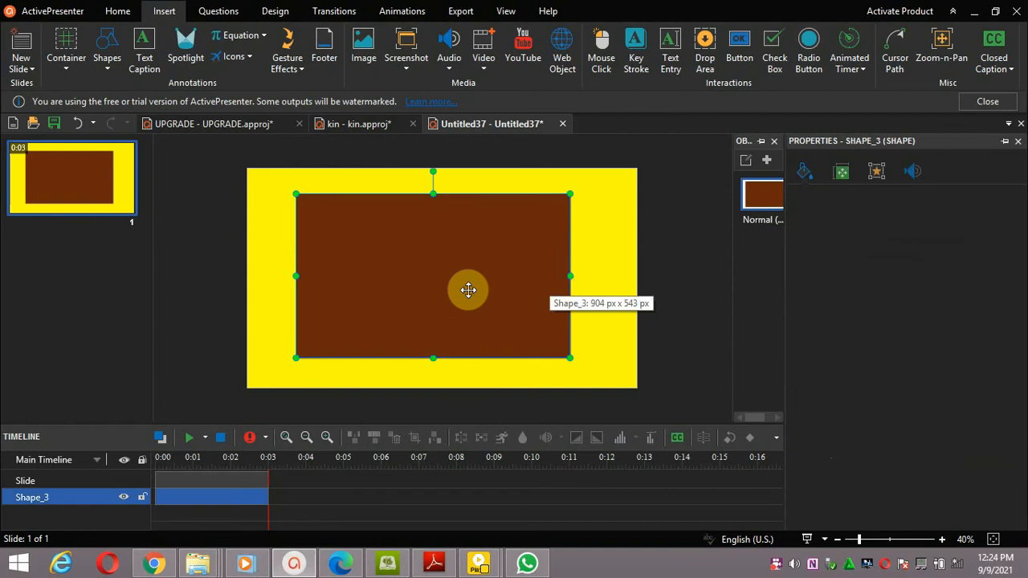
click(598, 246)
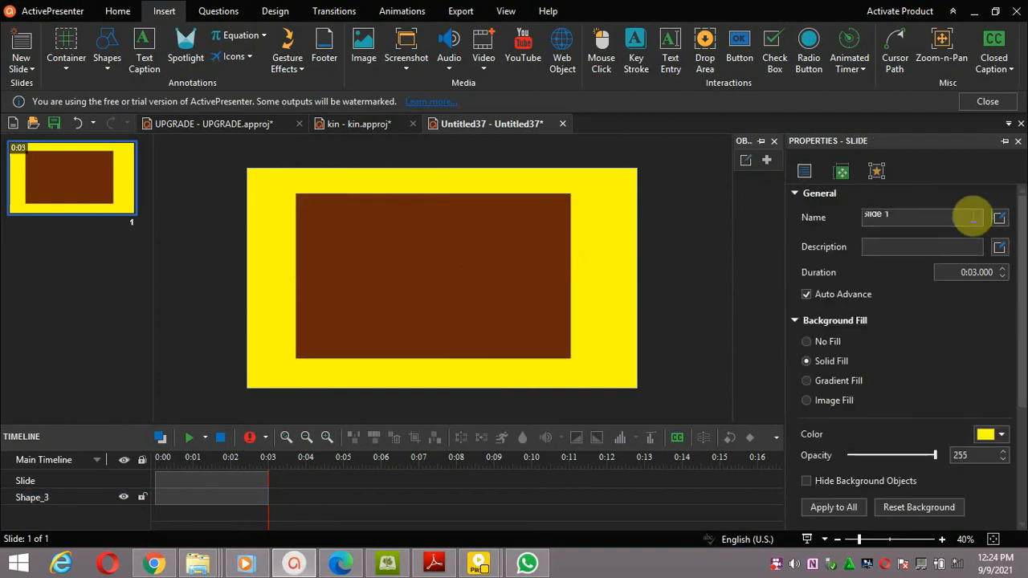
click(1001, 436)
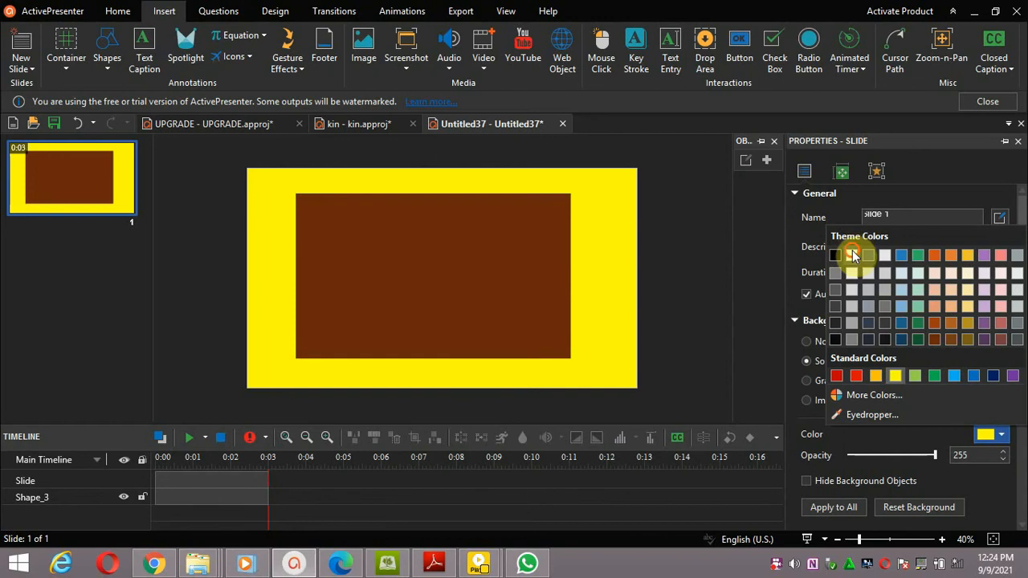
click(852, 256)
Set the rectangle's solid fill to the black theme colour.
click(513, 228)
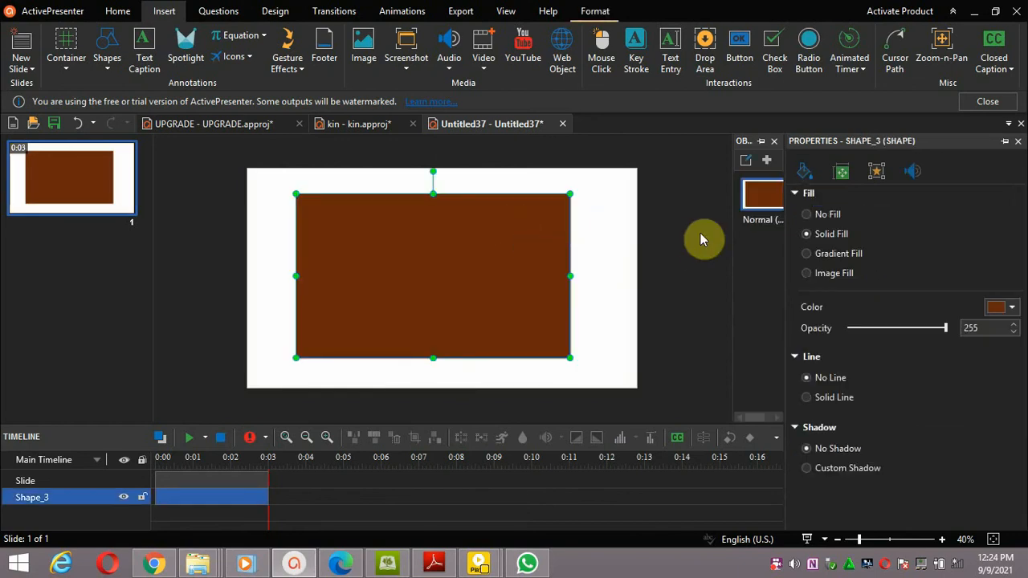
click(1013, 308)
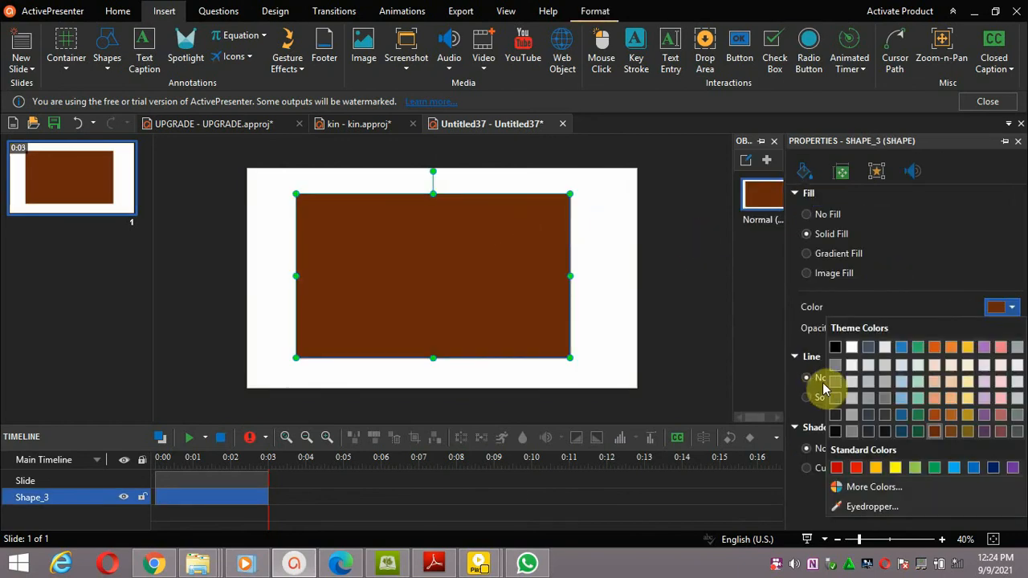
click(834, 348)
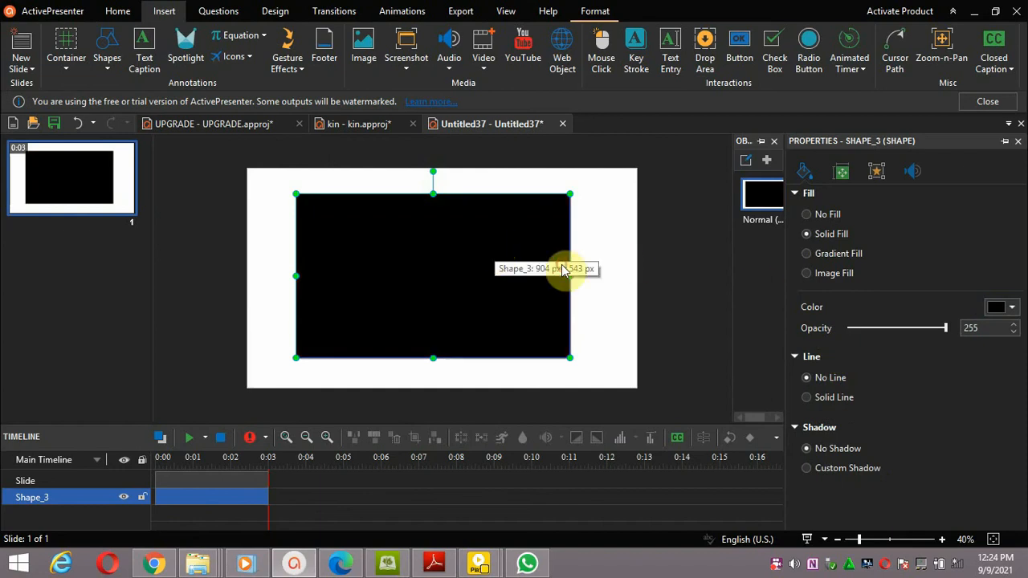
click(627, 256)
click(470, 247)
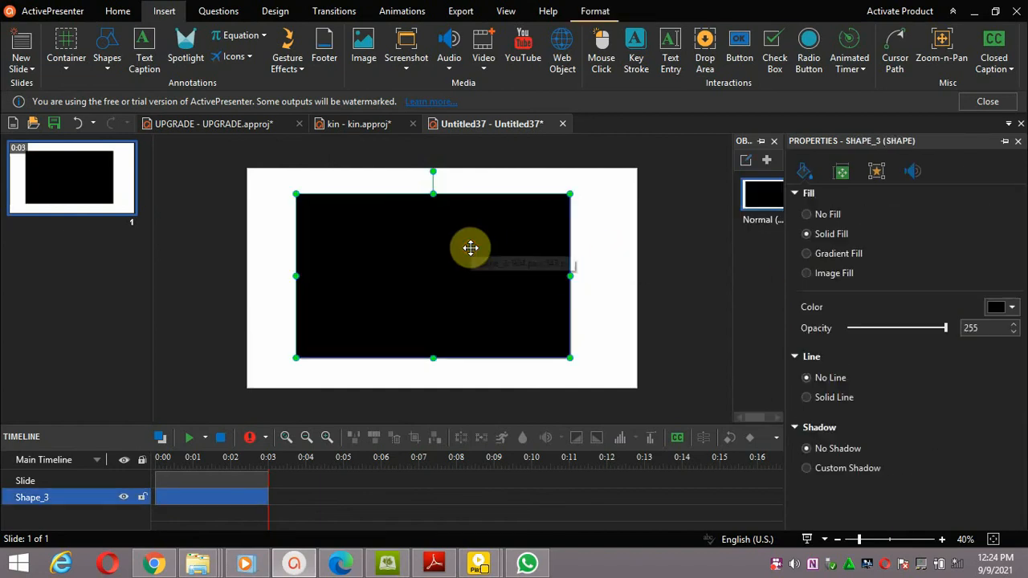
Insert a text caption on the black rectangle and extend it to the left and upward.
click(144, 58)
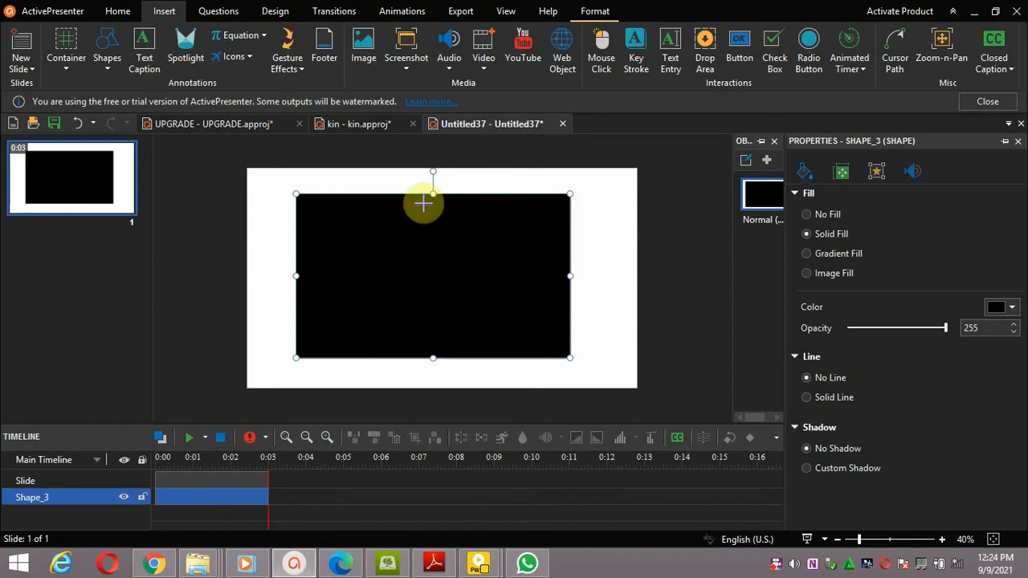
click(428, 260)
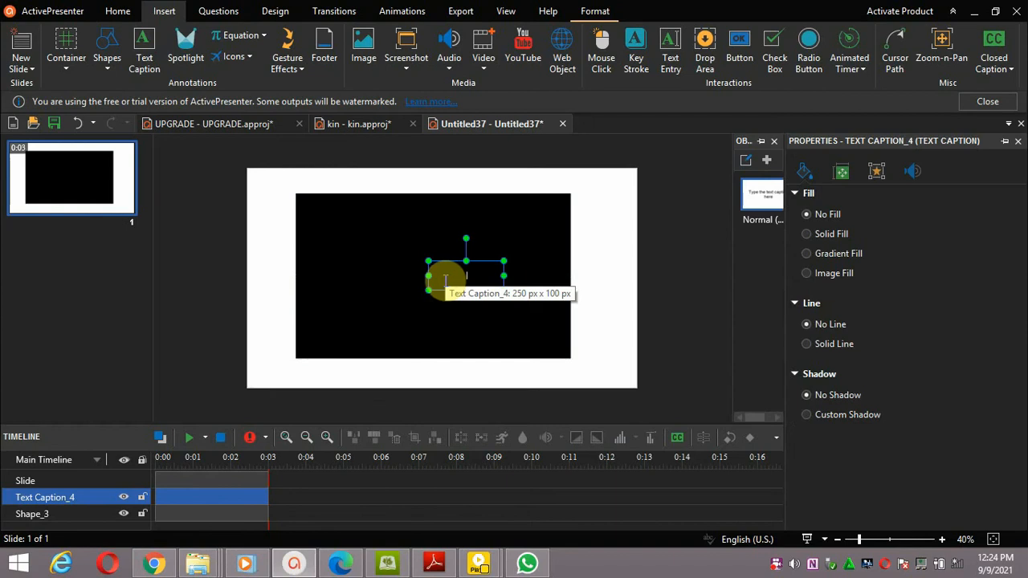
drag(427, 275, 327, 275)
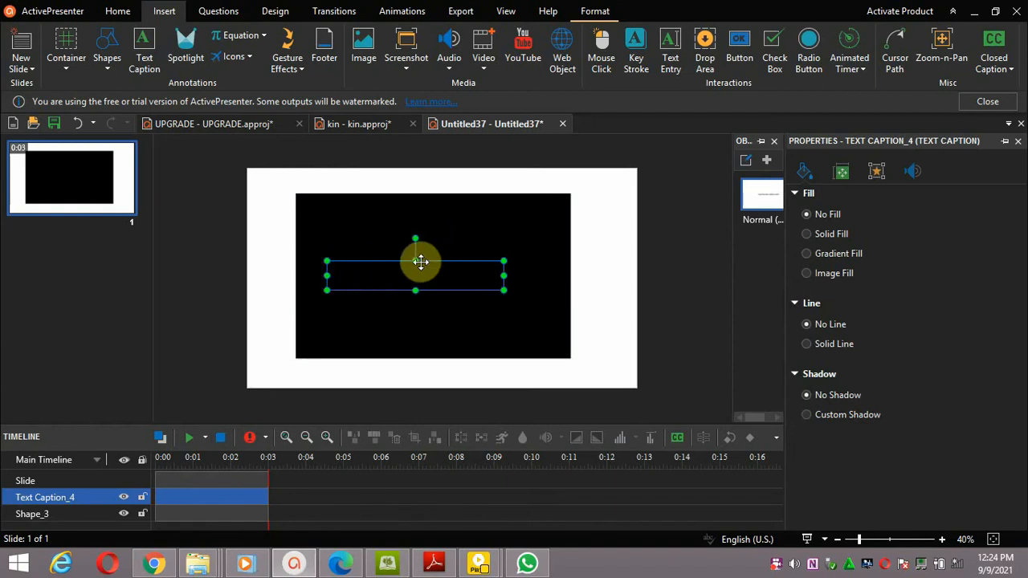
drag(415, 261, 415, 222)
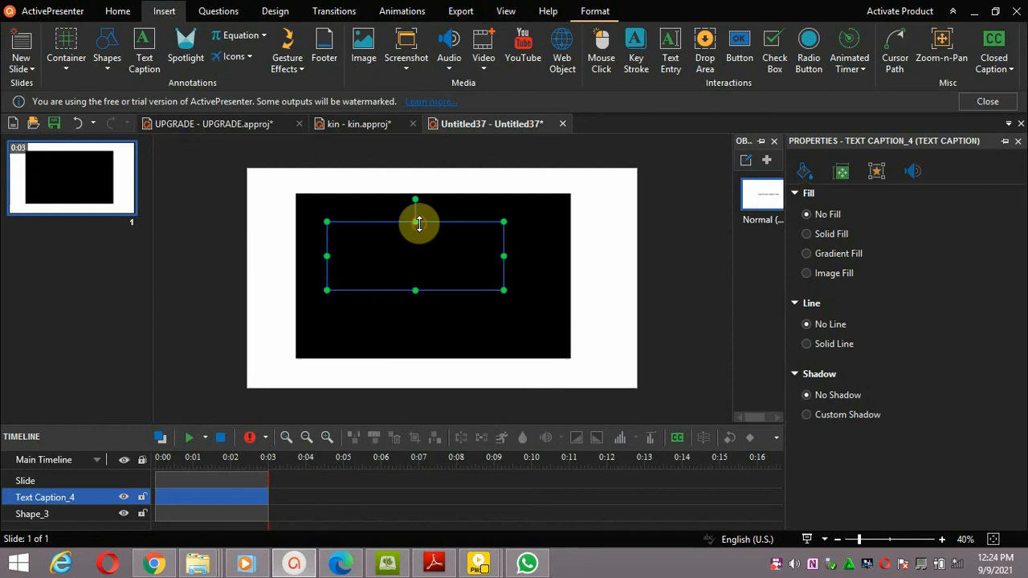
Resize the black rectangle to about 904 x 578 px and enlarge the text caption to span most of it.
click(418, 308)
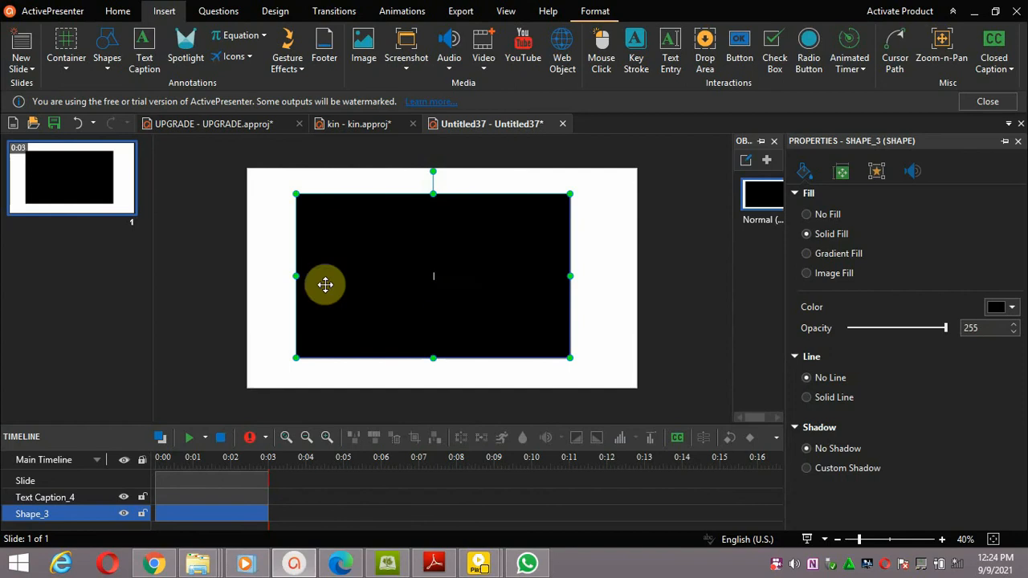
click(271, 285)
click(412, 273)
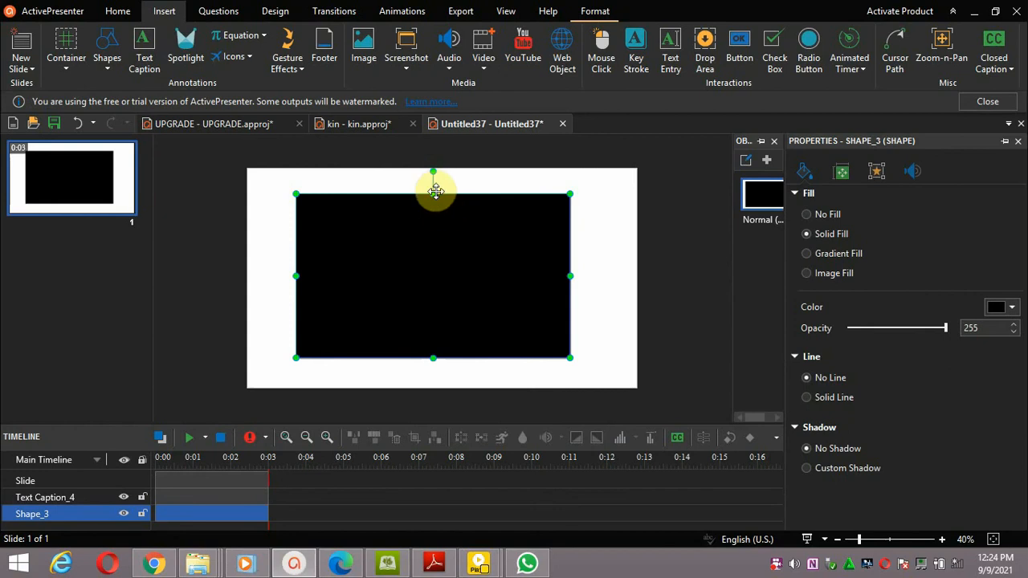
mouse_move(432, 193)
mouse_down()
mouse_move(430, 201)
mouse_move(431, 172)
mouse_move(431, 183)
mouse_up()
mouse_move(439, 238)
mouse_down()
mouse_move(441, 269)
mouse_move(438, 245)
mouse_up()
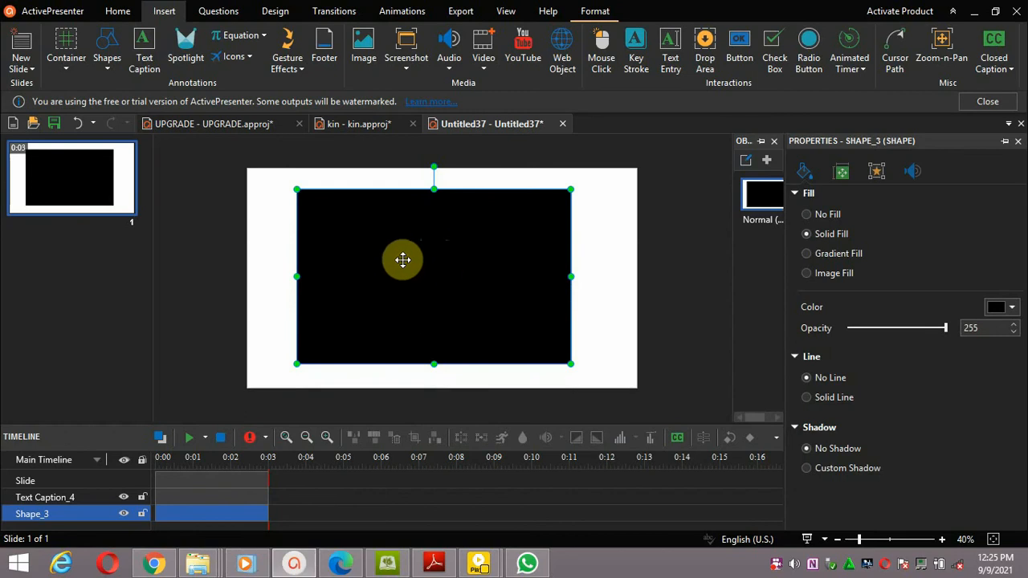
click(402, 259)
drag(495, 324, 544, 328)
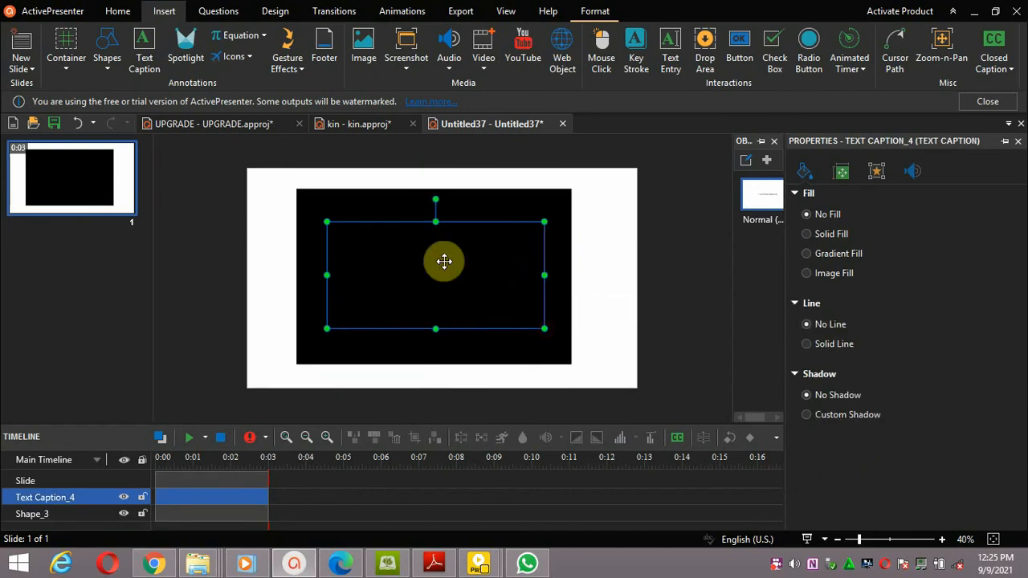
Enter the text GOD IS GOOD in the black rectangle and set its font size to 100.
click(444, 260)
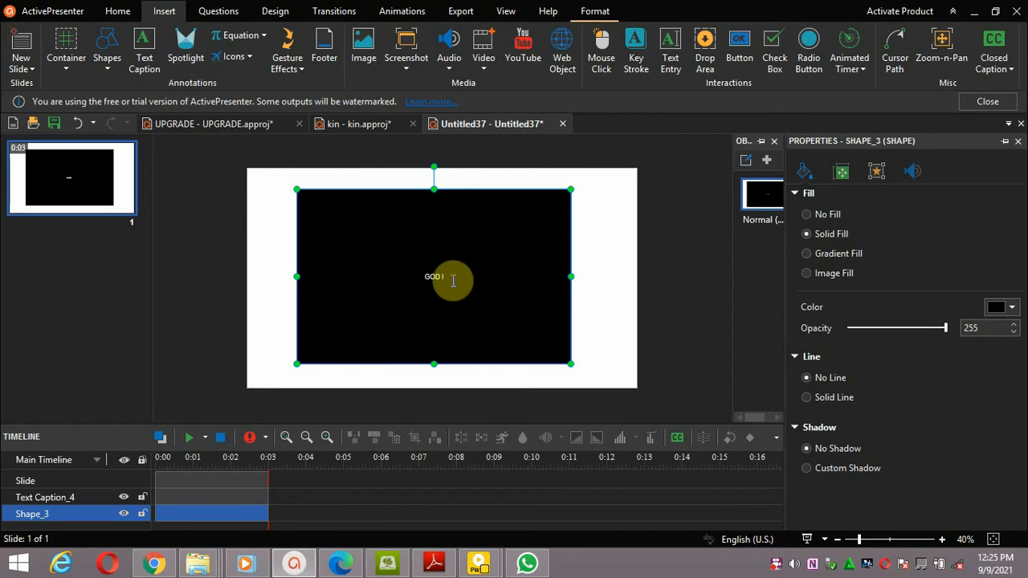
text(GOOD)
key(ctrl+a)
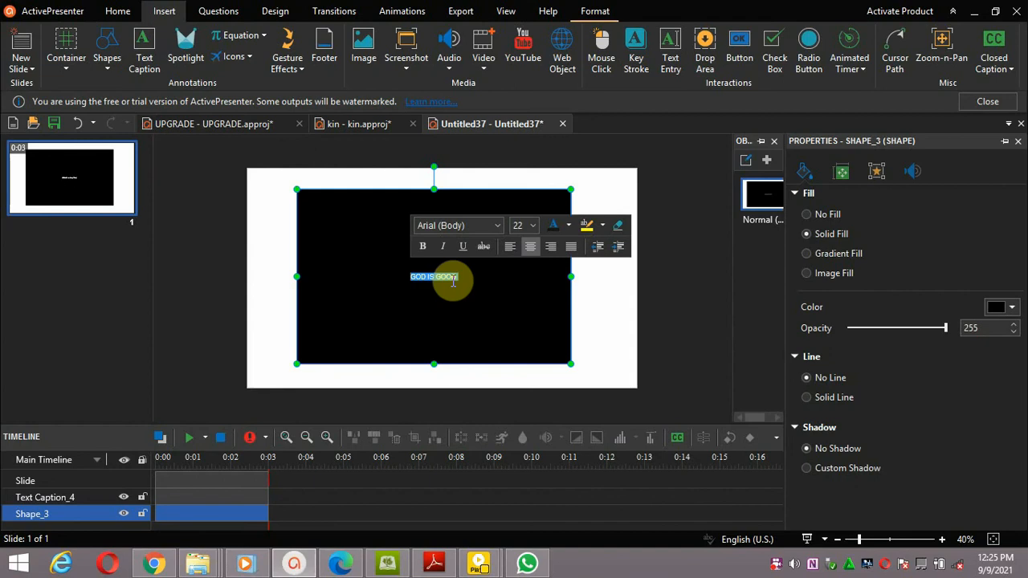
click(518, 226)
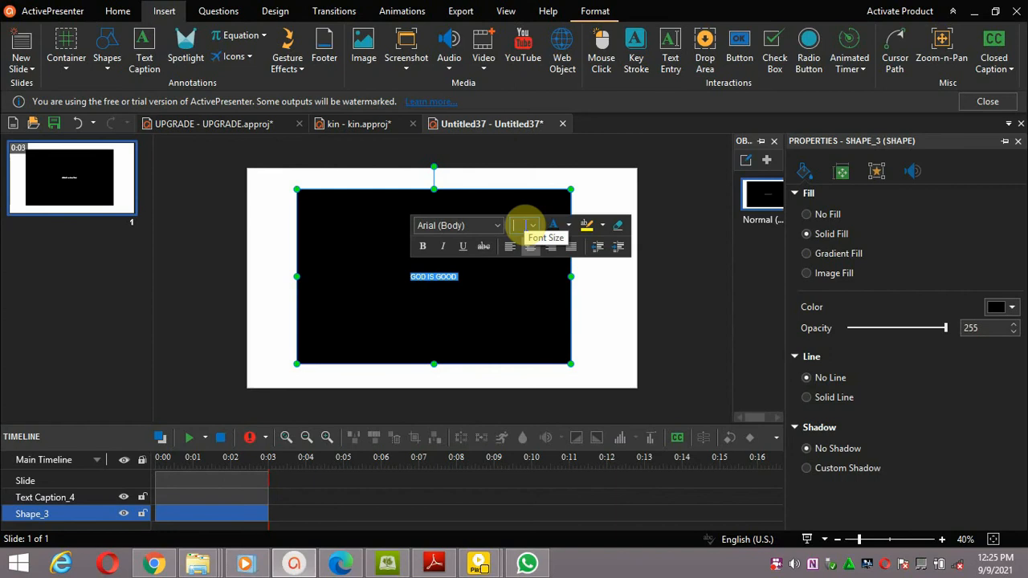
text(1)
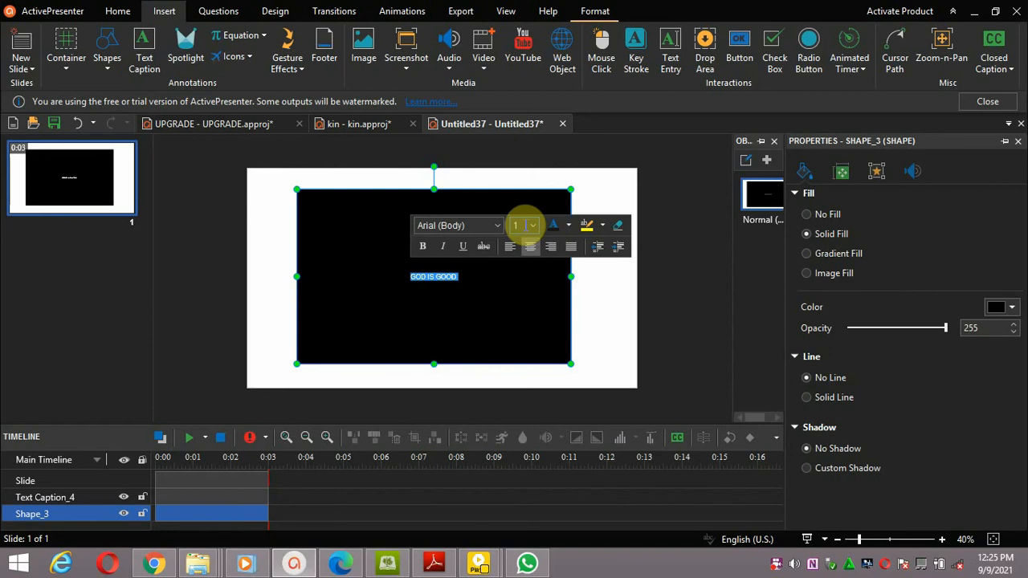
text(00)
key(Return)
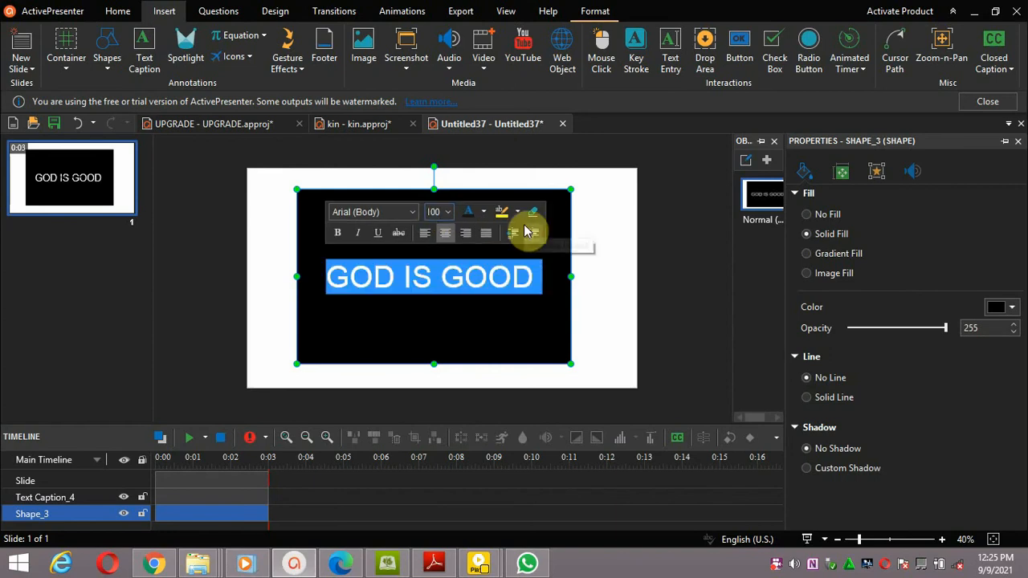
Undo the font size change and the text entry in the black rectangle.
click(613, 277)
click(498, 281)
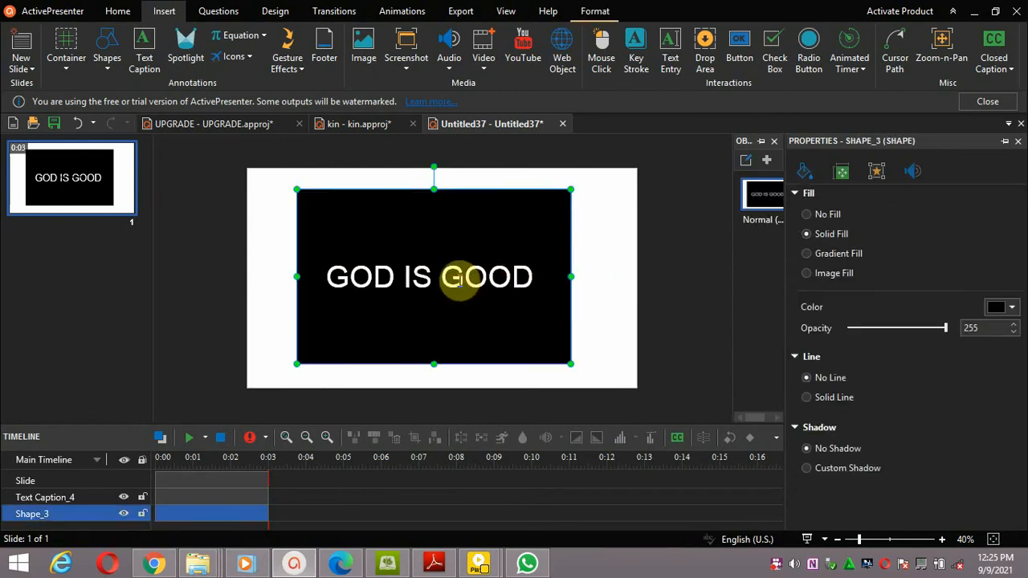
click(619, 343)
click(463, 280)
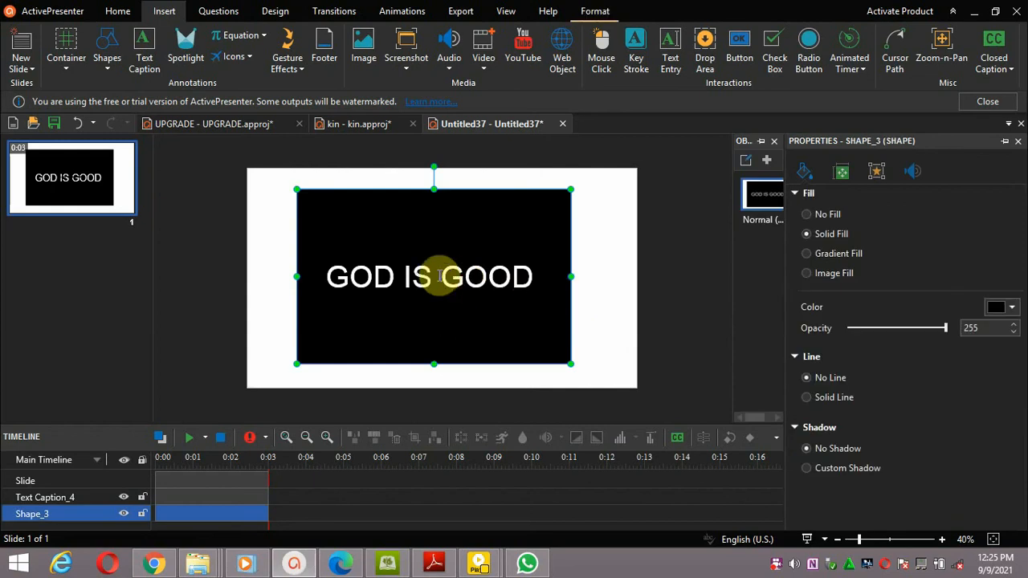
click(440, 276)
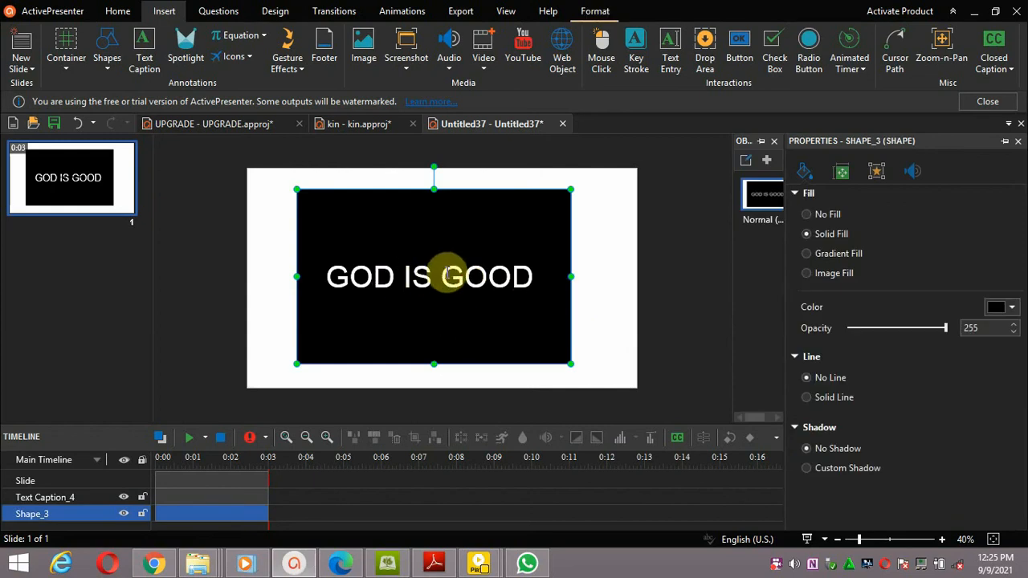
click(509, 276)
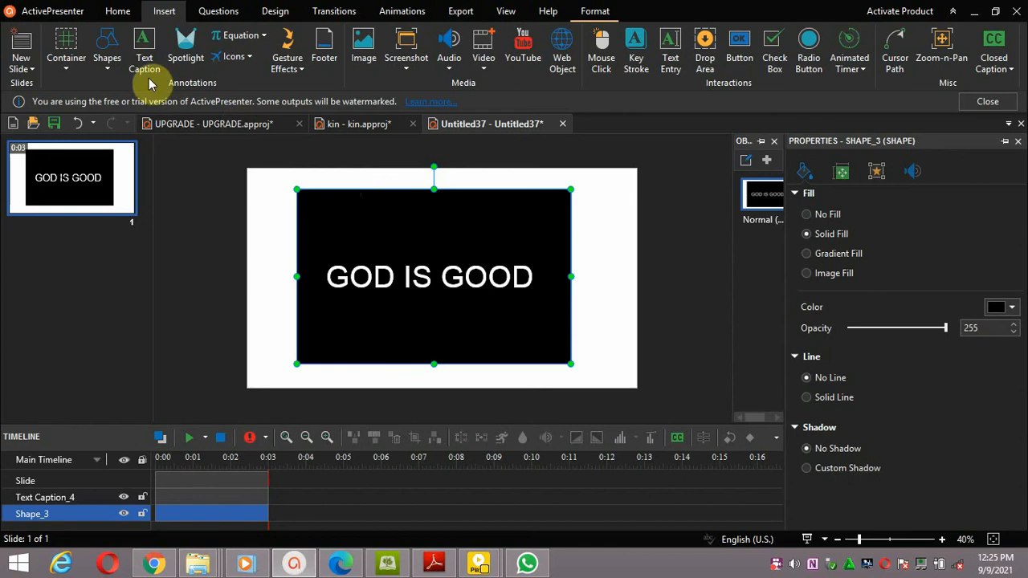
click(77, 123)
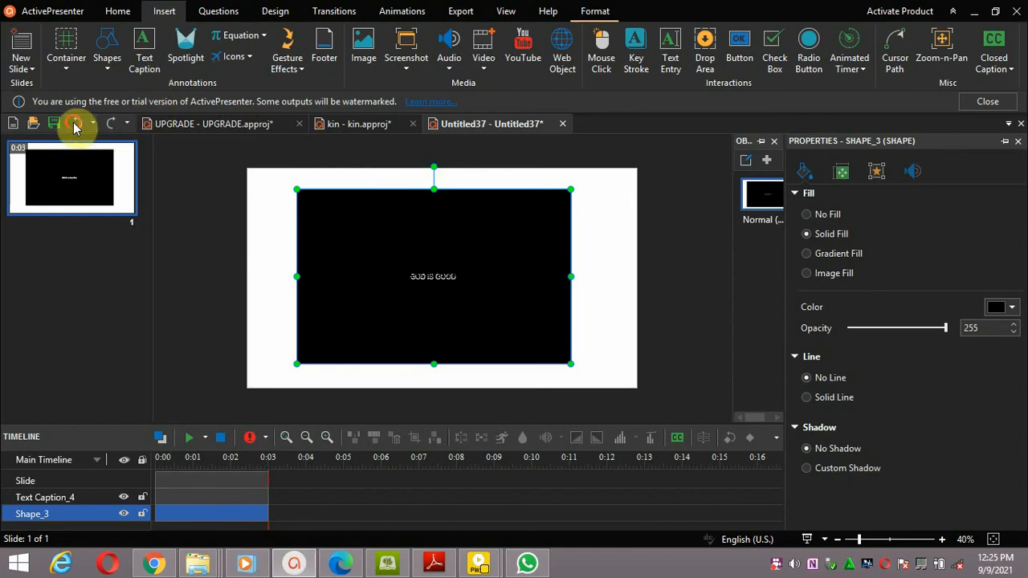
click(76, 125)
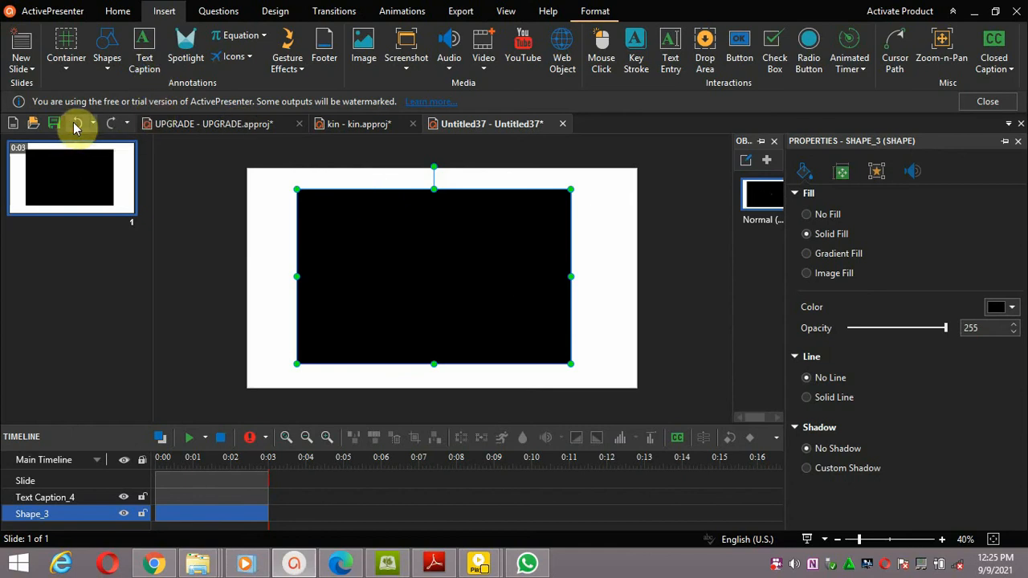
Insert a second text caption on the black rectangle and enlarge it to span most of the rectangle's width.
click(145, 44)
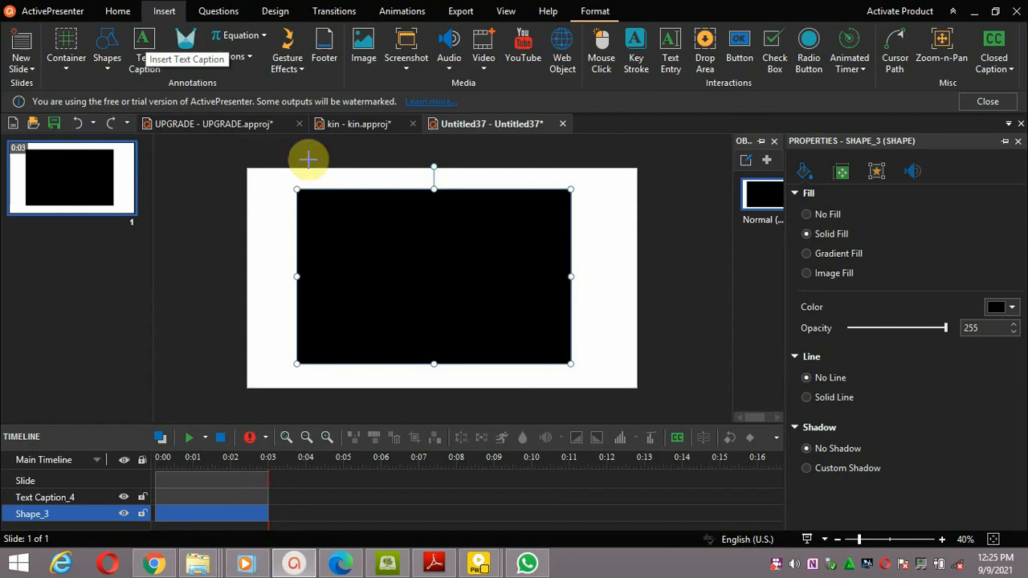
click(411, 266)
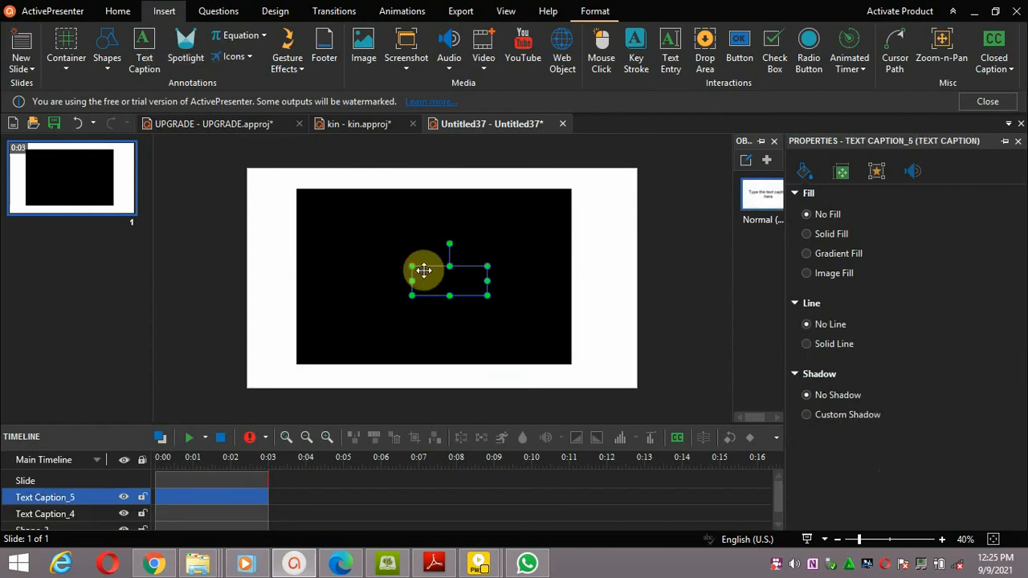
drag(411, 266, 351, 241)
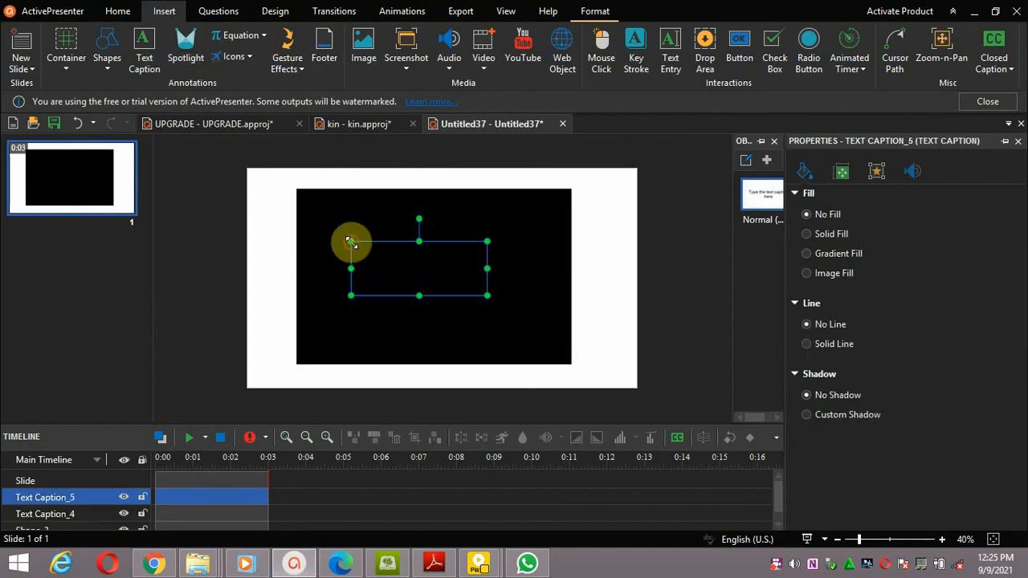
drag(485, 296, 535, 325)
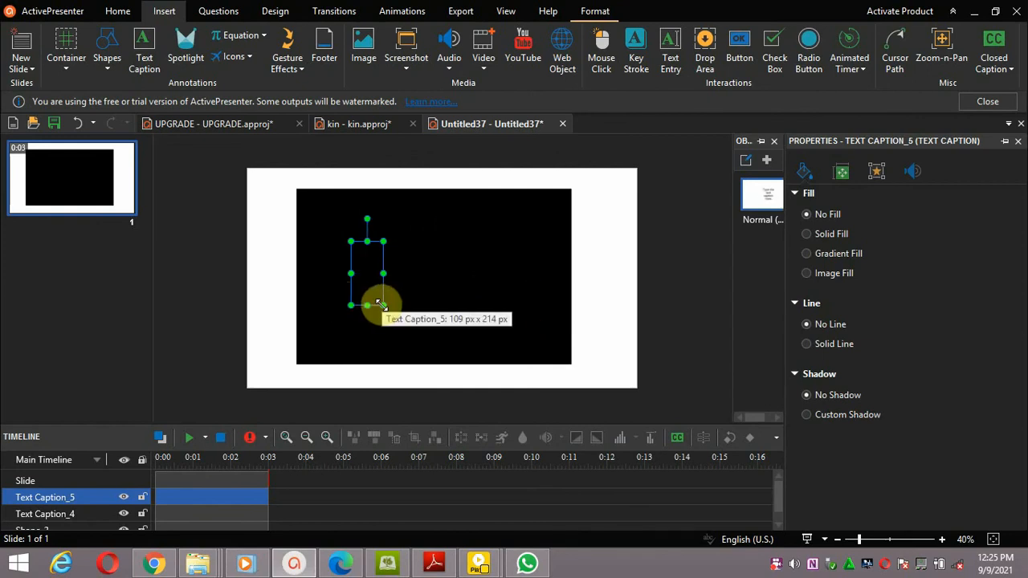
drag(383, 305, 532, 326)
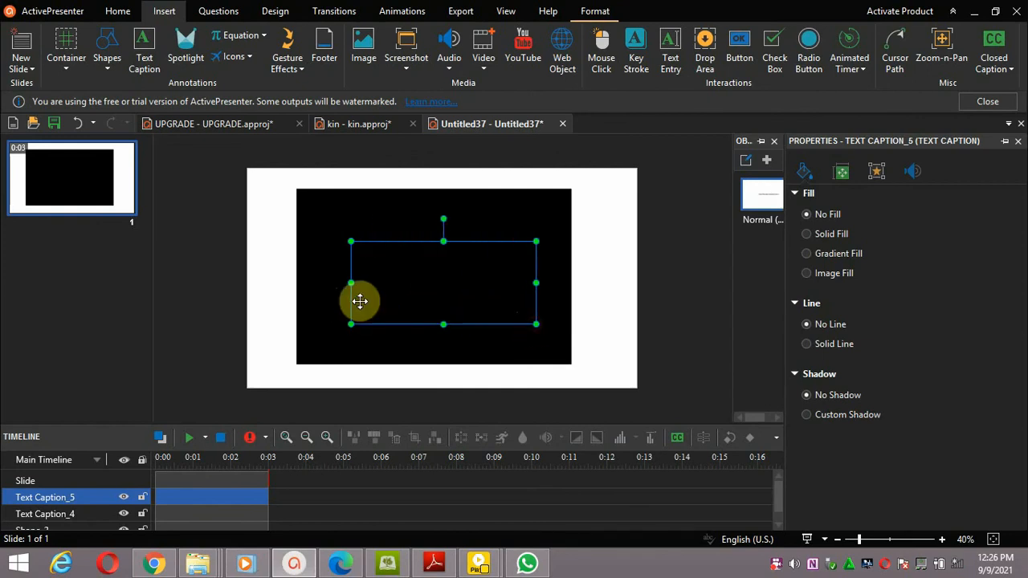
drag(352, 282, 321, 280)
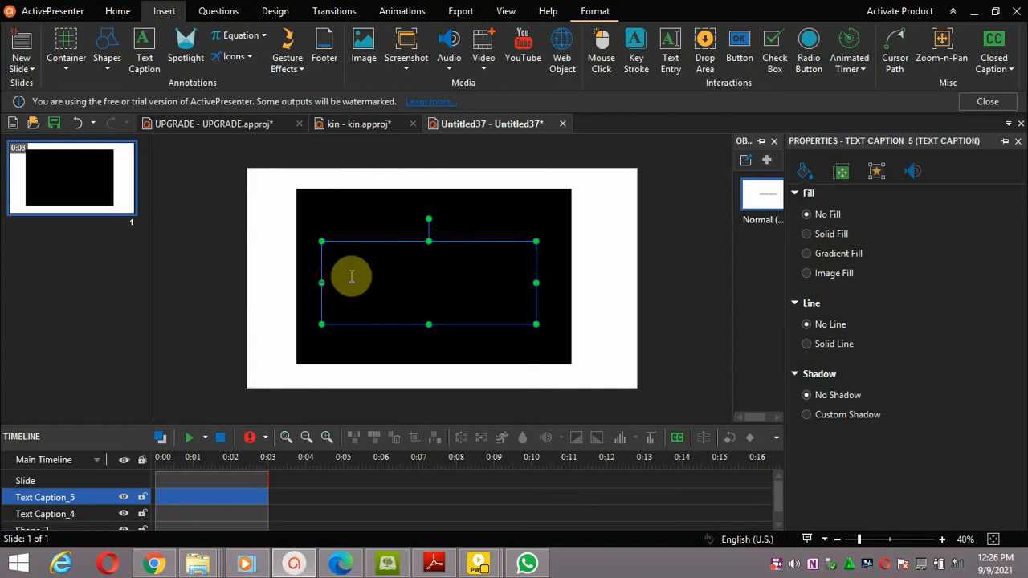
Enter the text GOD IS GOOD in the larger text caption on the black rectangle and colour it white.
click(356, 278)
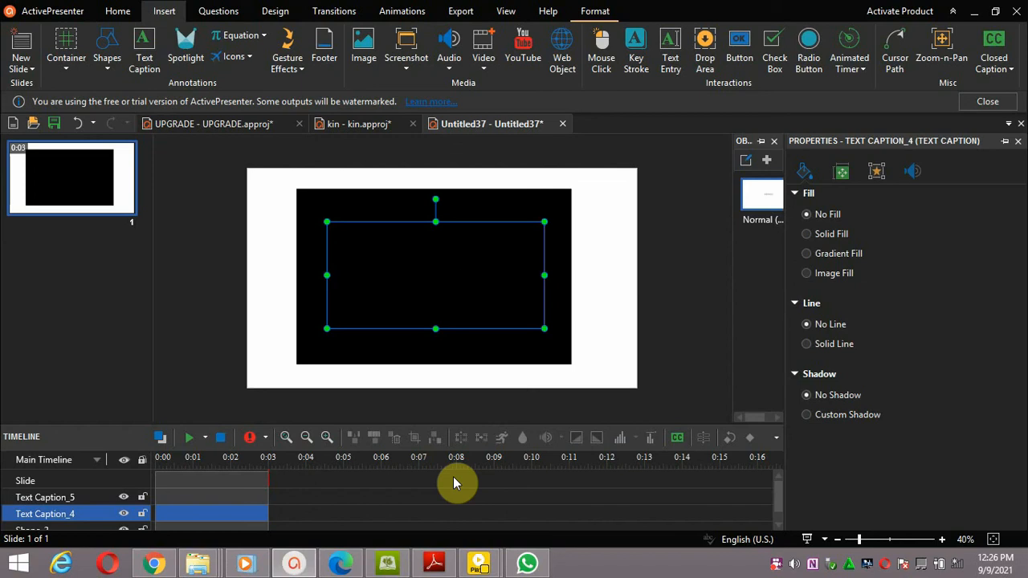
key(ctrl+a)
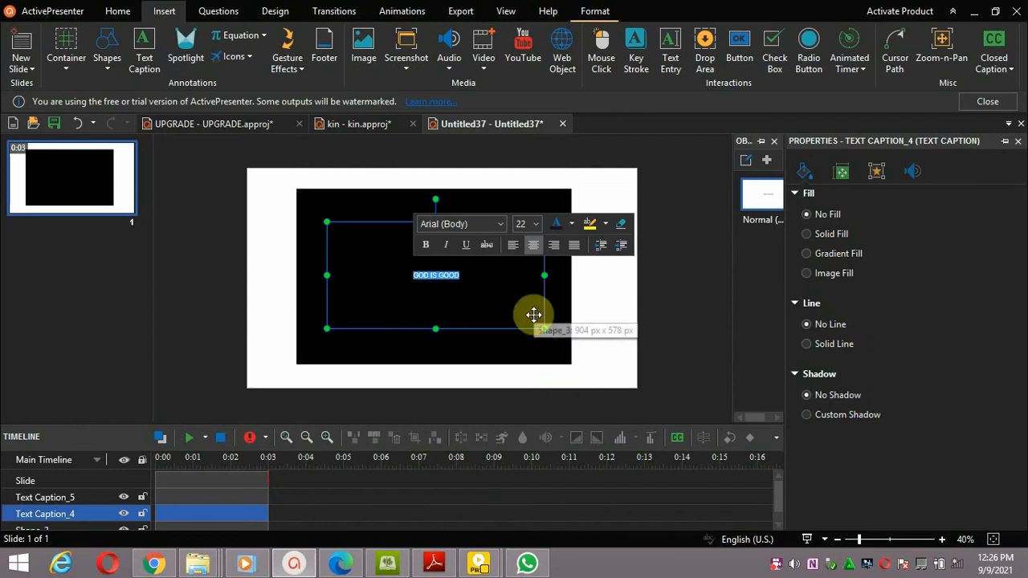
click(573, 225)
click(570, 264)
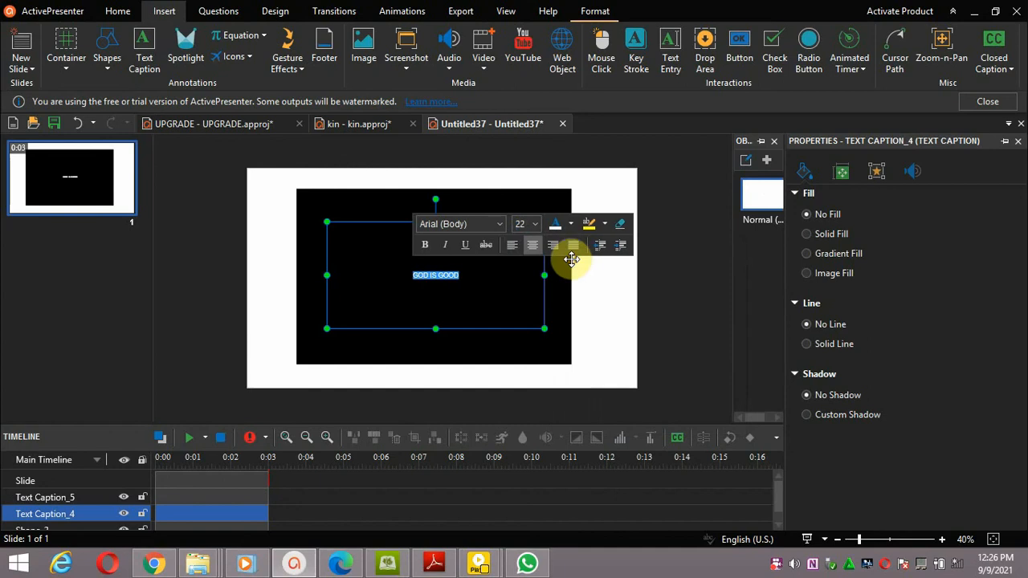
click(482, 301)
click(458, 280)
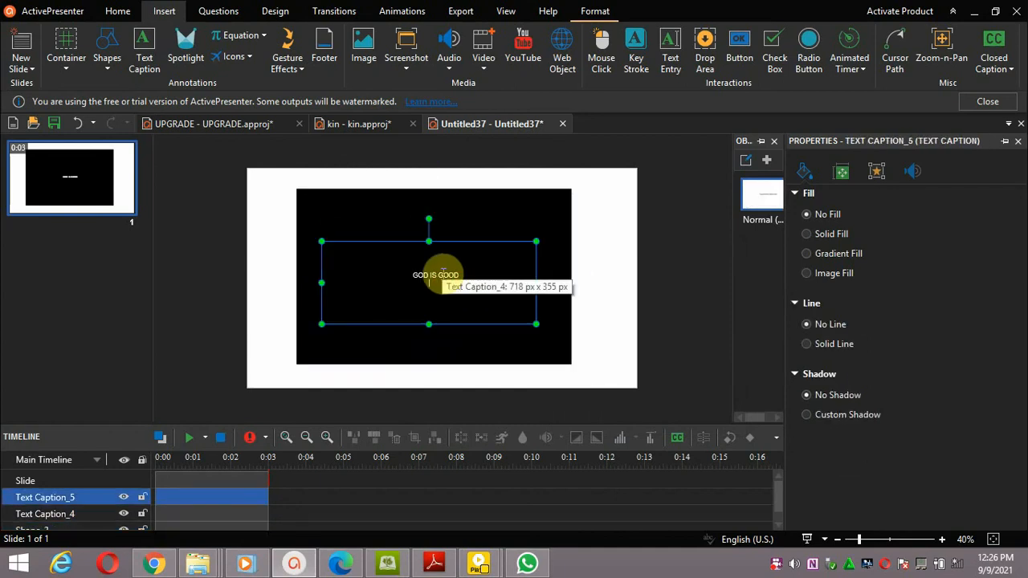
Set the font size of the GOD IS GOOD caption to 100.
click(443, 273)
double_click(442, 273)
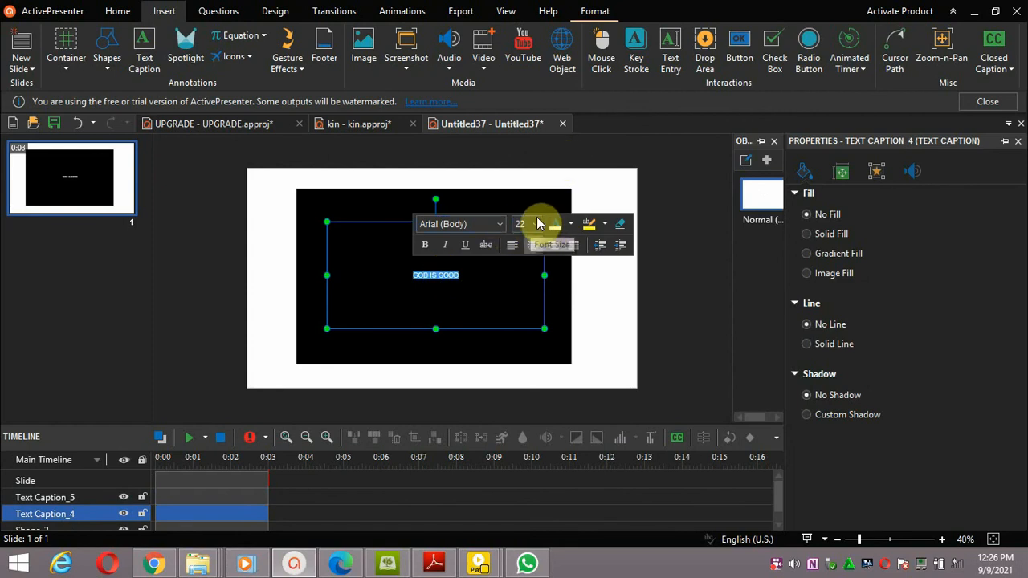
text(2)
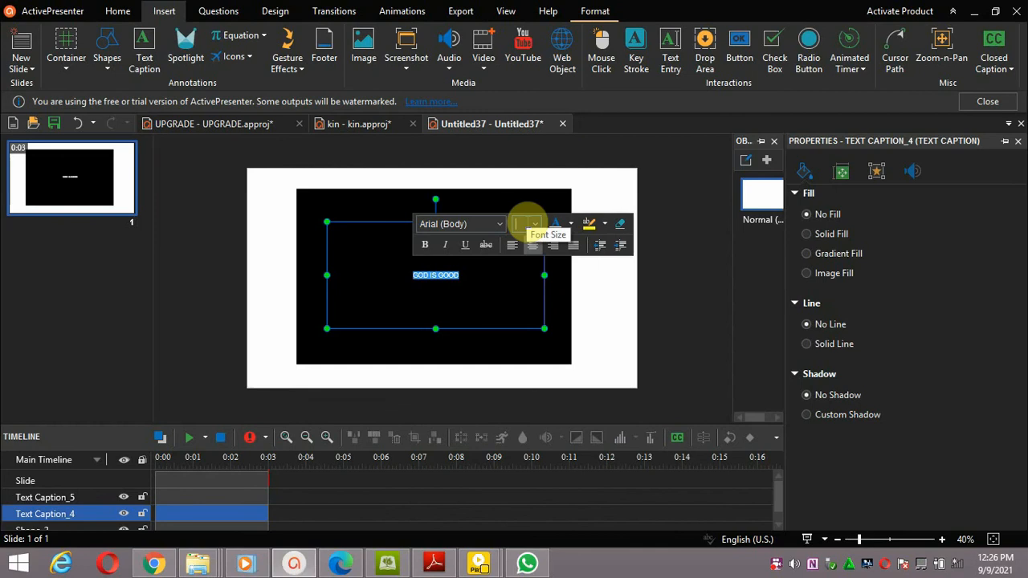
text(100)
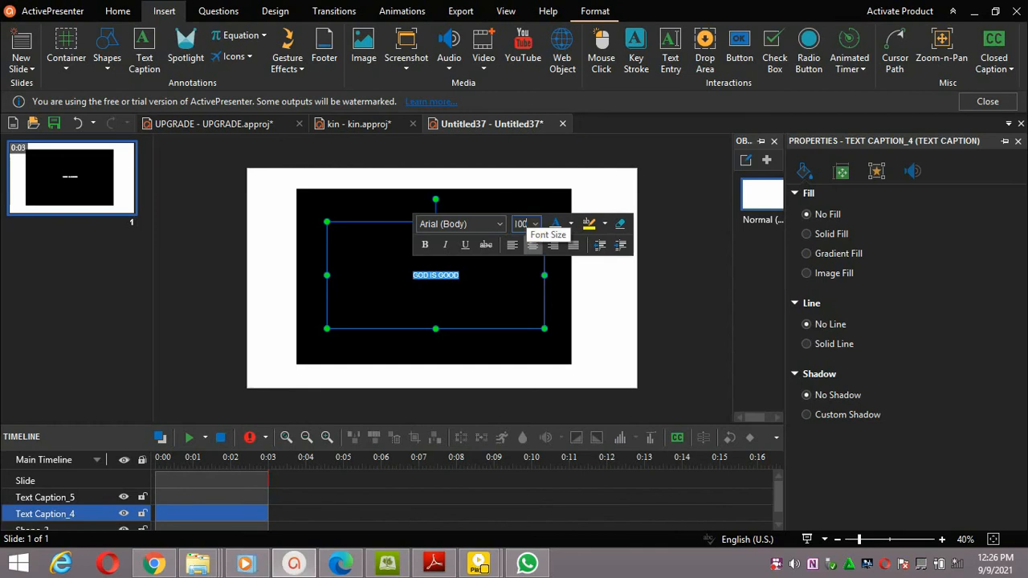
key(Return)
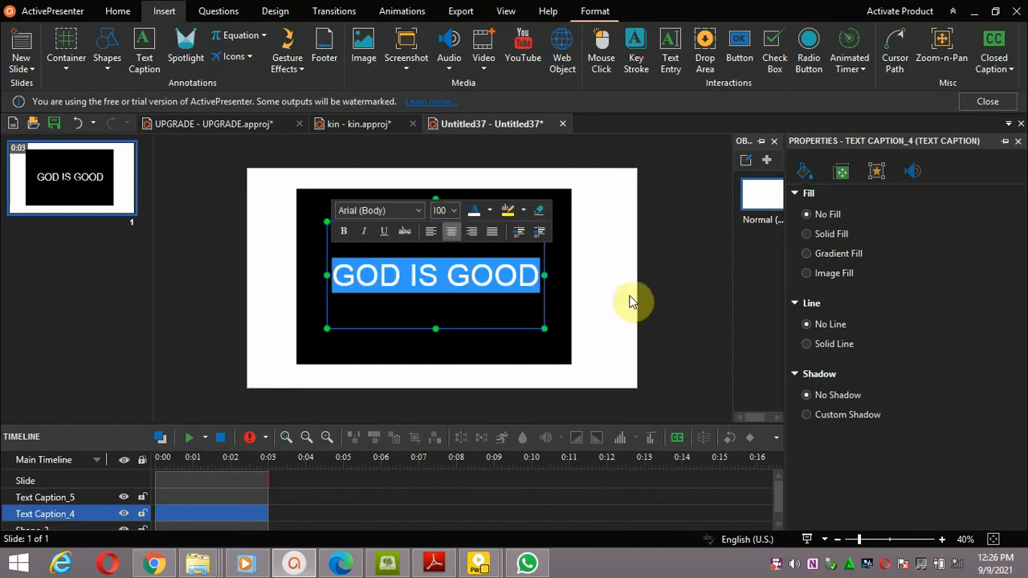
click(680, 362)
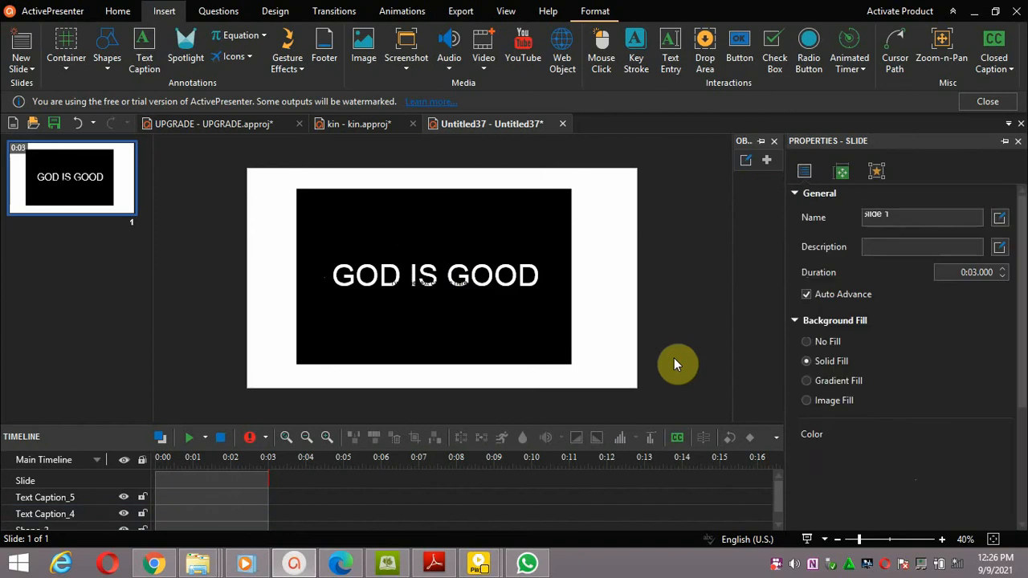
Colour the word GOOD in the caption with the standard red.
click(444, 276)
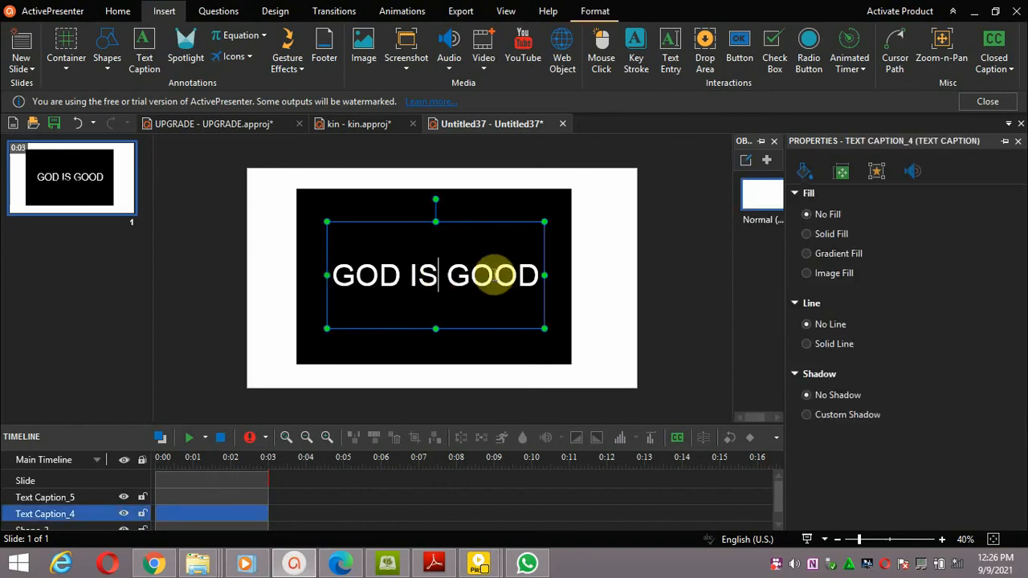
double_click(494, 275)
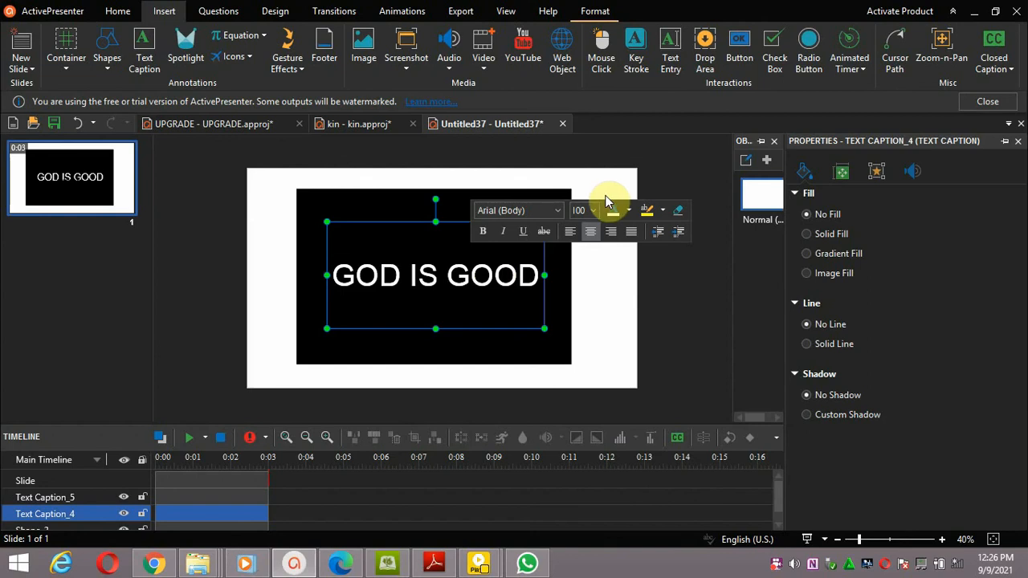
click(628, 210)
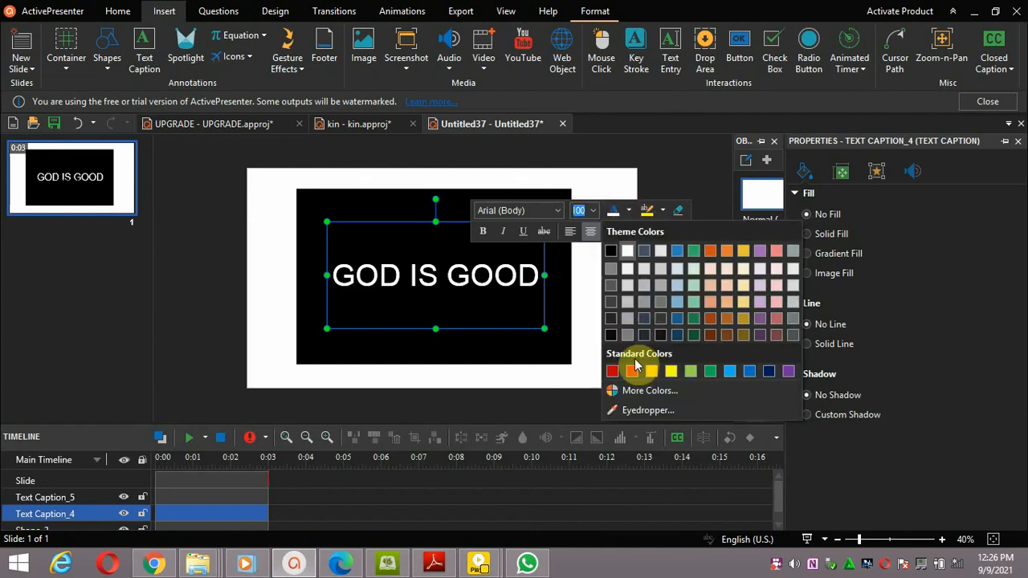
click(612, 371)
click(471, 302)
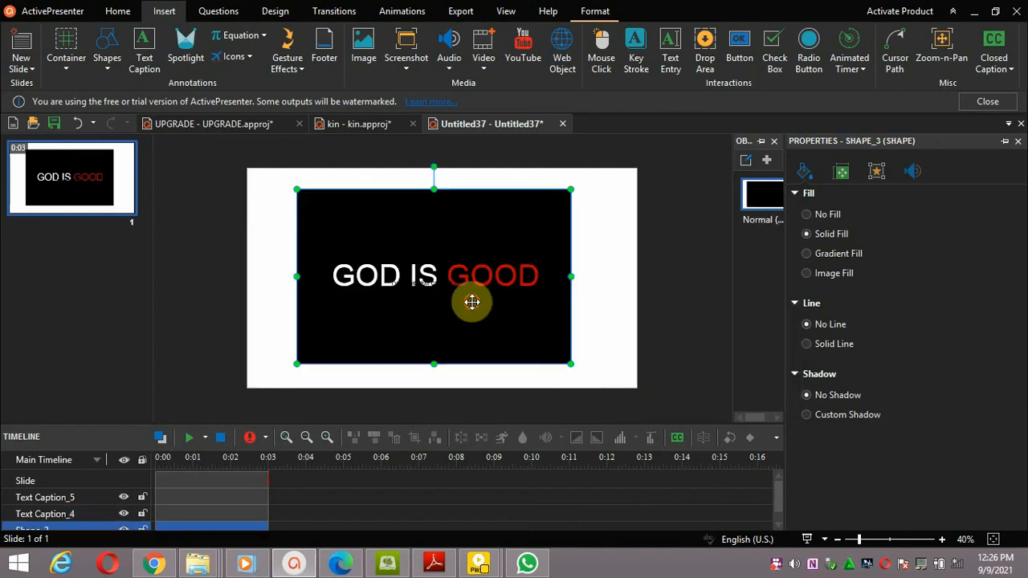
Colour the word GOD in the caption with the standard red, leaving IS white.
click(385, 278)
click(388, 277)
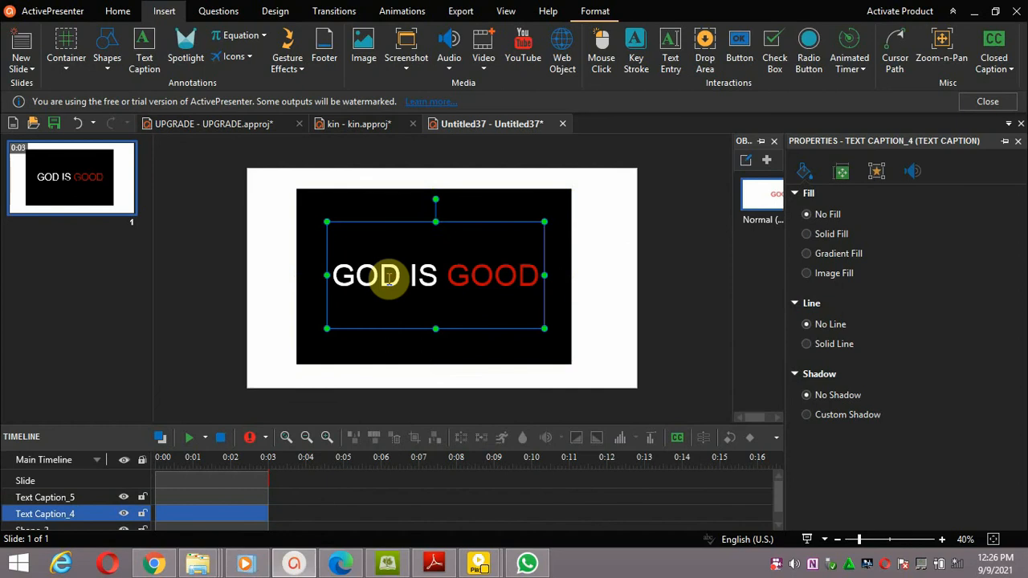
double_click(388, 277)
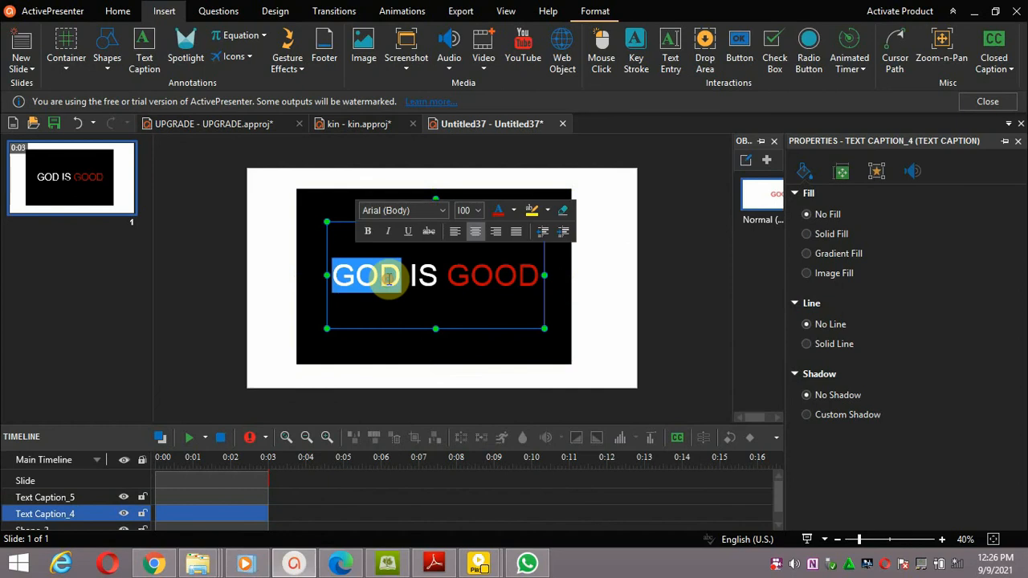
click(515, 212)
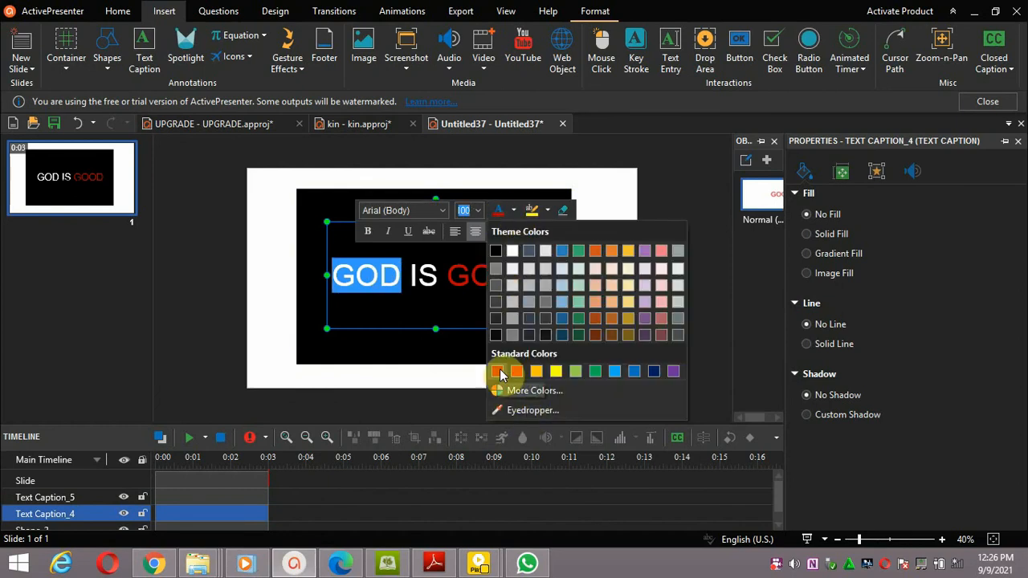
click(499, 372)
click(482, 305)
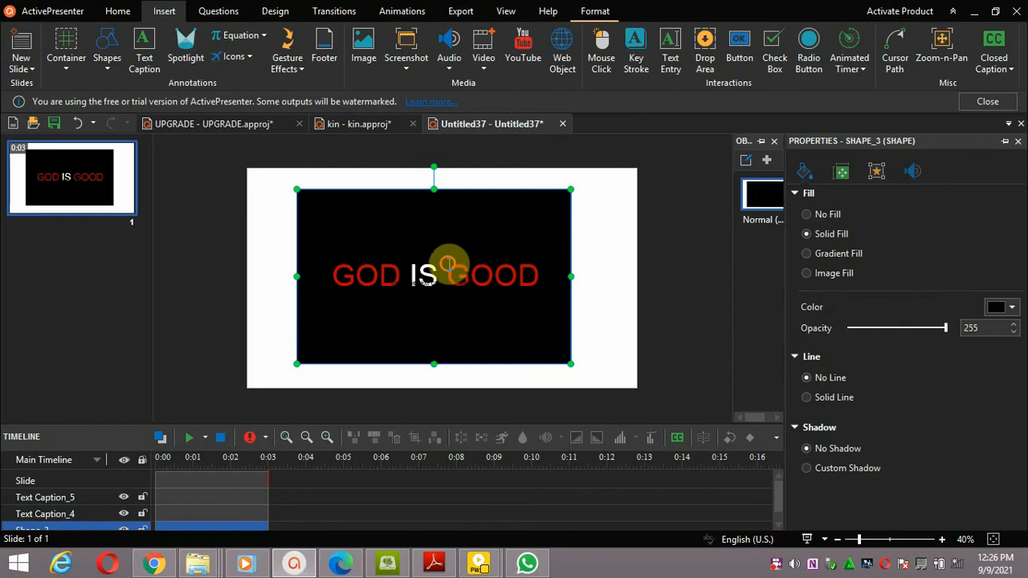
Insert another text caption on the black rectangle, just below the GOD IS GOOD text.
click(448, 269)
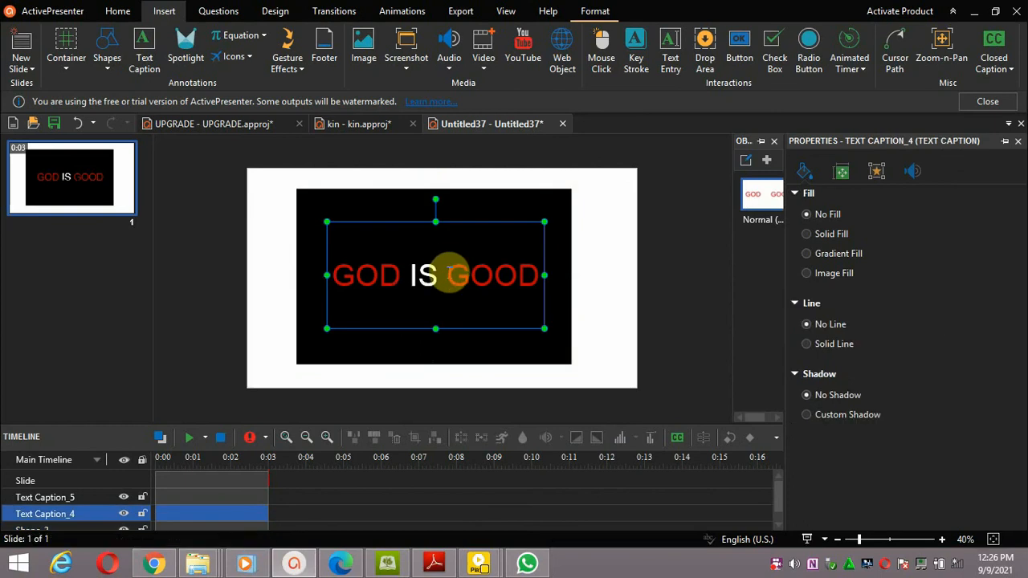
click(144, 60)
click(381, 305)
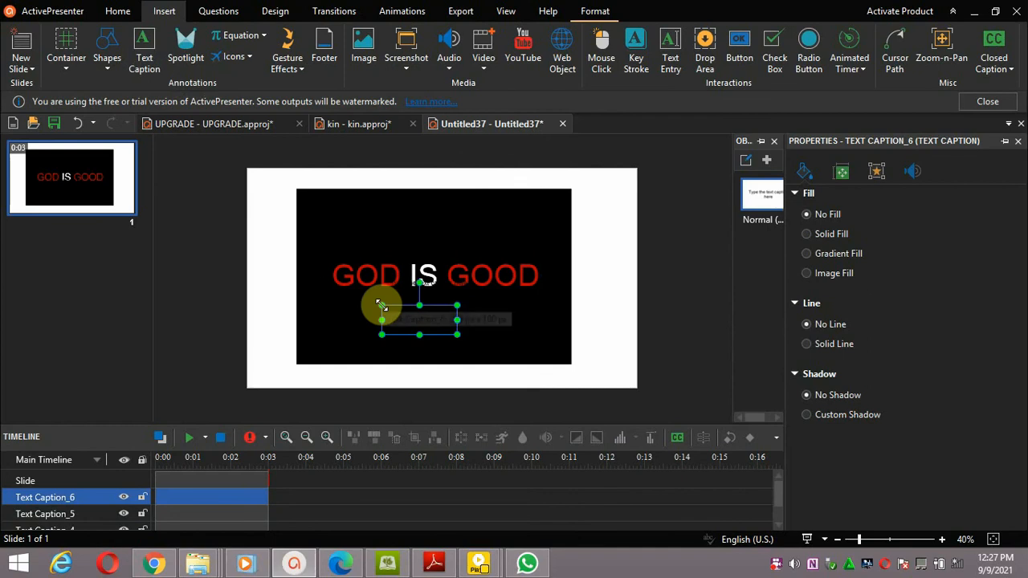
click(404, 309)
Give the GOD IS GOOD caption a solid outline with a line width of 10 px.
click(405, 276)
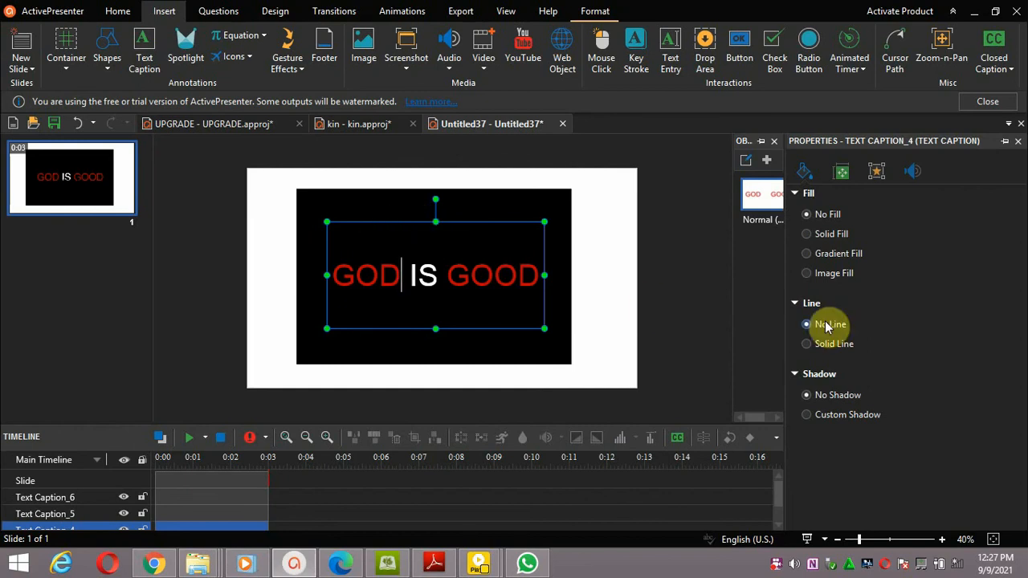
click(807, 345)
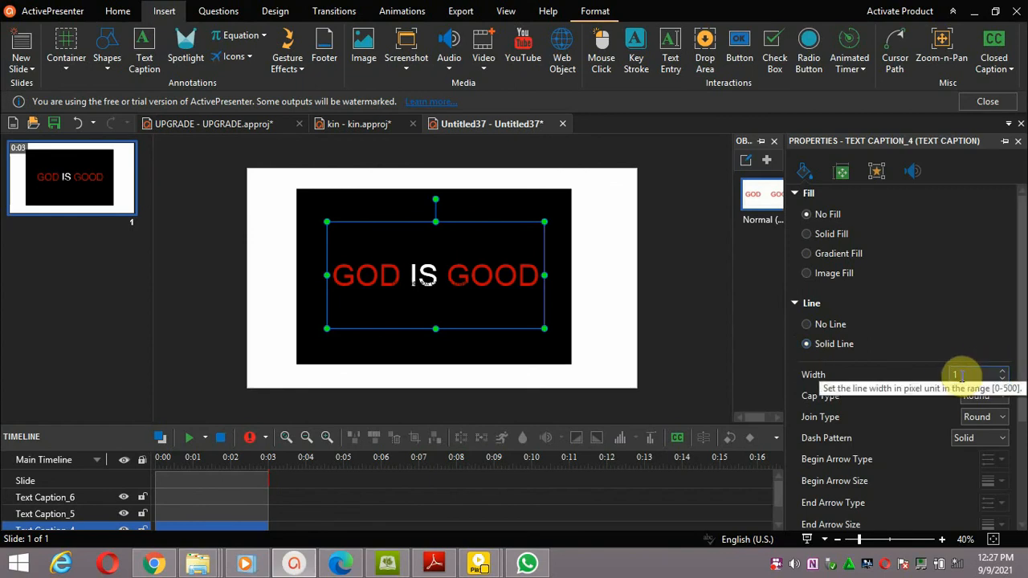
click(1003, 372)
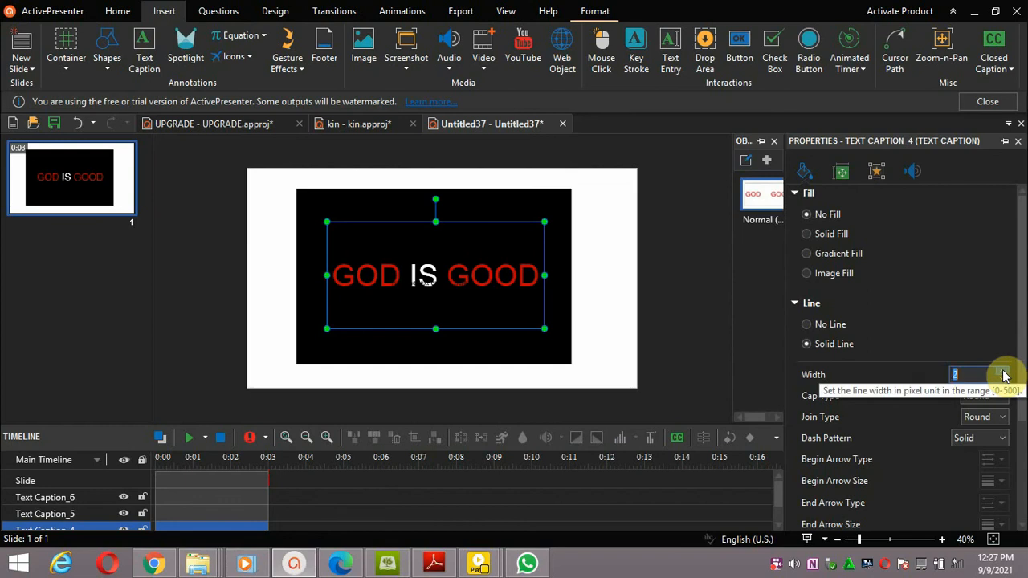
click(1003, 372)
click(1003, 373)
click(1003, 372)
click(1003, 373)
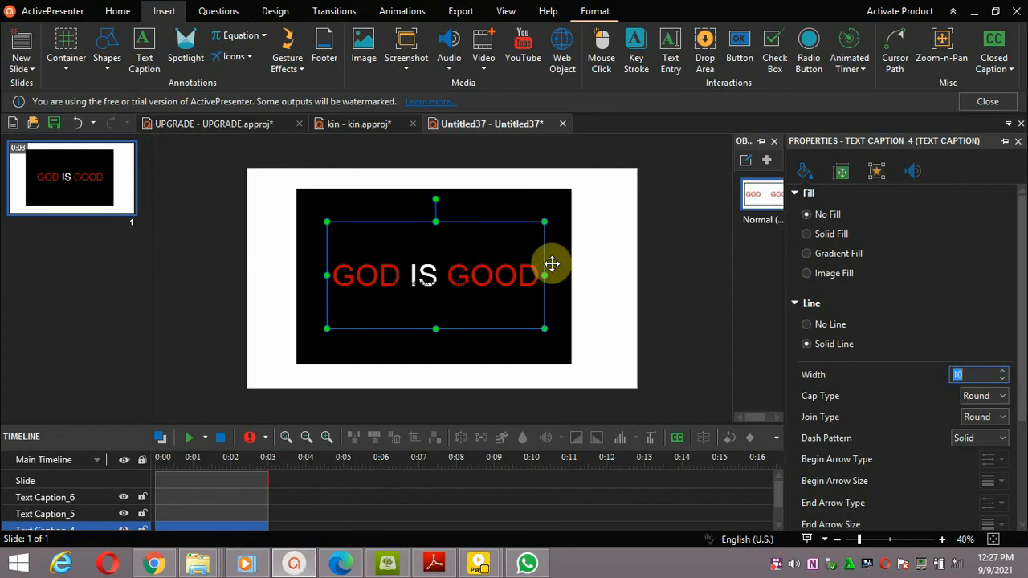
click(602, 330)
click(489, 287)
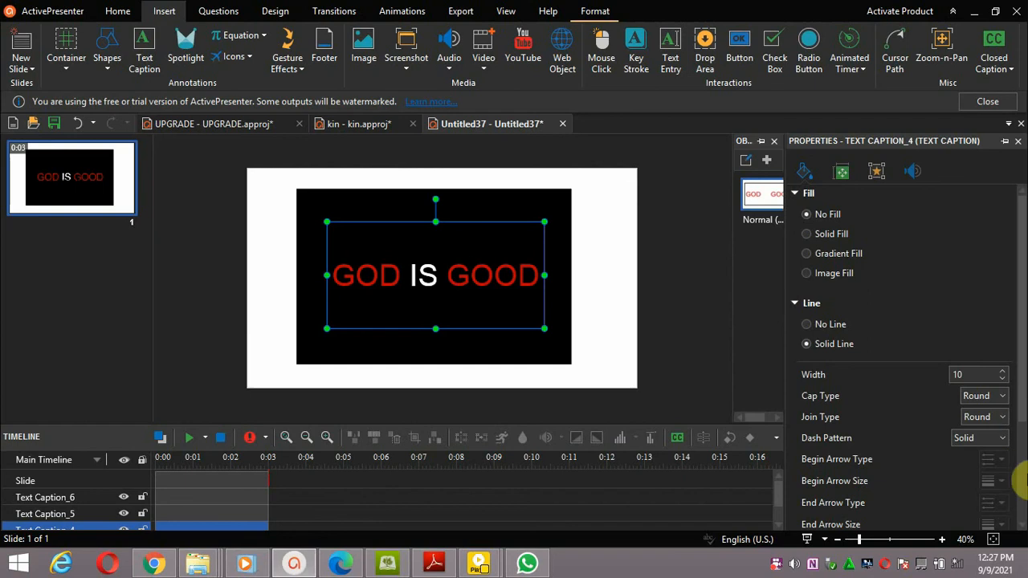
Set the outline colour of the GOD IS GOOD caption to white.
click(1022, 524)
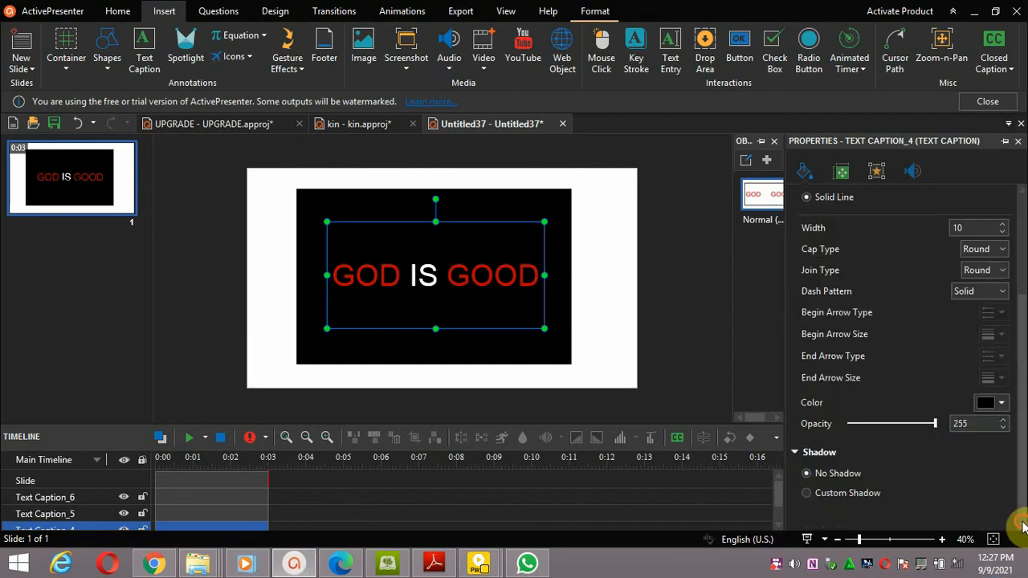
click(1001, 402)
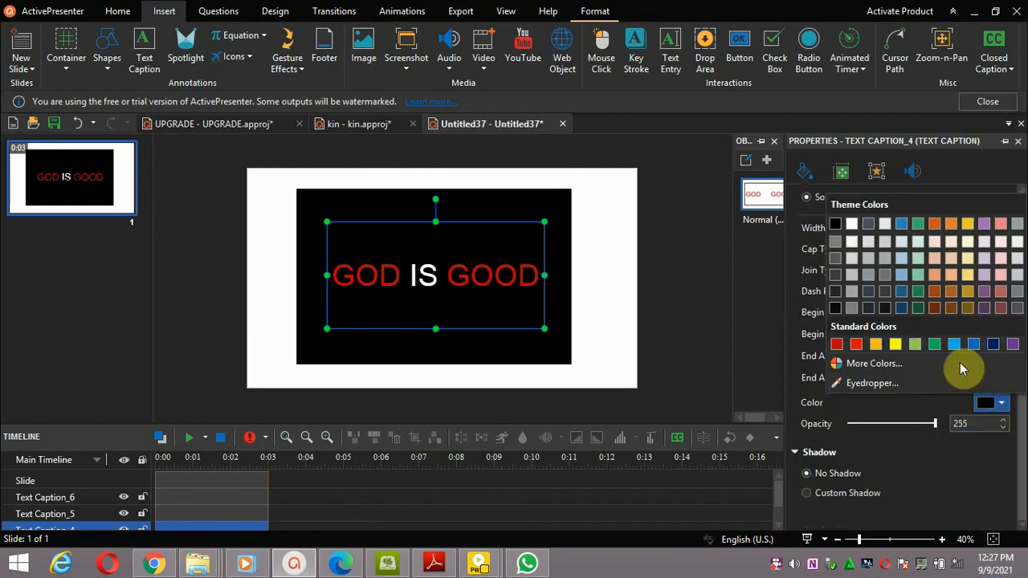
click(851, 223)
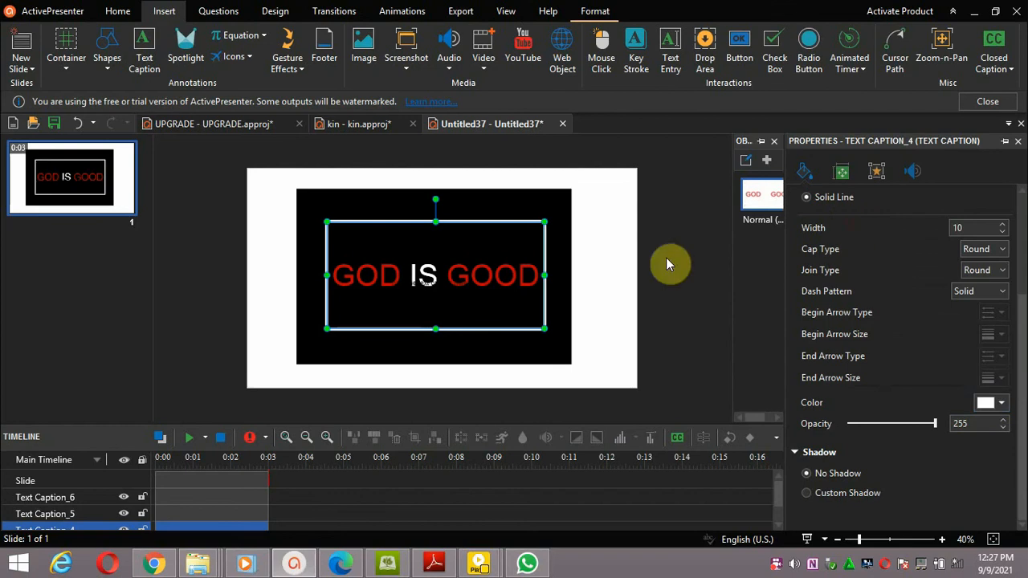
click(585, 289)
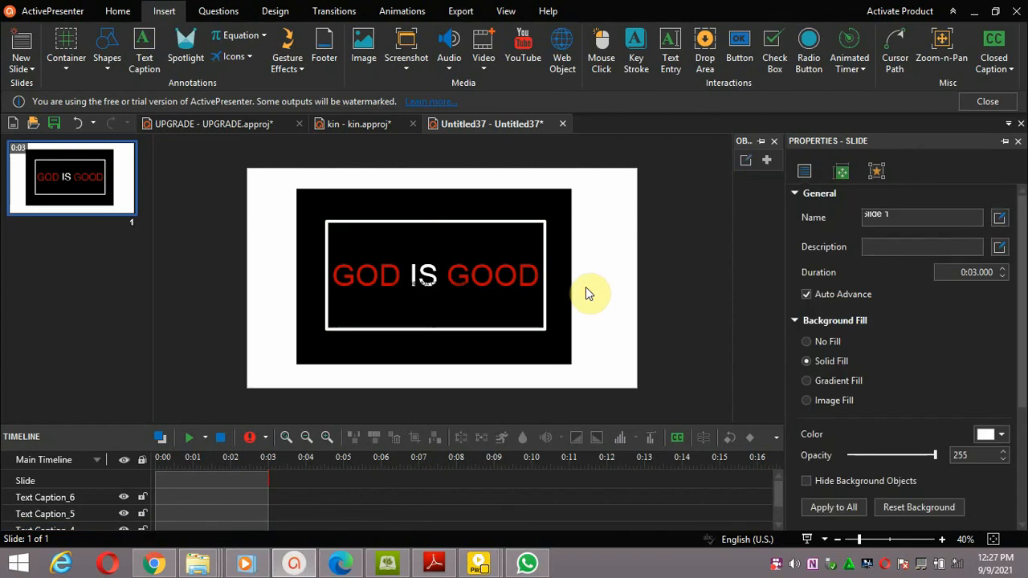
Enlarge the black rectangle slightly by extending its upper-right corner outward on the slide.
double_click(452, 286)
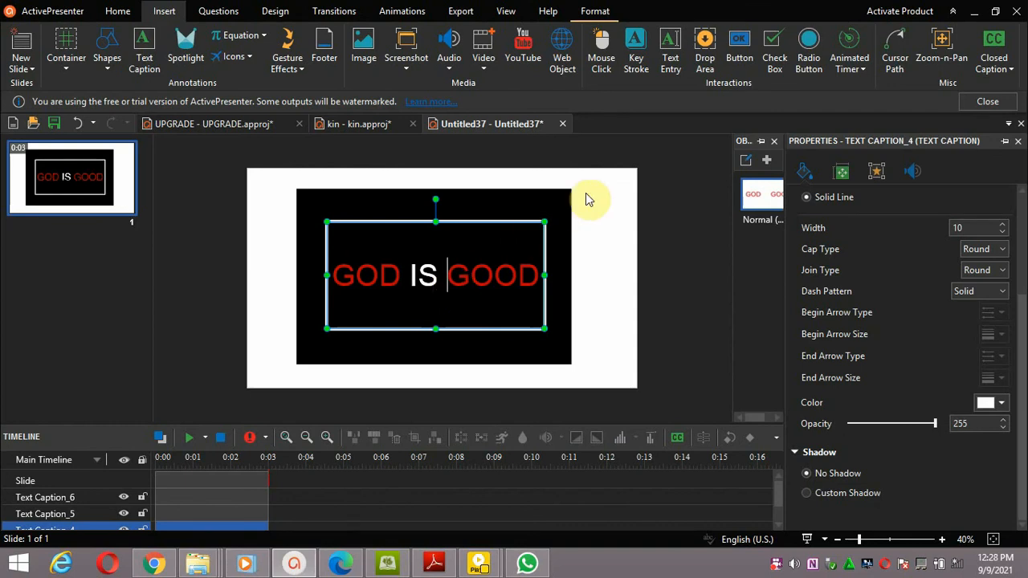
click(526, 203)
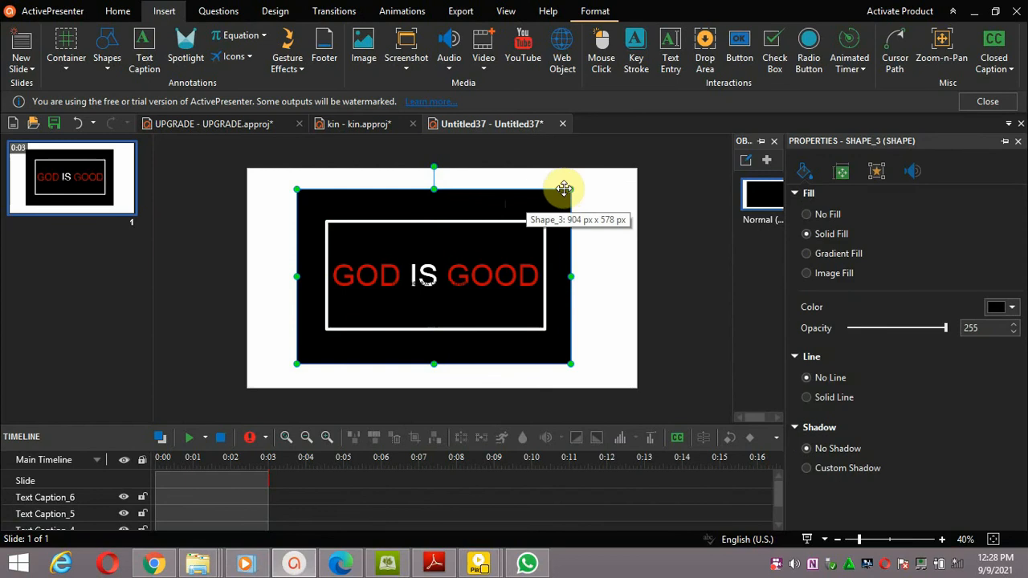
drag(573, 188, 588, 184)
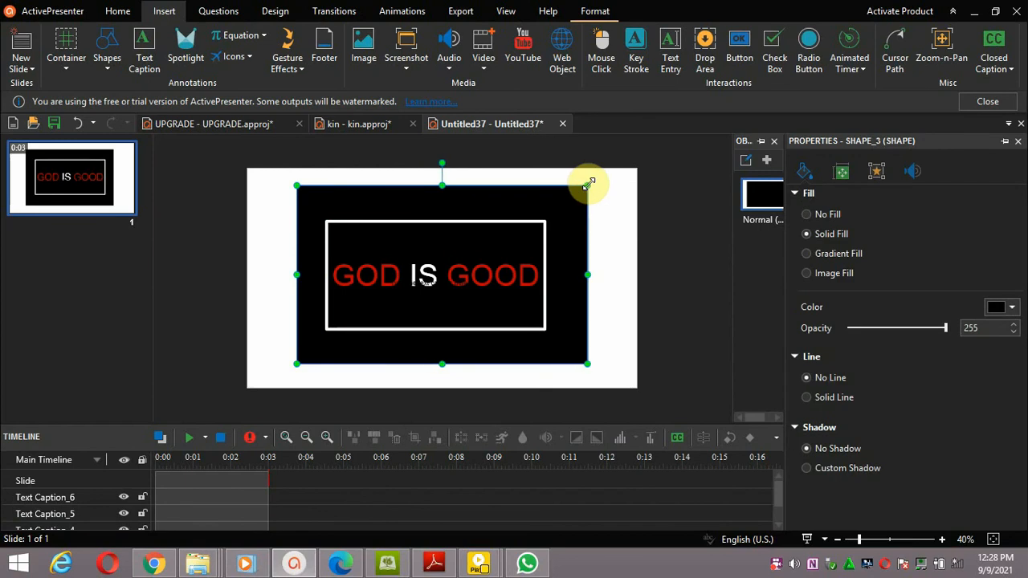
Delete the white-outlined GOD IS GOOD text caption from the black rectangle.
click(541, 217)
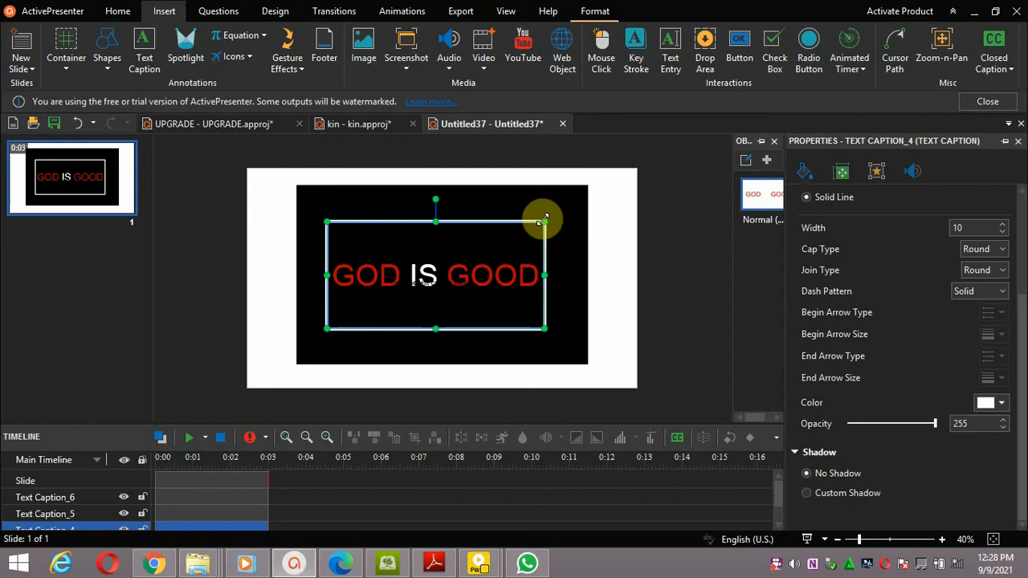
click(259, 188)
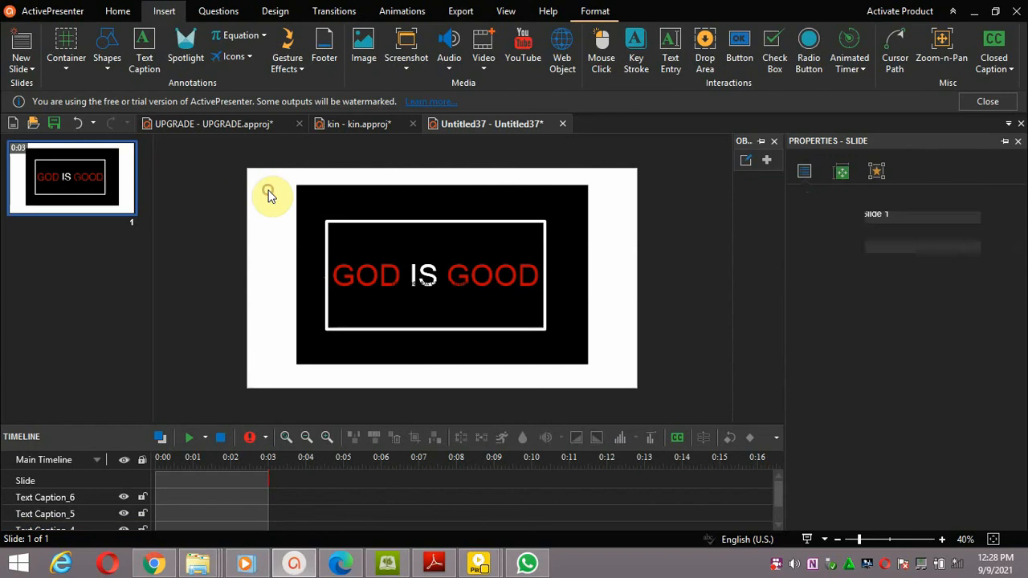
click(332, 222)
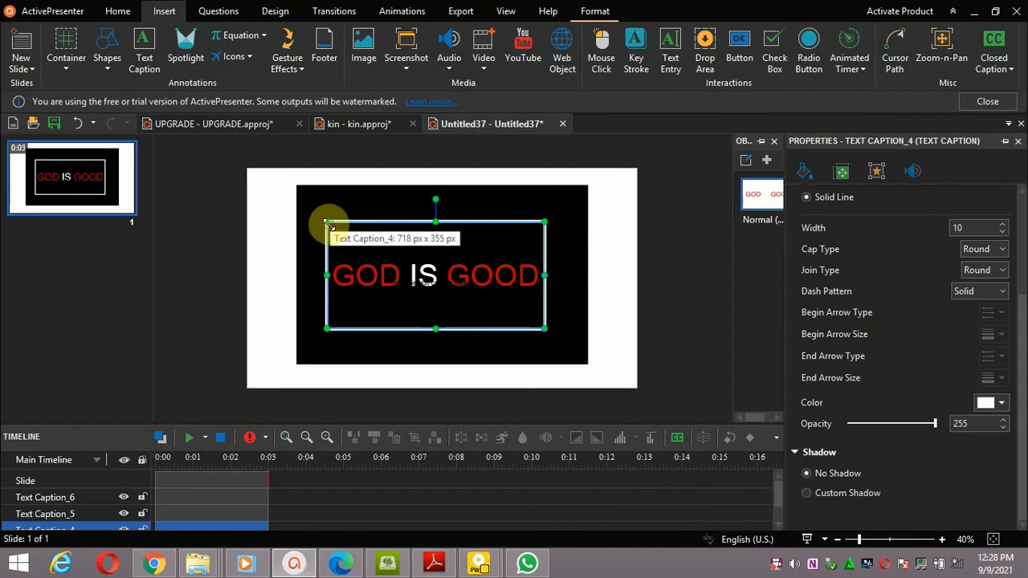
key(Delete)
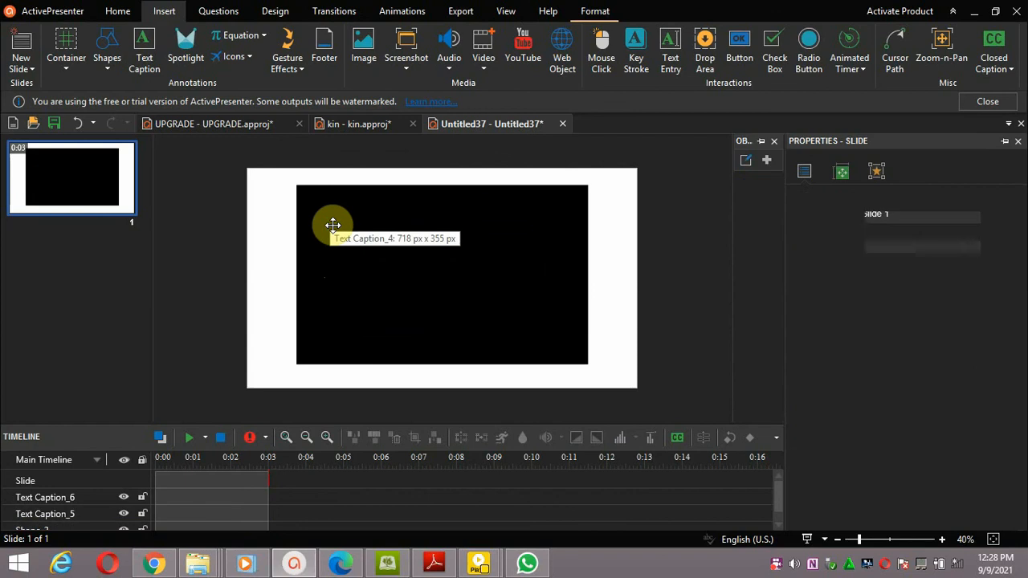
Clear the slide by deleting the black rectangle and both leftover placeholder text captions.
click(311, 198)
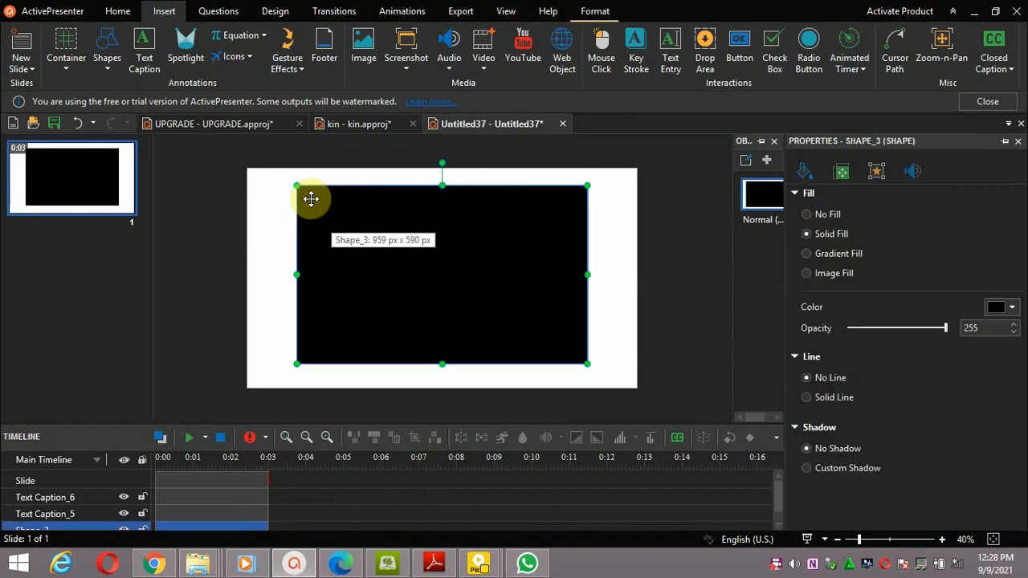
key(Delete)
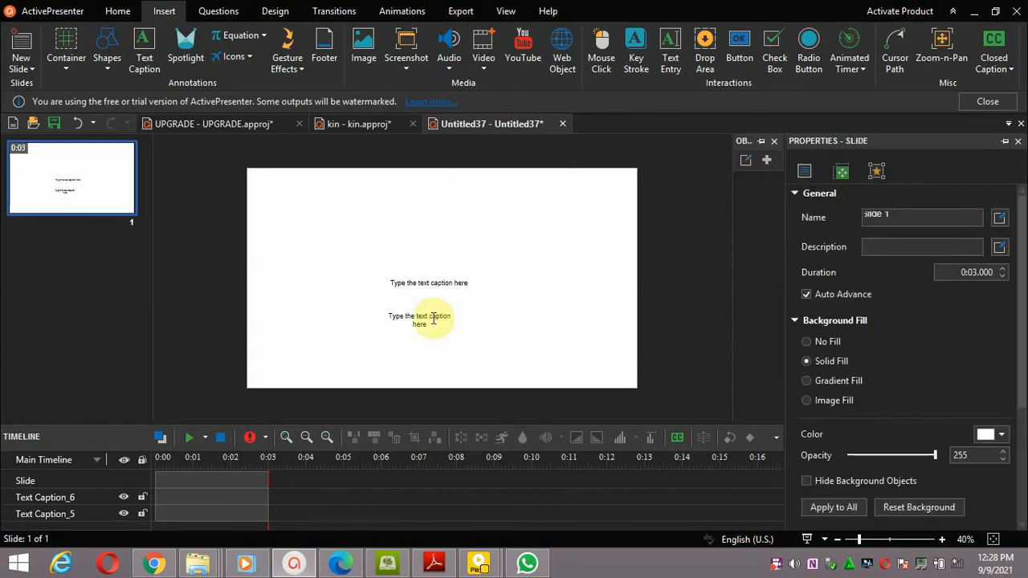
click(420, 280)
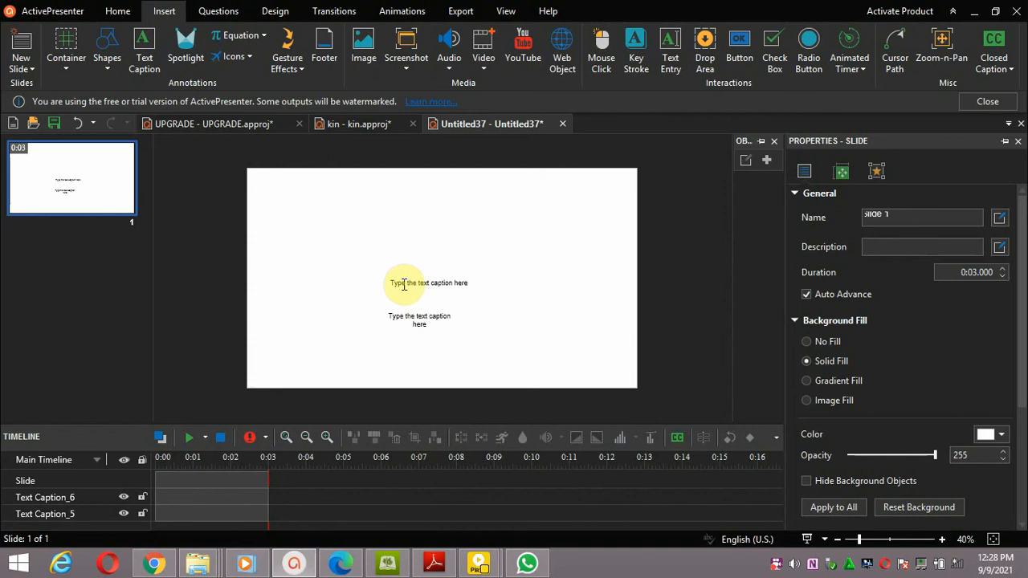
double_click(411, 283)
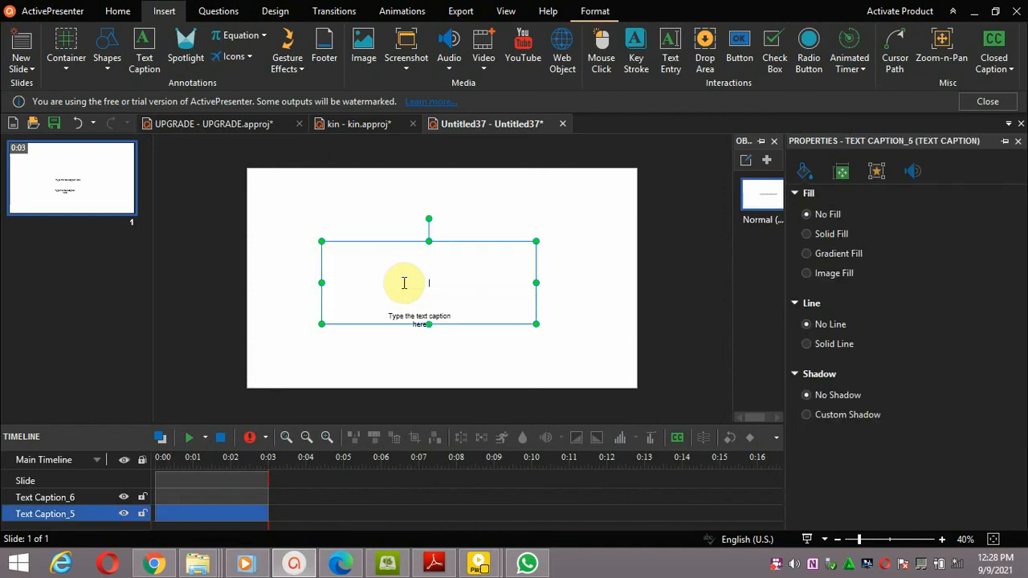
click(328, 241)
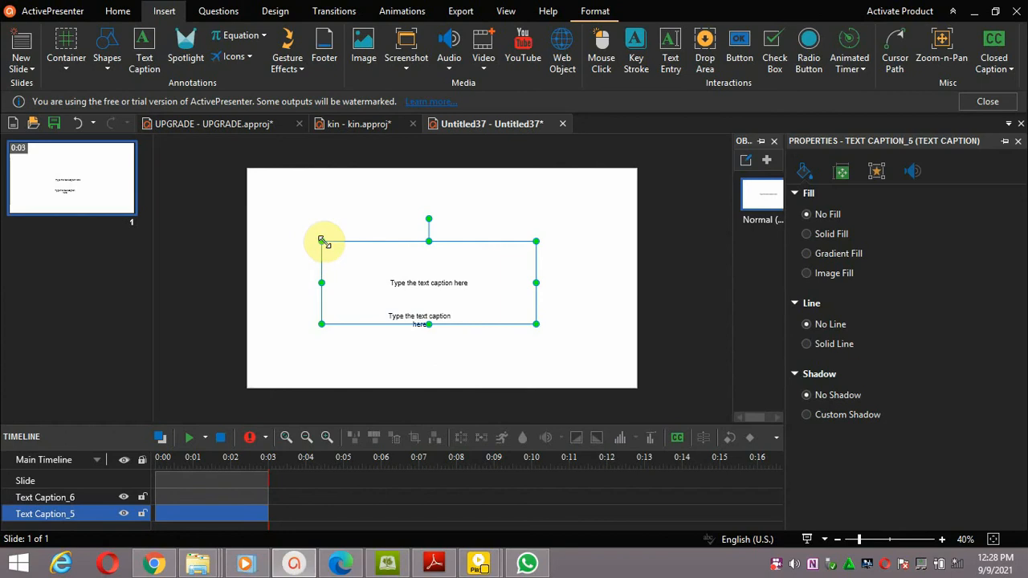
click(329, 245)
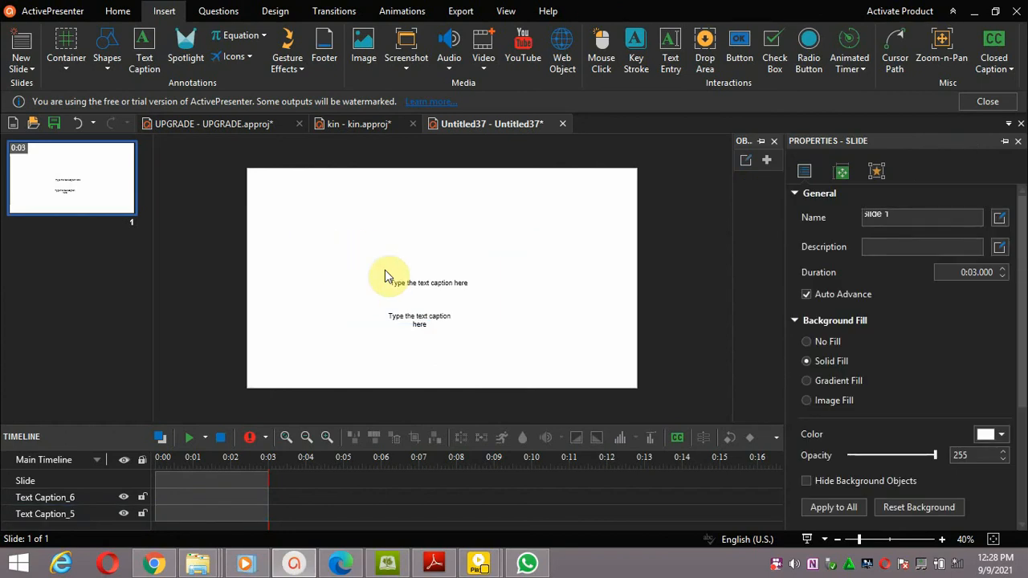
click(398, 296)
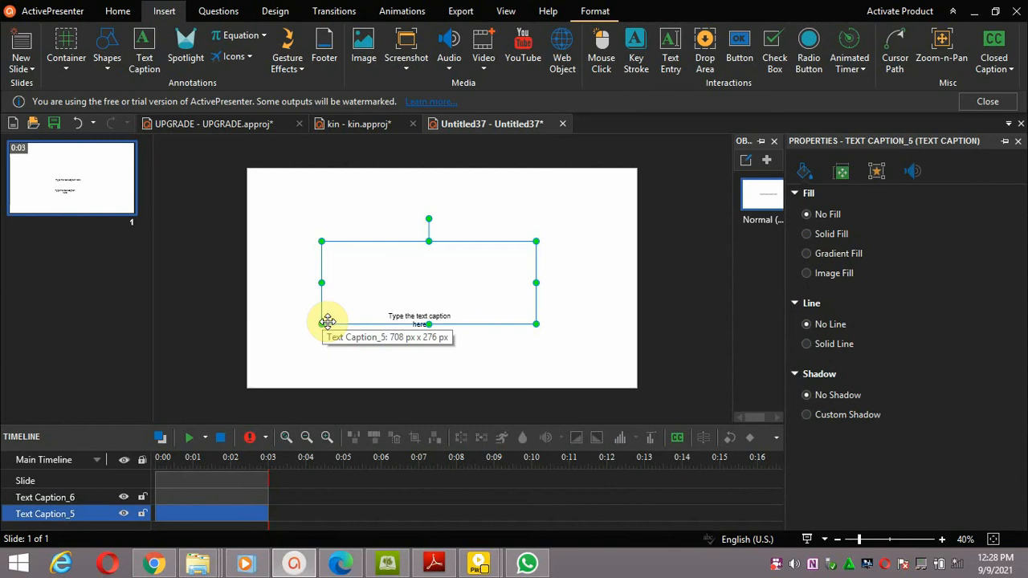
key(Delete)
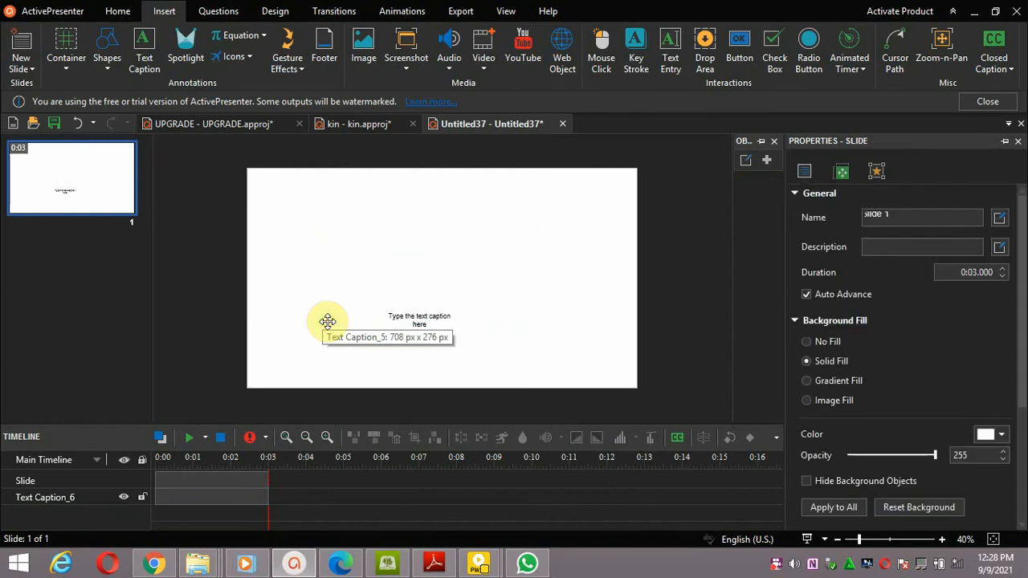
click(405, 310)
click(419, 313)
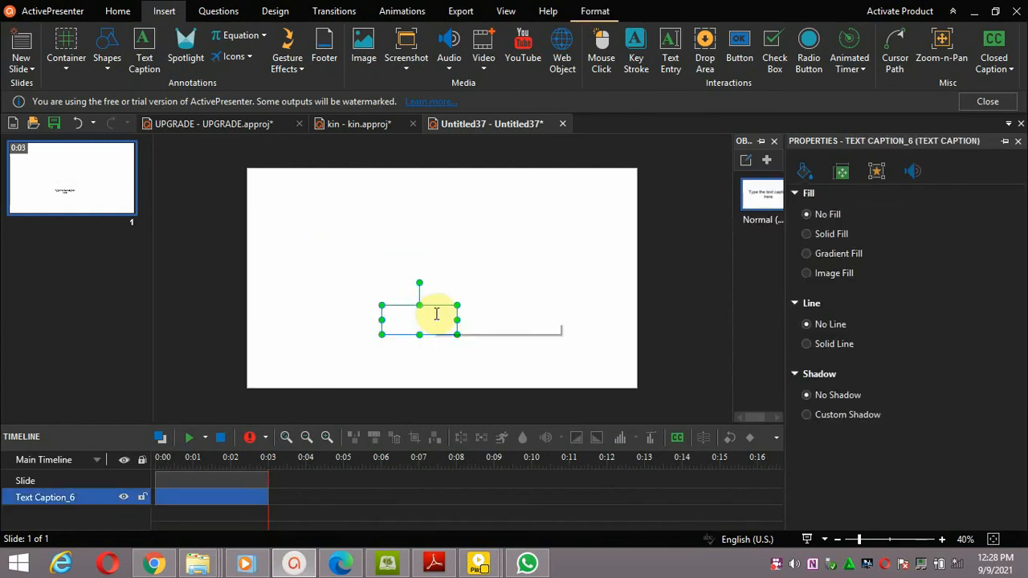
click(451, 309)
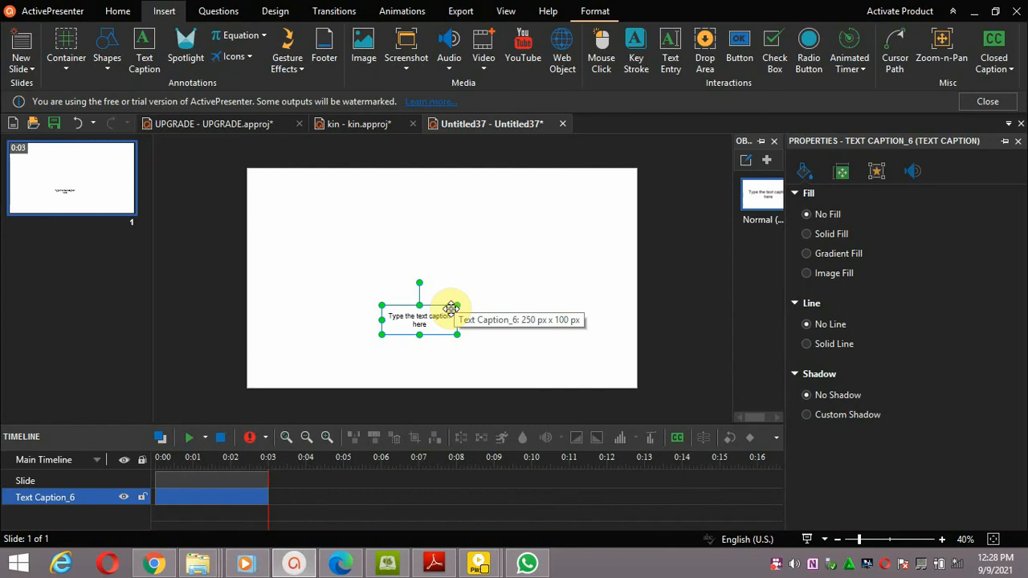
key(Delete)
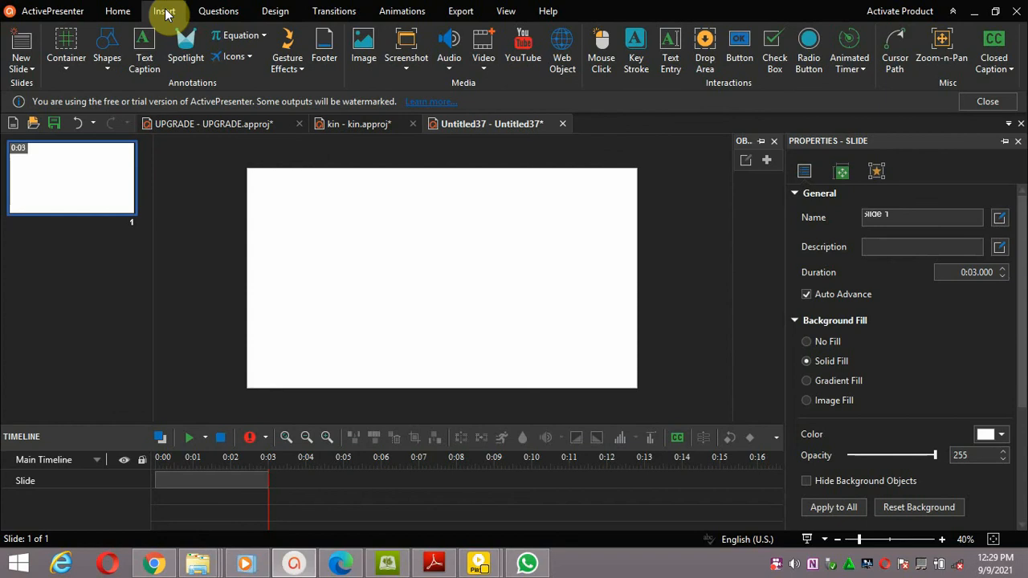
Start inserting an image and browse the Desktop and the BOSS K.B folder on Local Disk (D:) for a picture.
click(365, 57)
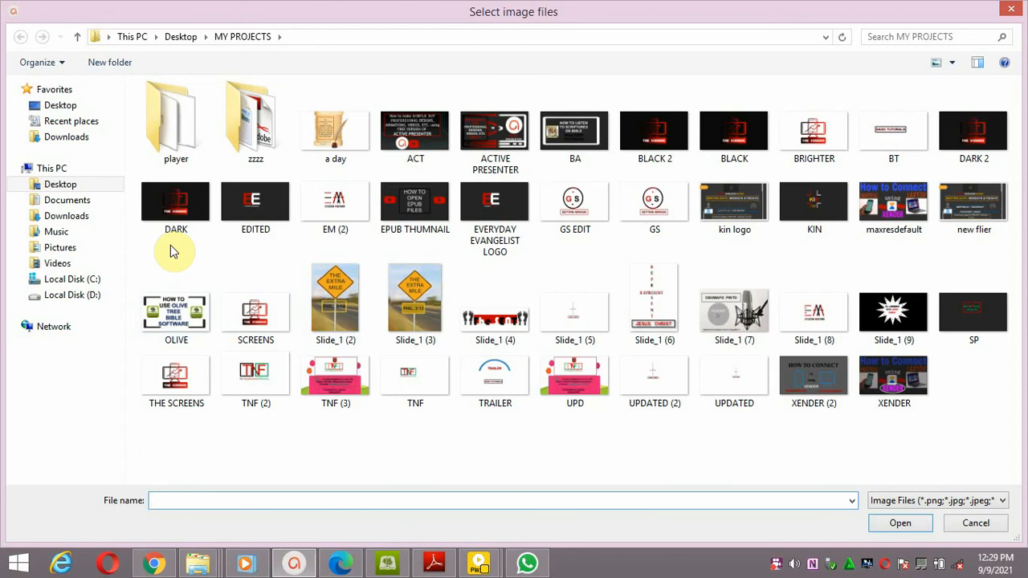
click(79, 188)
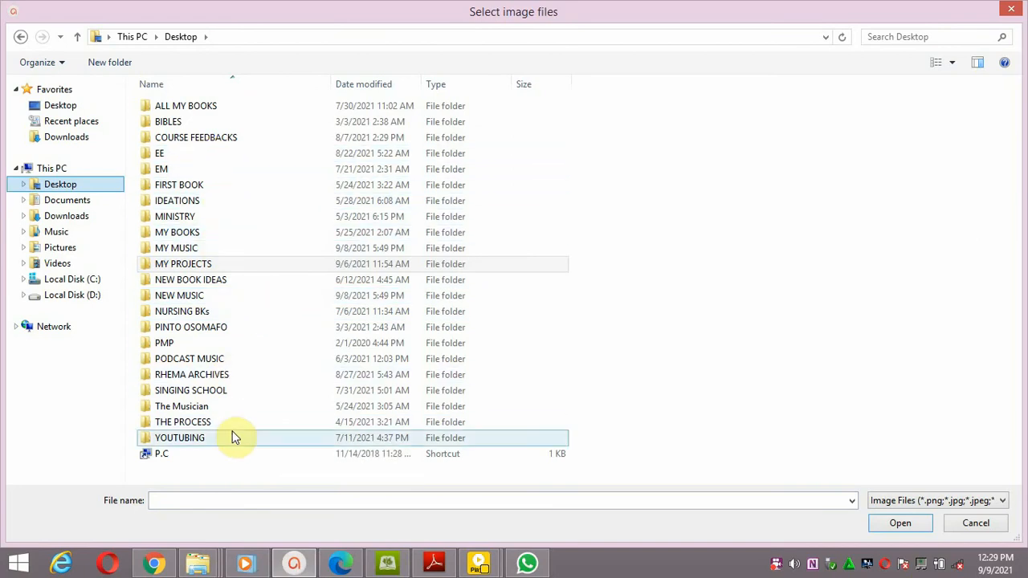
click(87, 295)
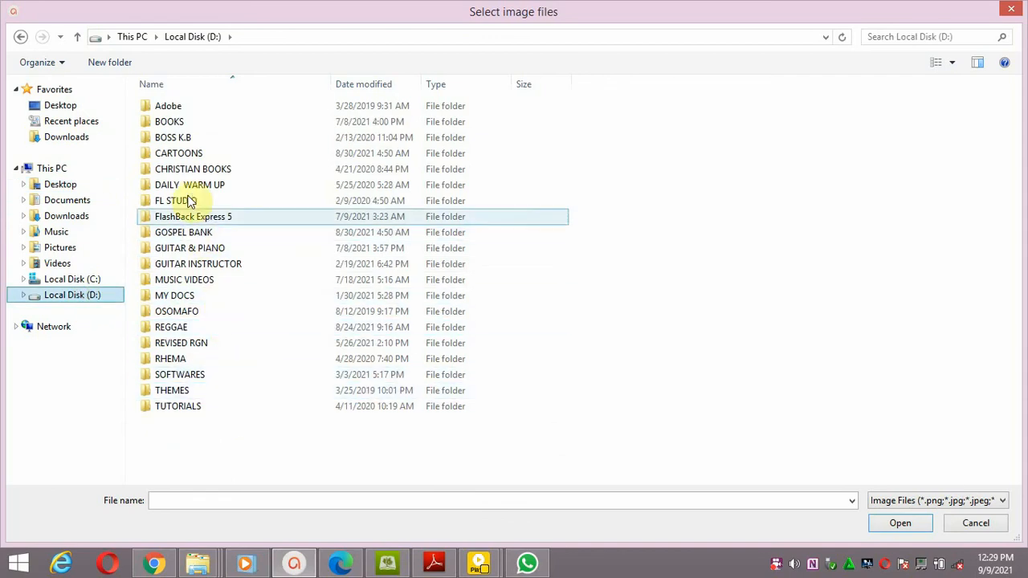
double_click(178, 142)
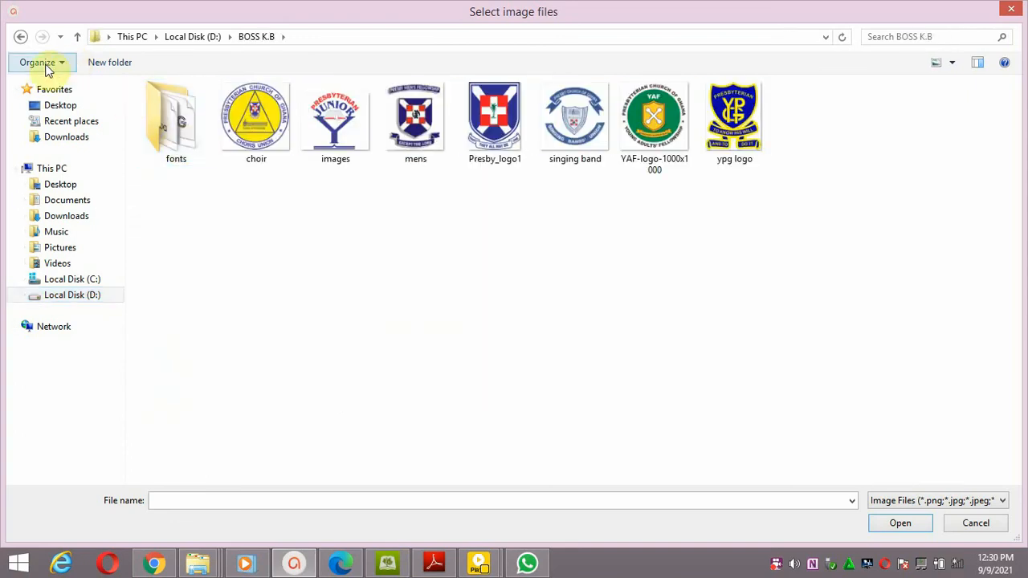
click(20, 36)
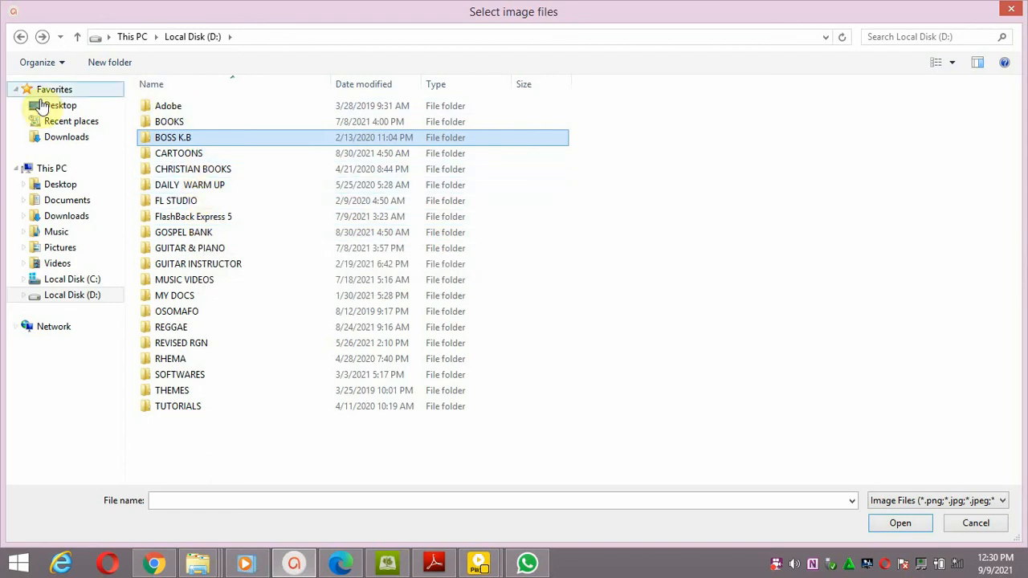
Insert the antique-paper-on-a-wooden-desk image from the SCROLLS folder inside the BG folder stored under Desktop.
click(61, 184)
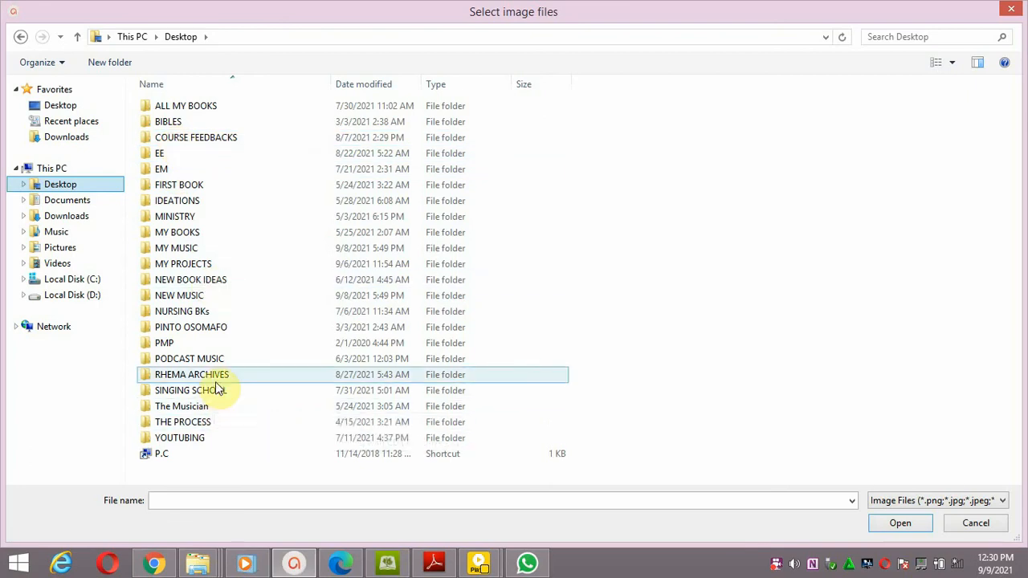
click(203, 329)
double_click(202, 327)
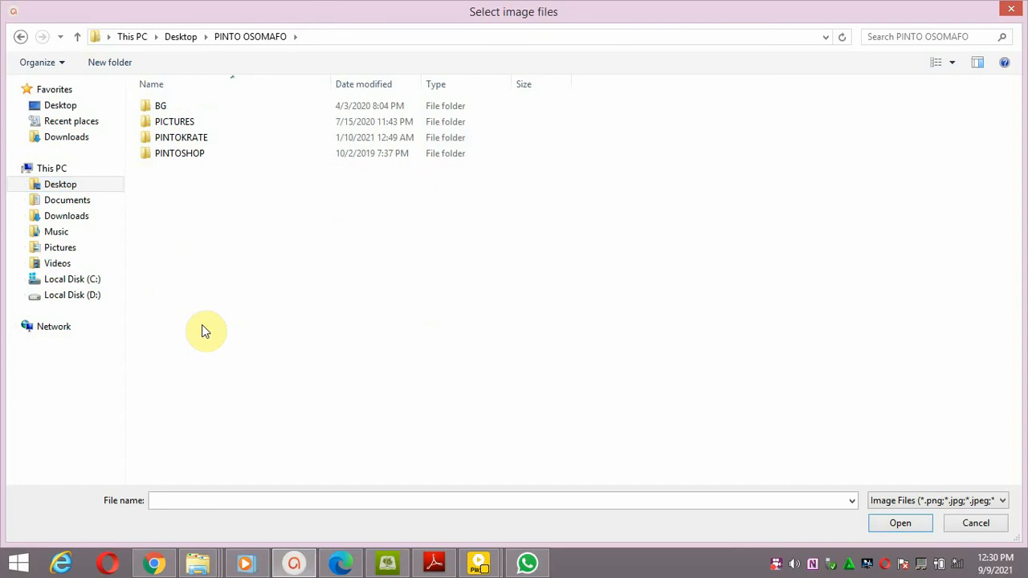
click(202, 109)
double_click(202, 106)
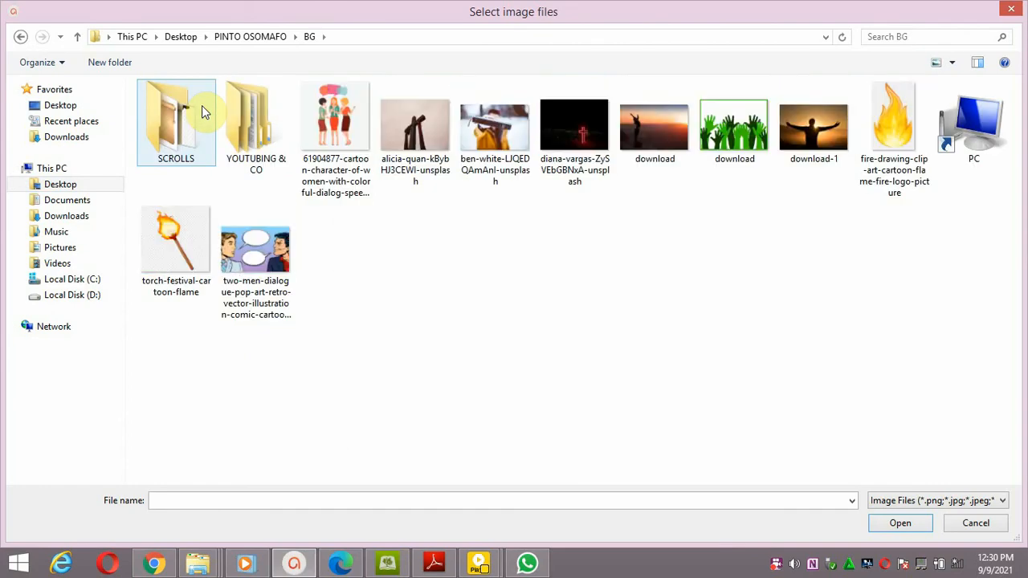
double_click(202, 105)
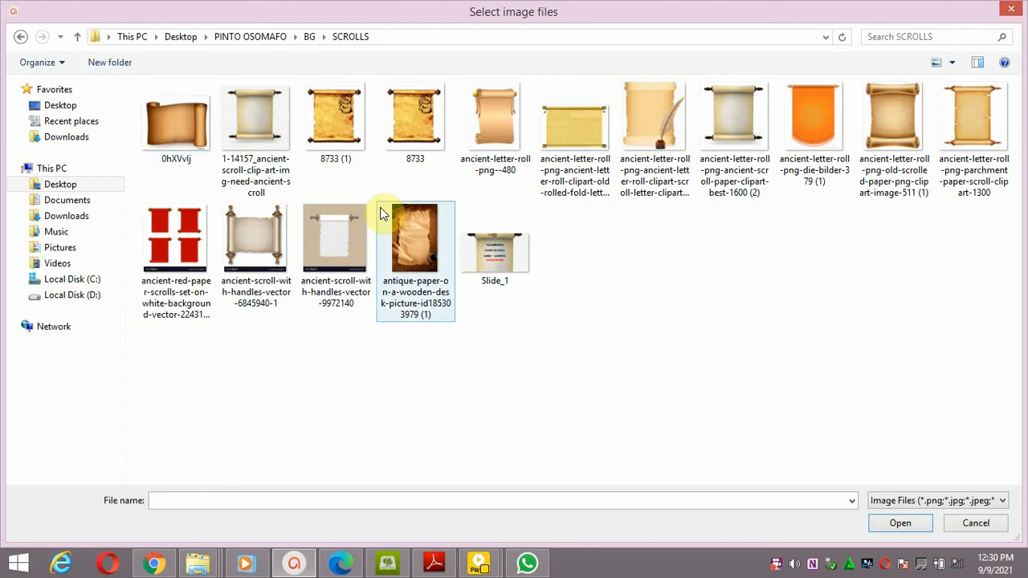
click(397, 255)
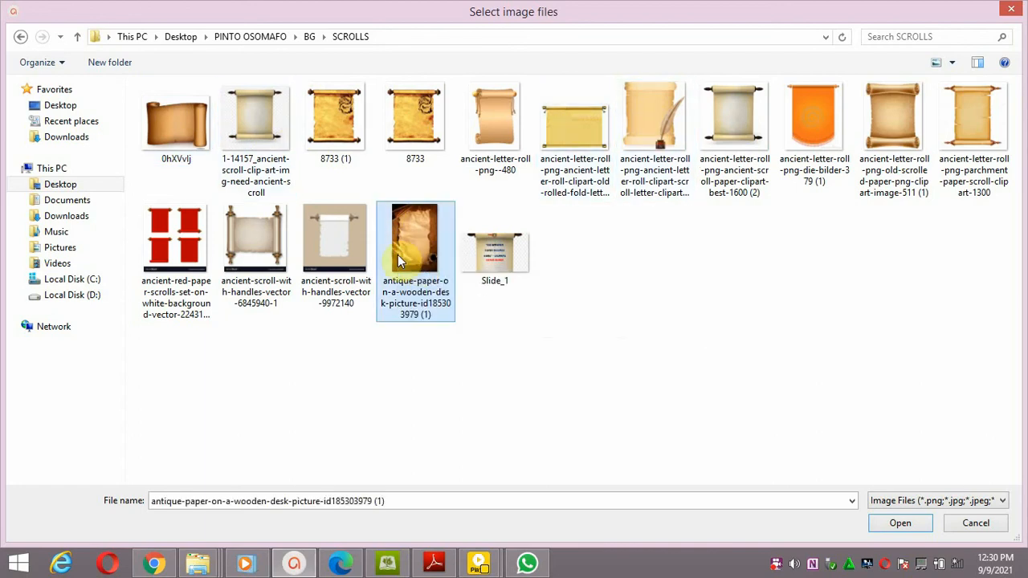
click(903, 524)
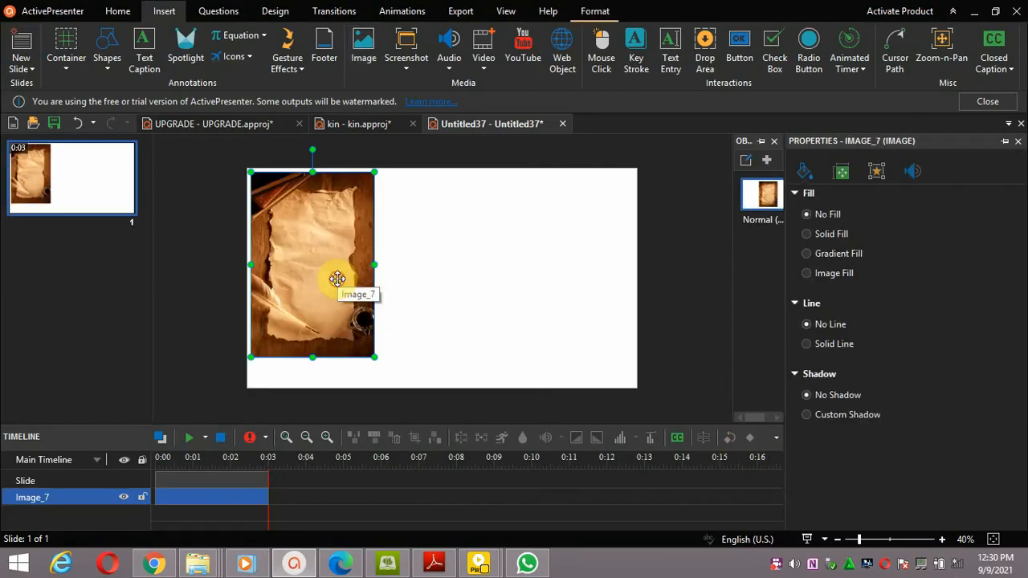
Reposition the antique paper image and stretch its edges until it covers the whole slide, about 1281 px wide.
drag(340, 280, 566, 263)
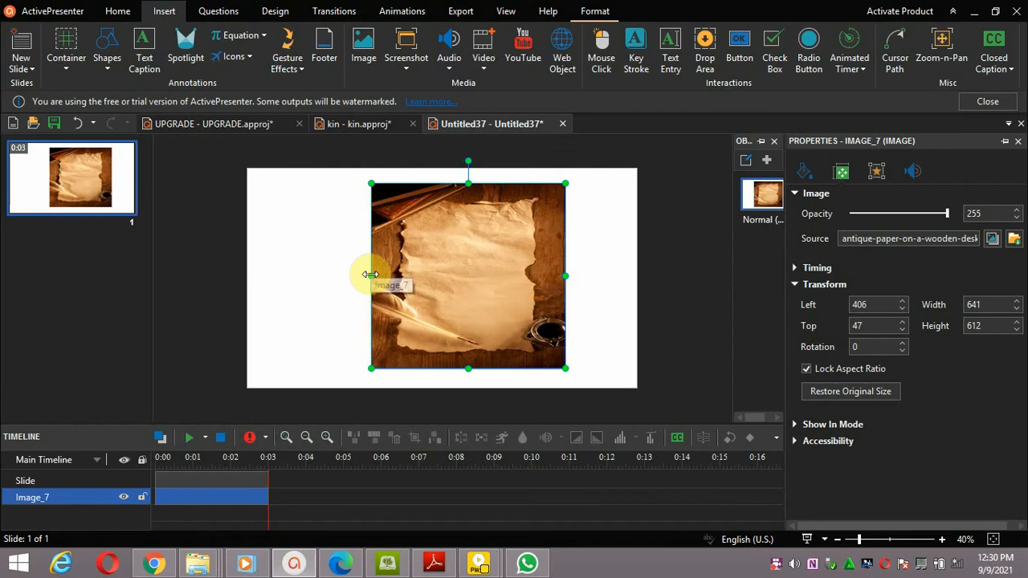
drag(370, 275, 274, 278)
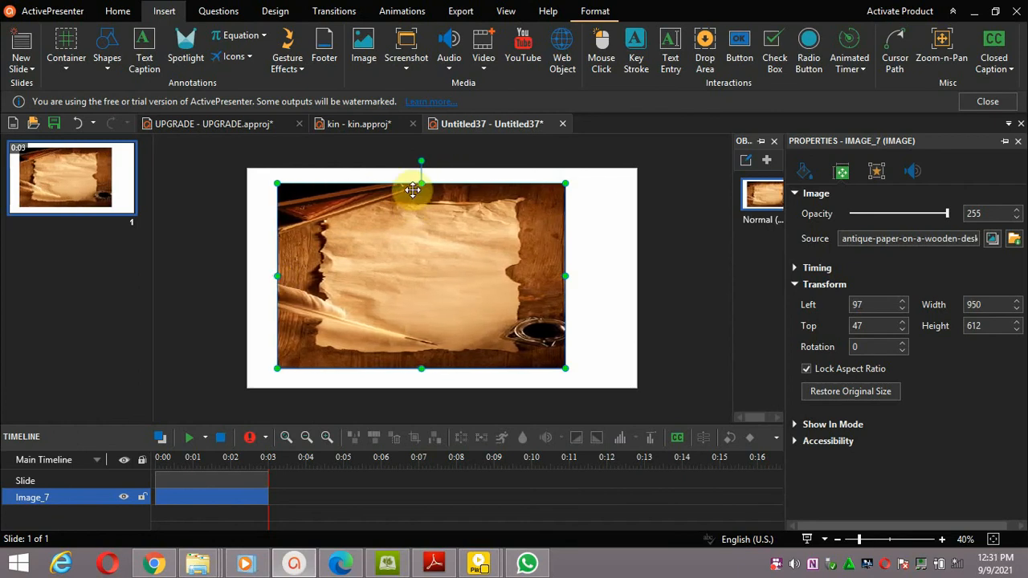
drag(421, 184, 420, 171)
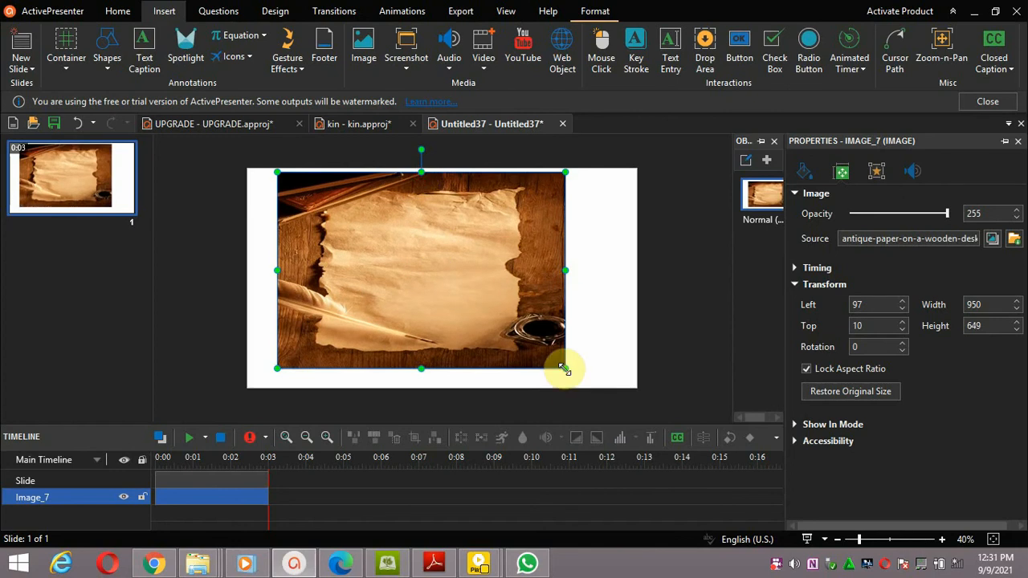
mouse_move(565, 368)
mouse_down()
mouse_move(591, 367)
mouse_move(576, 354)
mouse_up()
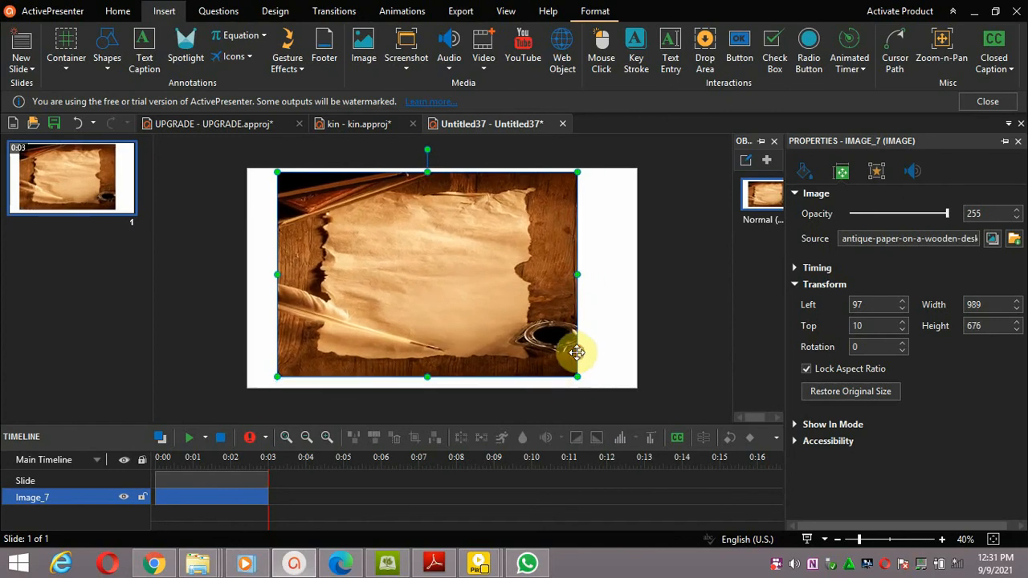
drag(577, 273, 634, 269)
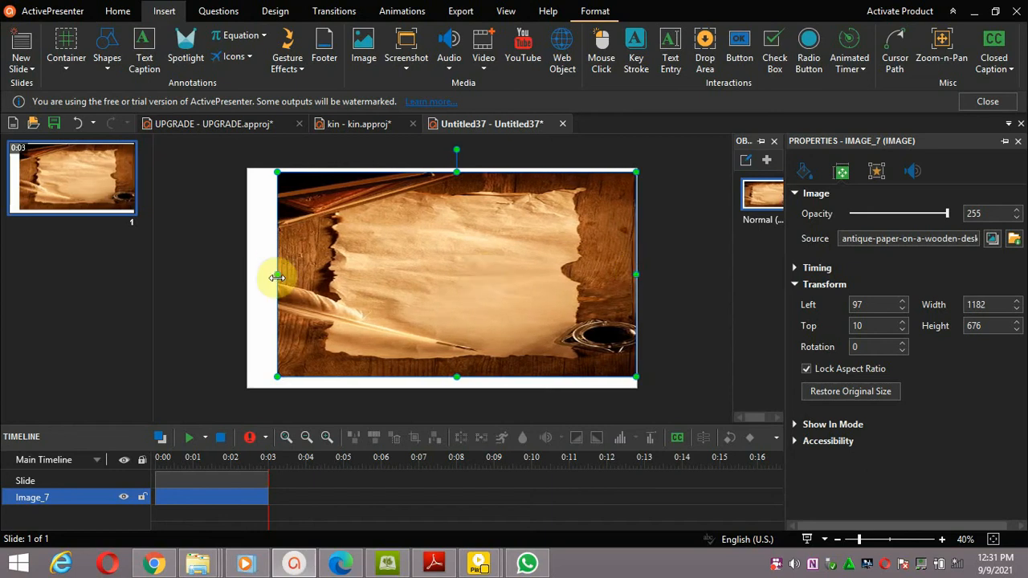
drag(277, 274, 243, 276)
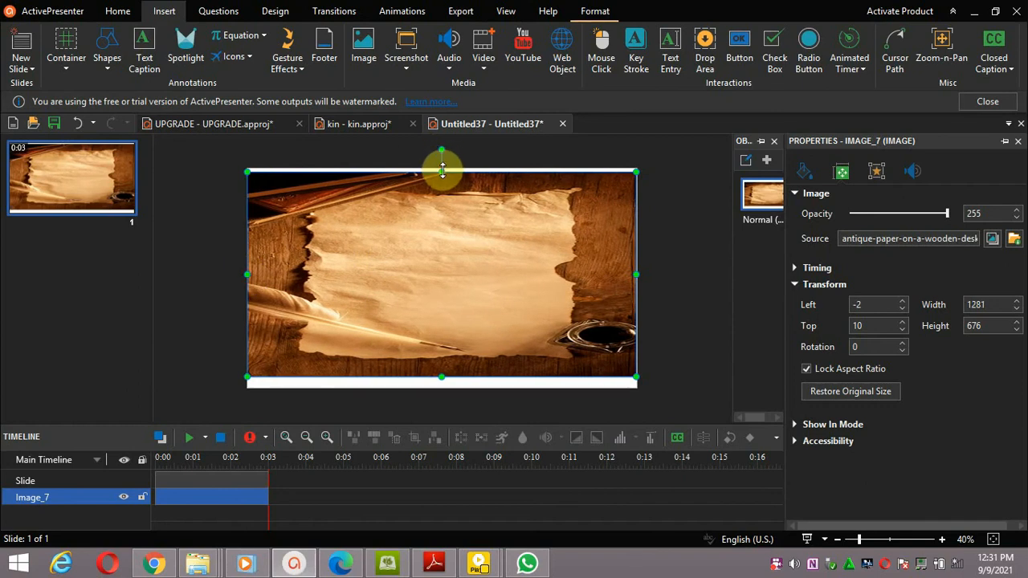
drag(442, 170, 442, 165)
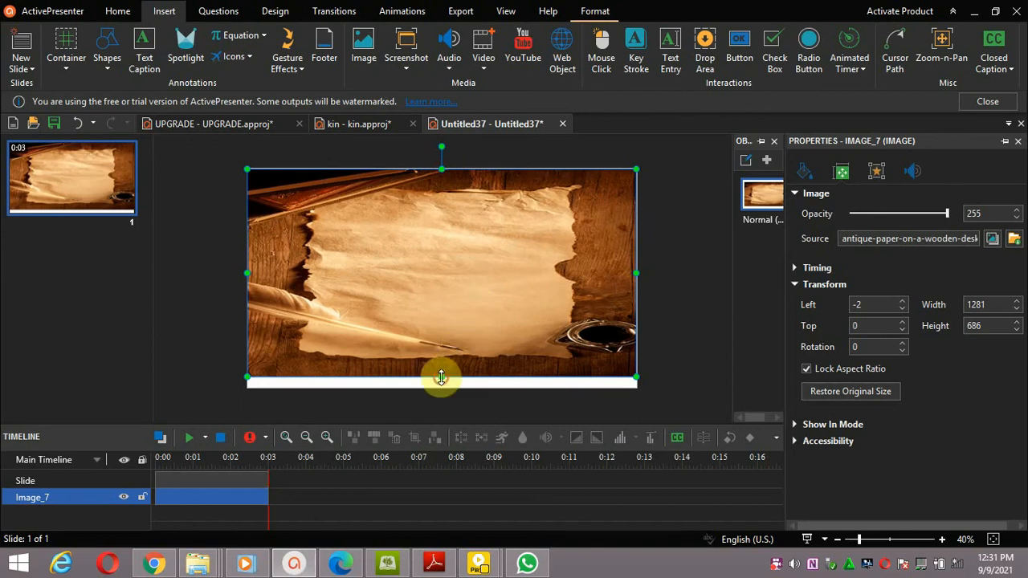
drag(441, 377, 443, 388)
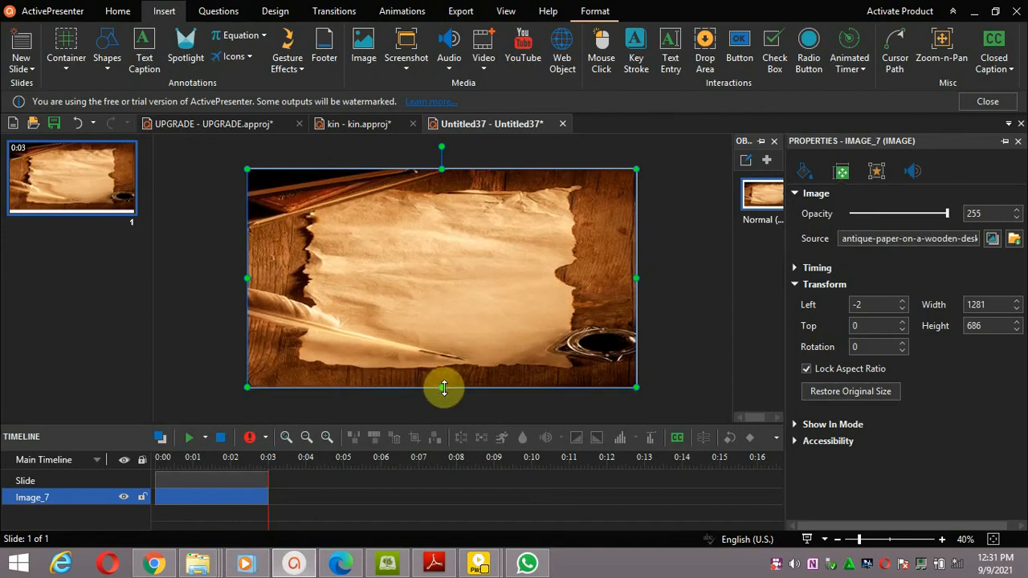
click(671, 319)
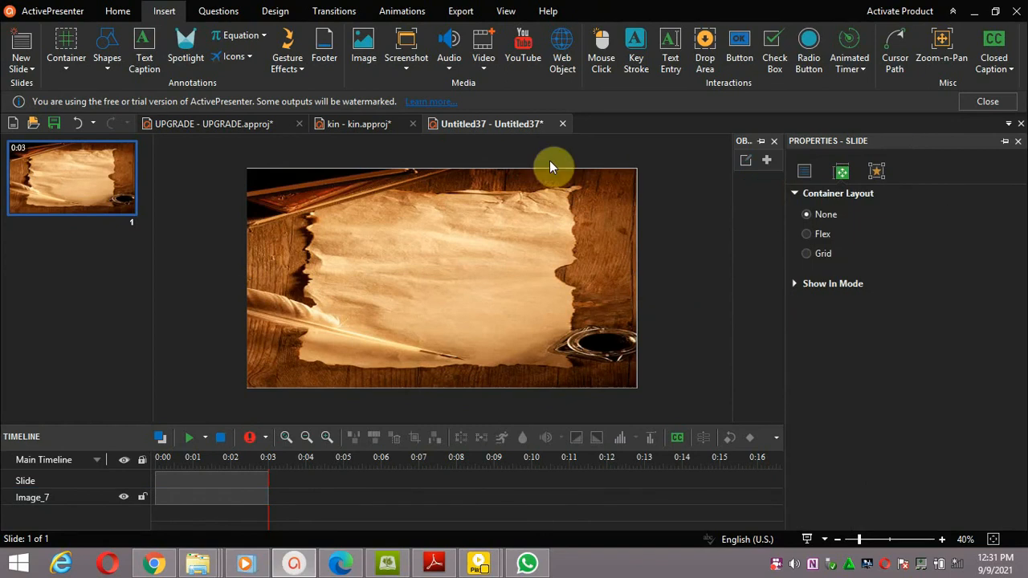
Add a text caption reading GOD IS GOOD near the middle of the paper image.
click(146, 50)
click(411, 259)
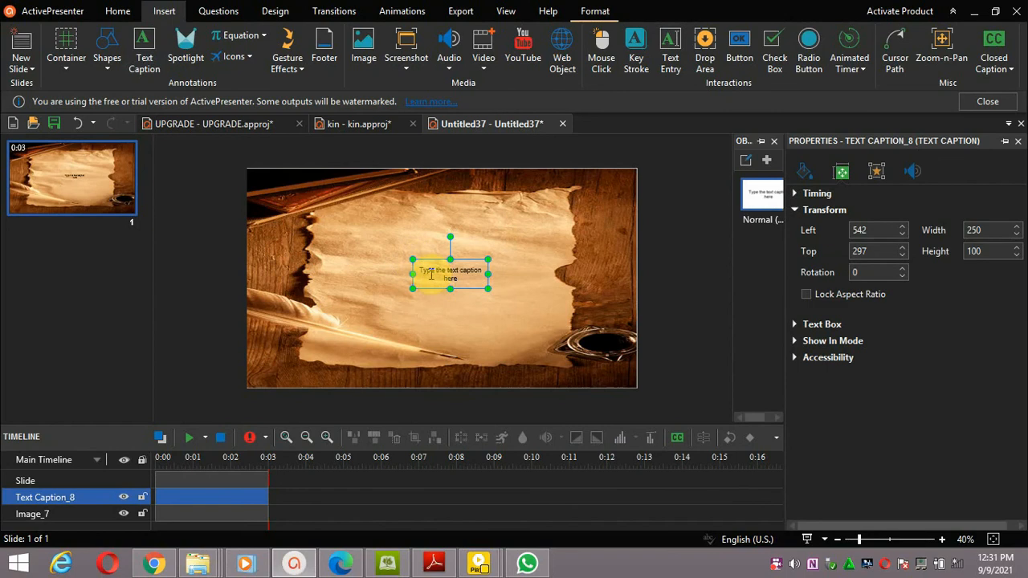
double_click(431, 278)
text(GOD IS)
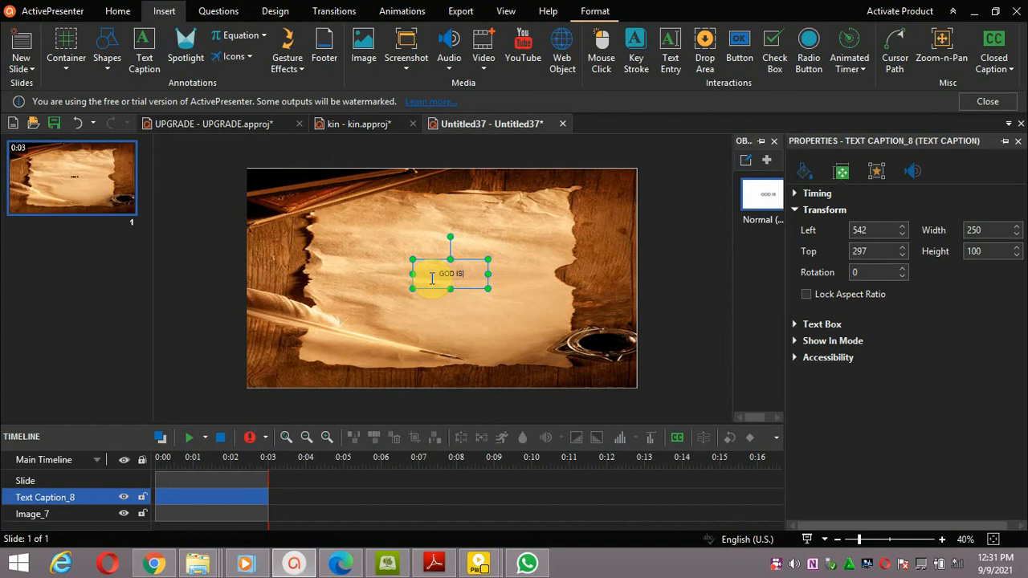
text(GOOD)
Set the font size of the whole GOD IS GOOD caption text to 100.
key(ctrl+a)
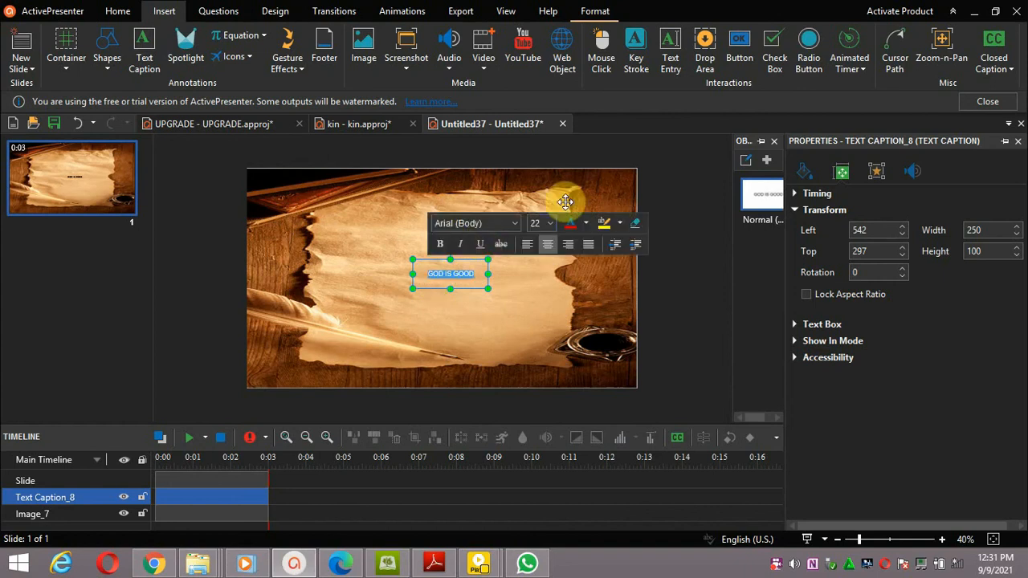
key(BackSpace)
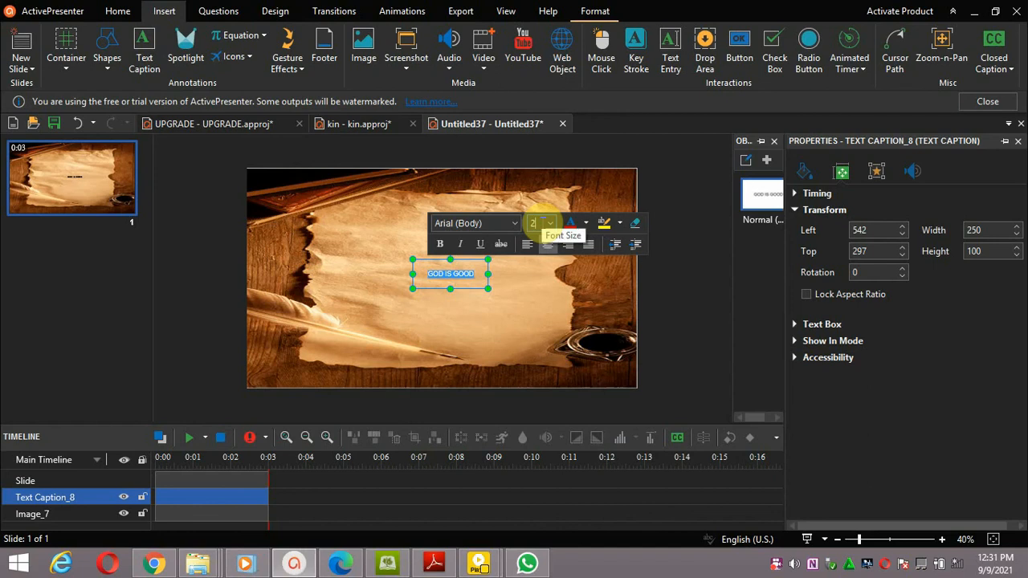
text(100)
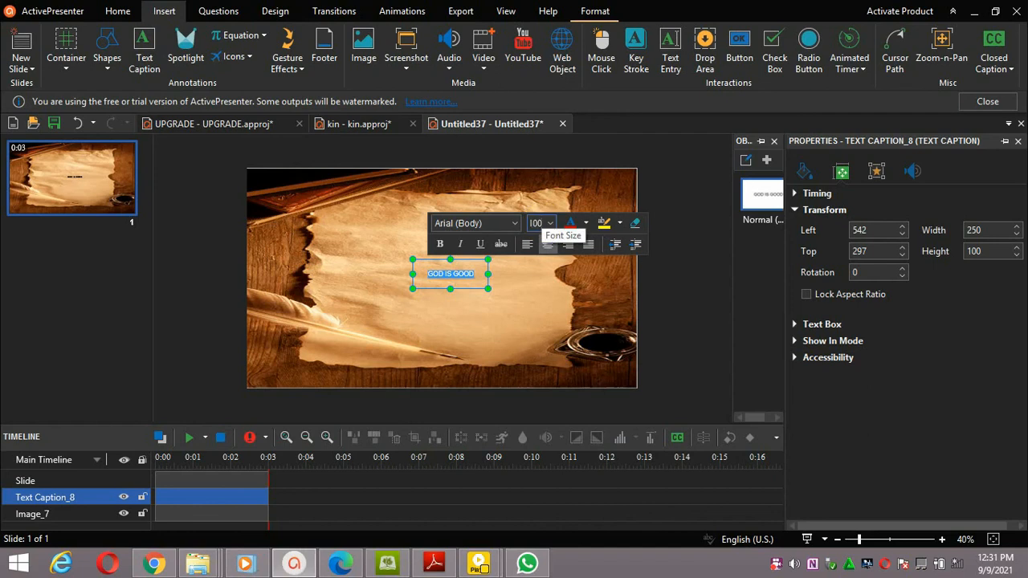
key(Return)
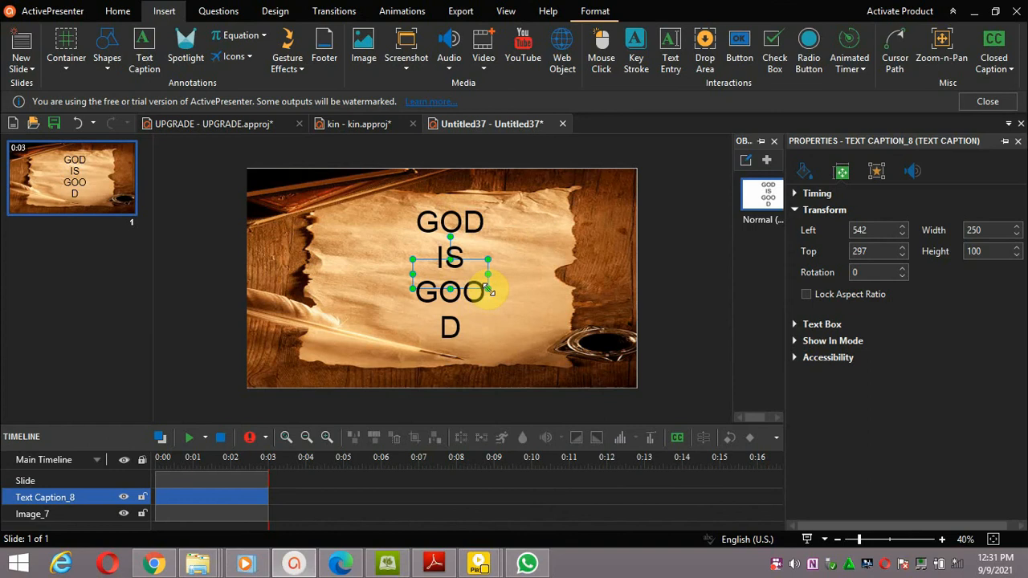
Widen the GOD IS GOOD caption to about 720 px so it fits one line, and move it to the paper's upper part.
click(449, 291)
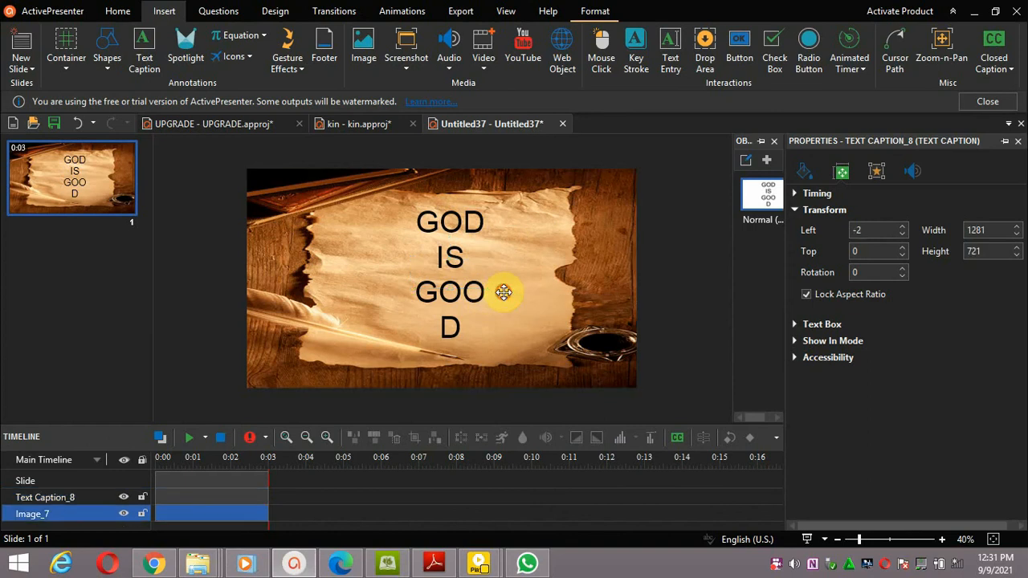
click(462, 283)
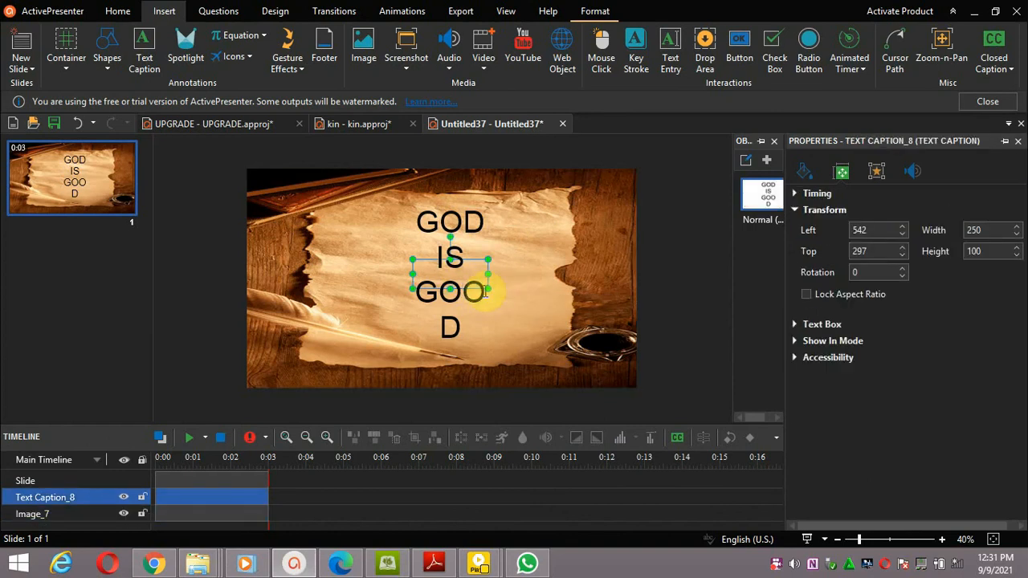
click(434, 257)
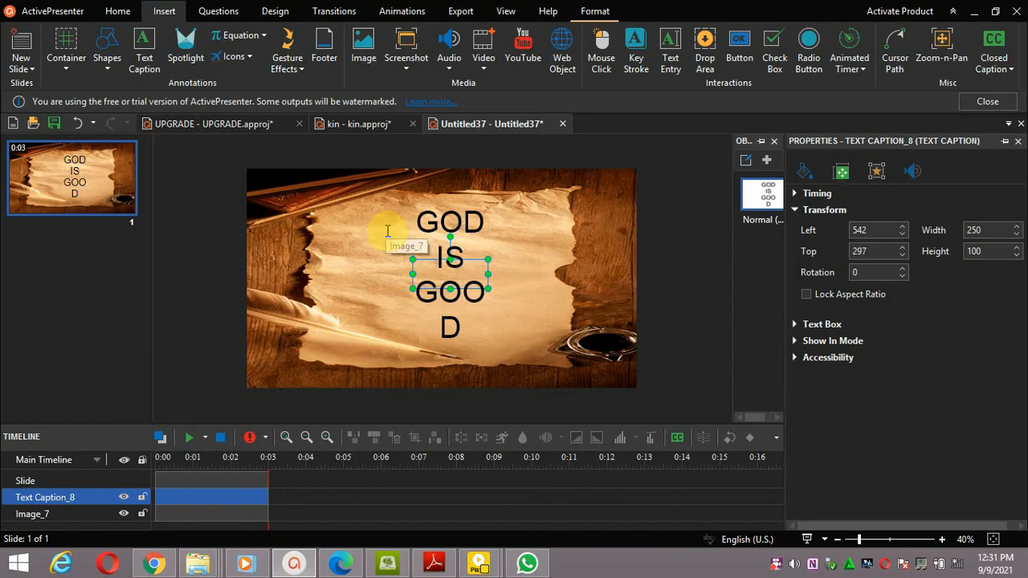
click(407, 289)
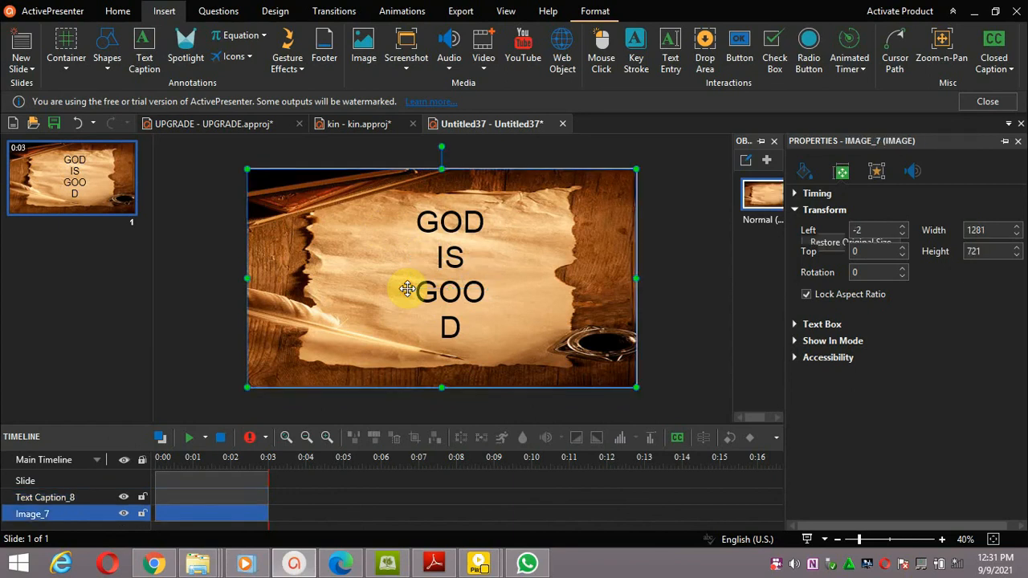
click(421, 291)
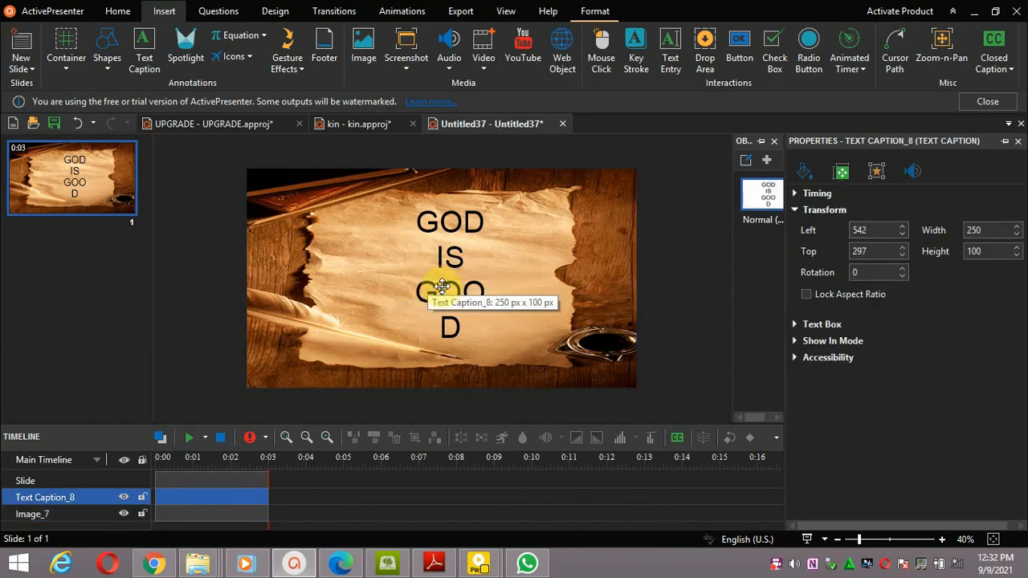
click(457, 214)
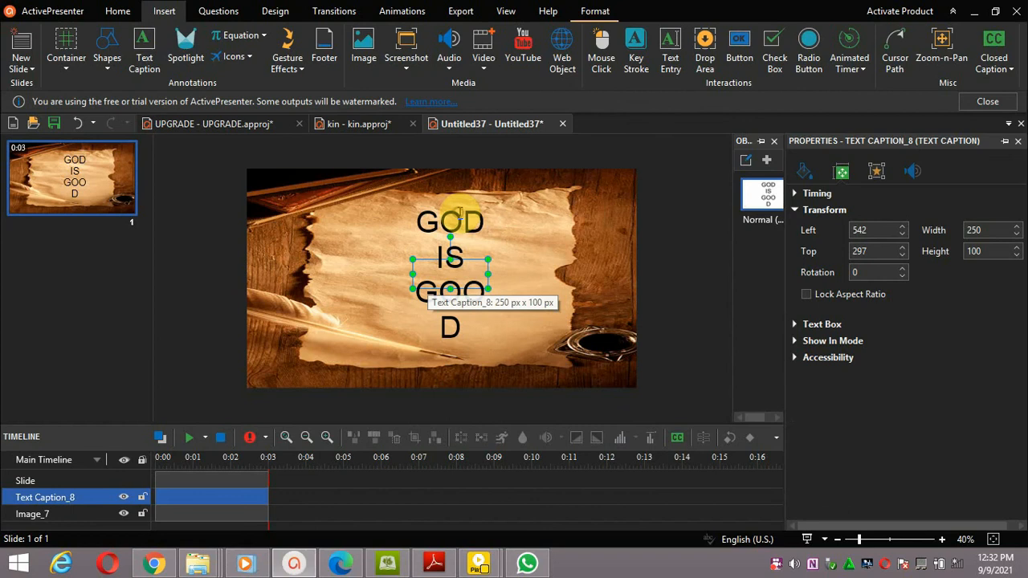
click(413, 293)
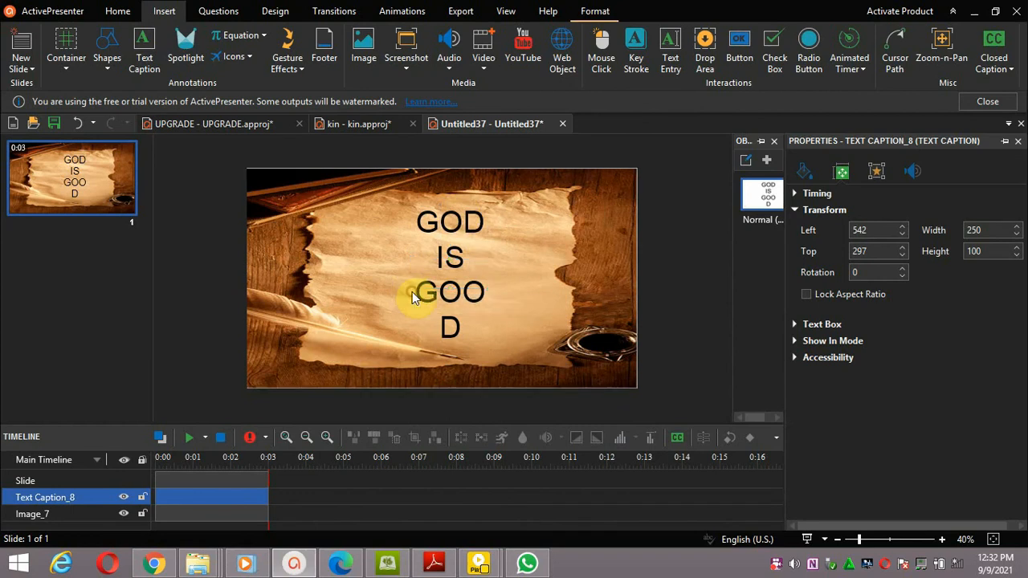
drag(413, 291, 336, 312)
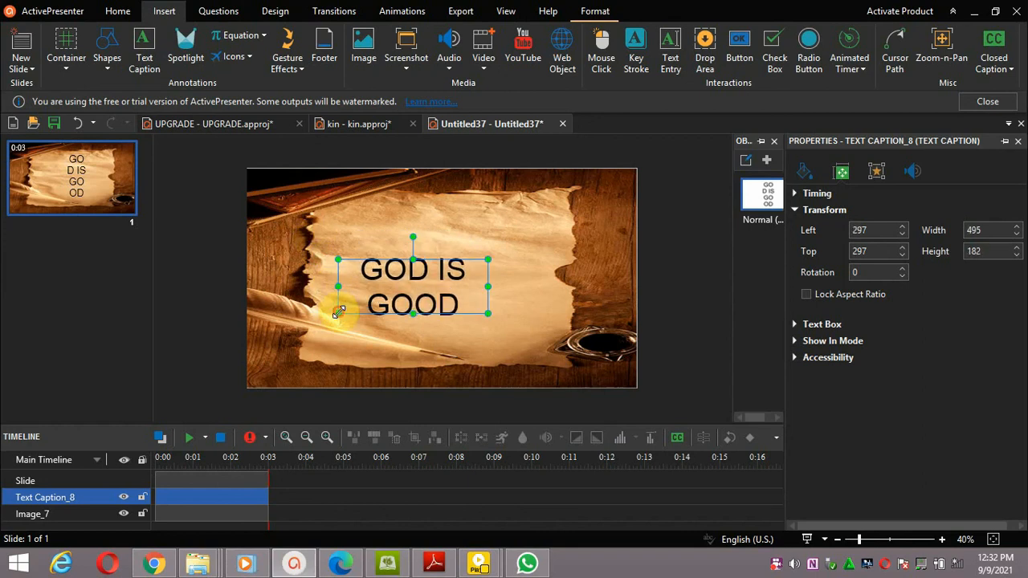
drag(484, 287, 554, 219)
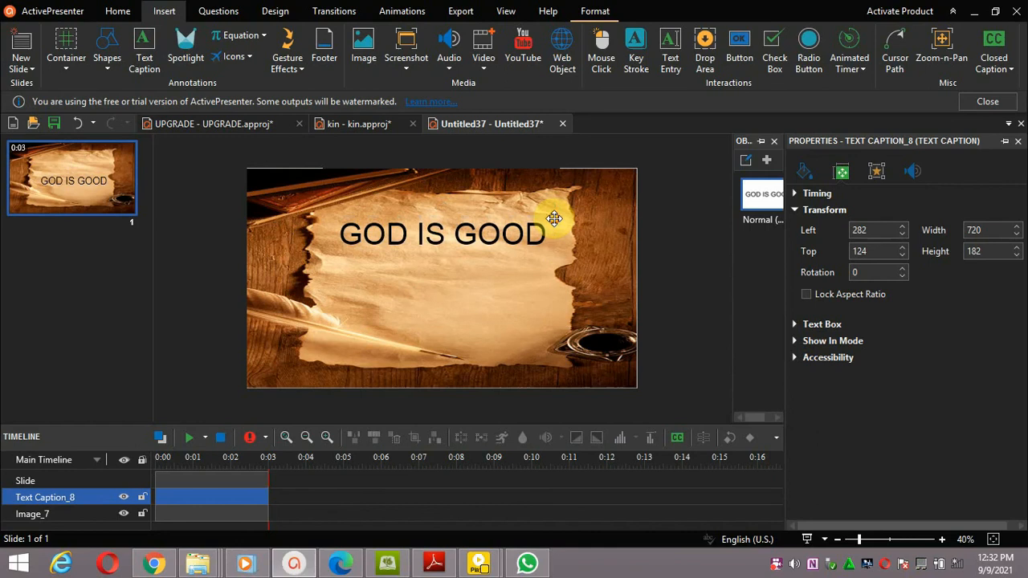
Give the GOD IS GOOD caption a solid black outline with a width of 8.
click(515, 240)
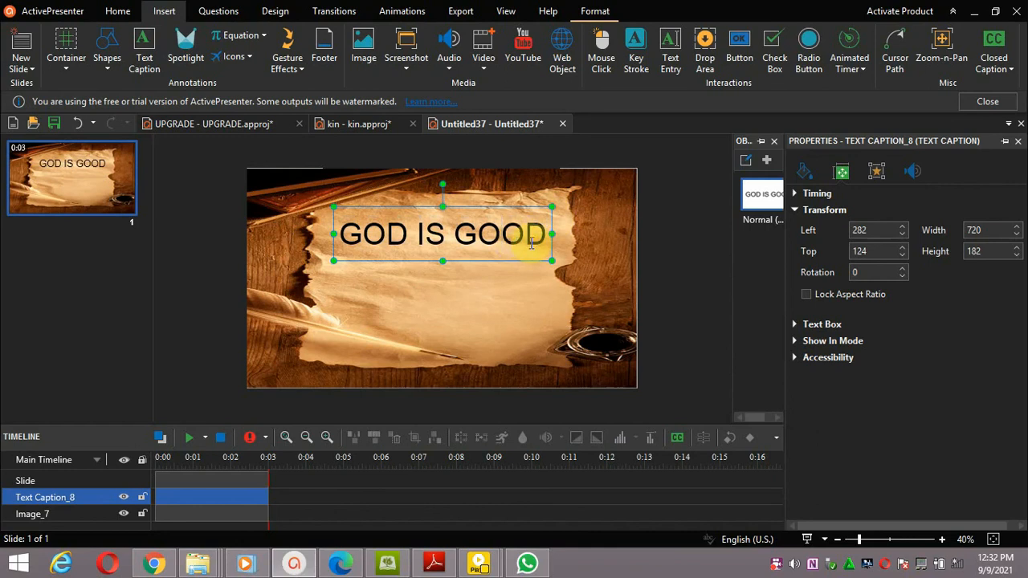
click(805, 174)
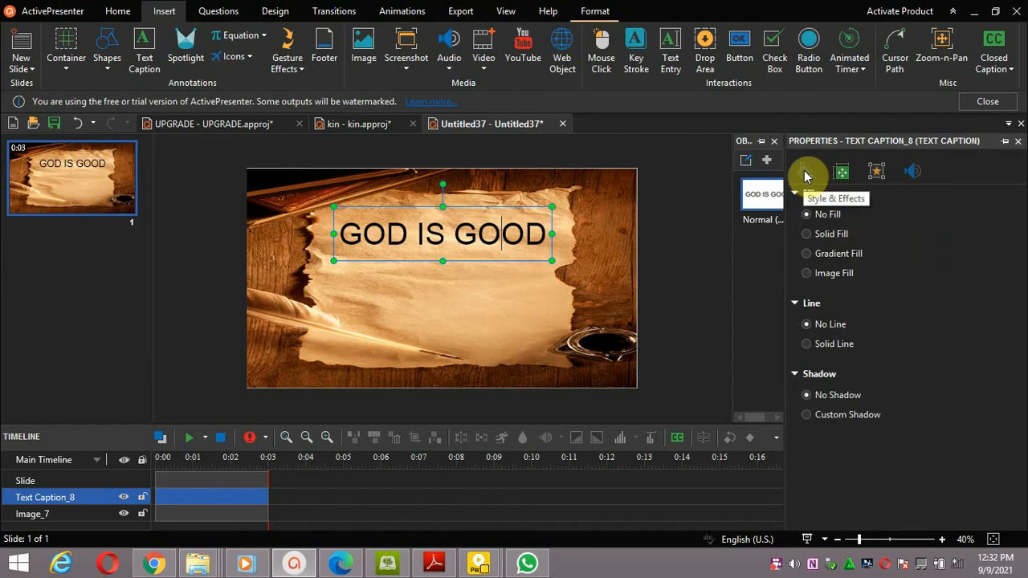
click(811, 345)
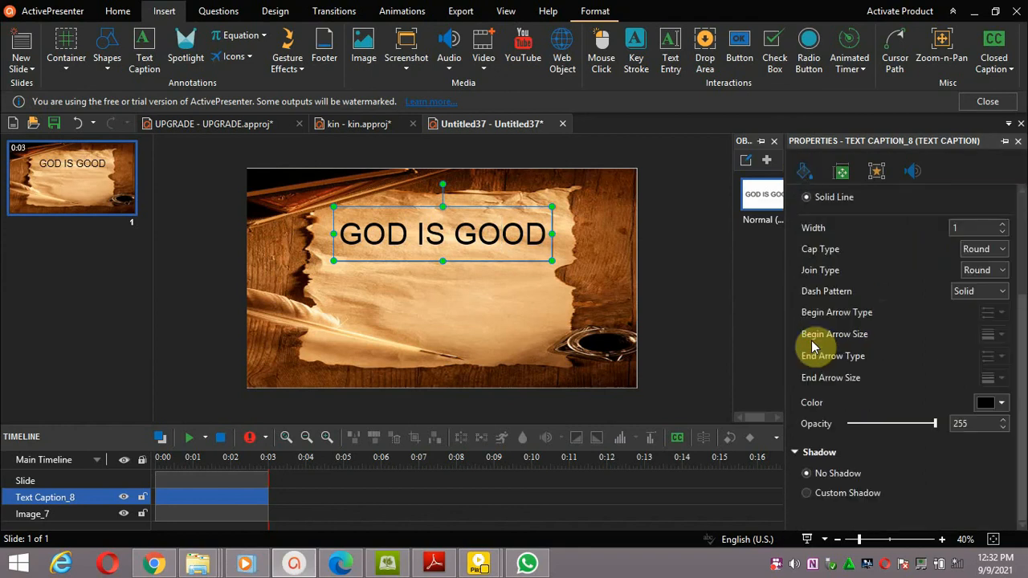
click(1001, 225)
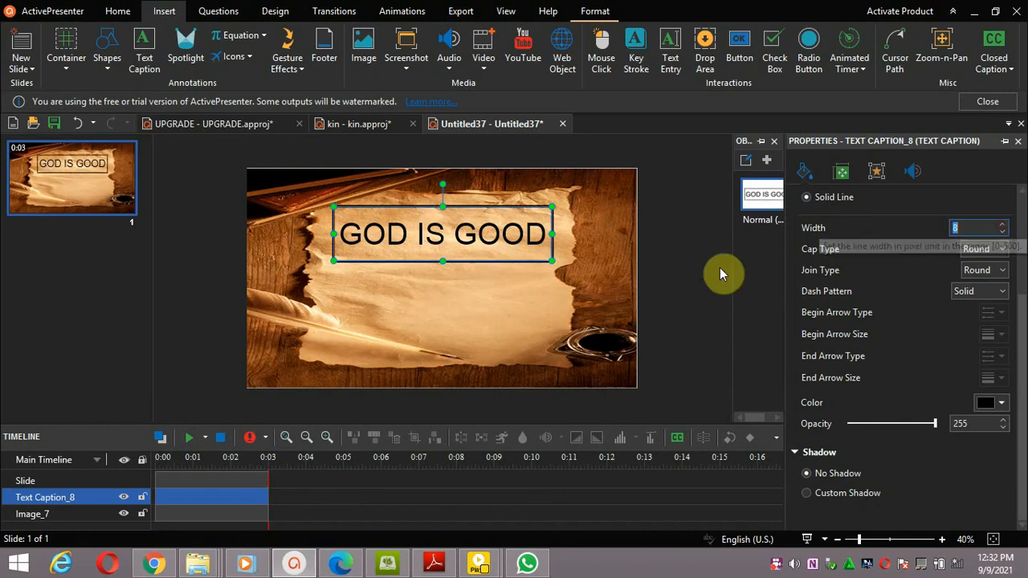
click(608, 281)
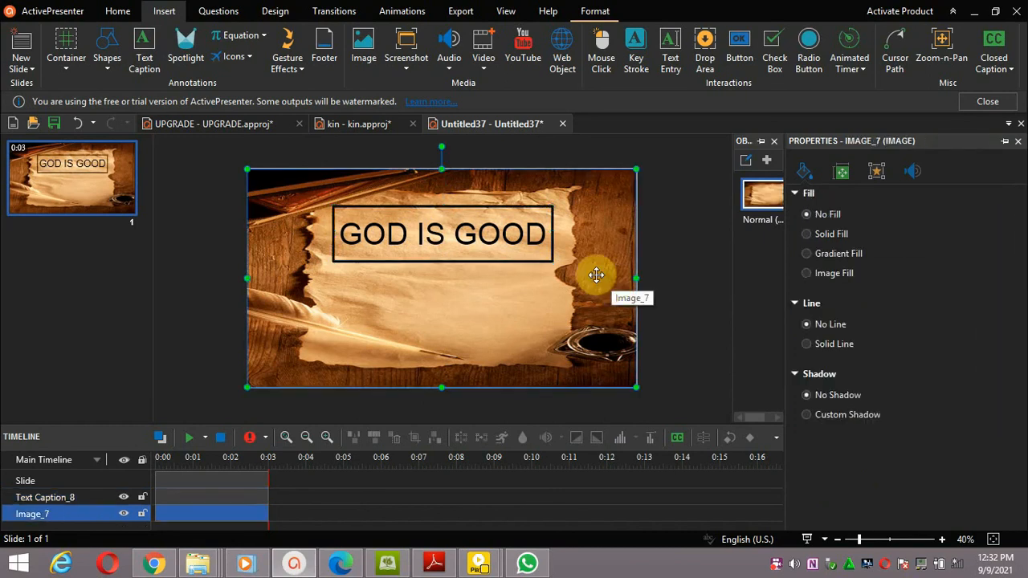
Color the word GOOD in the caption red.
click(510, 245)
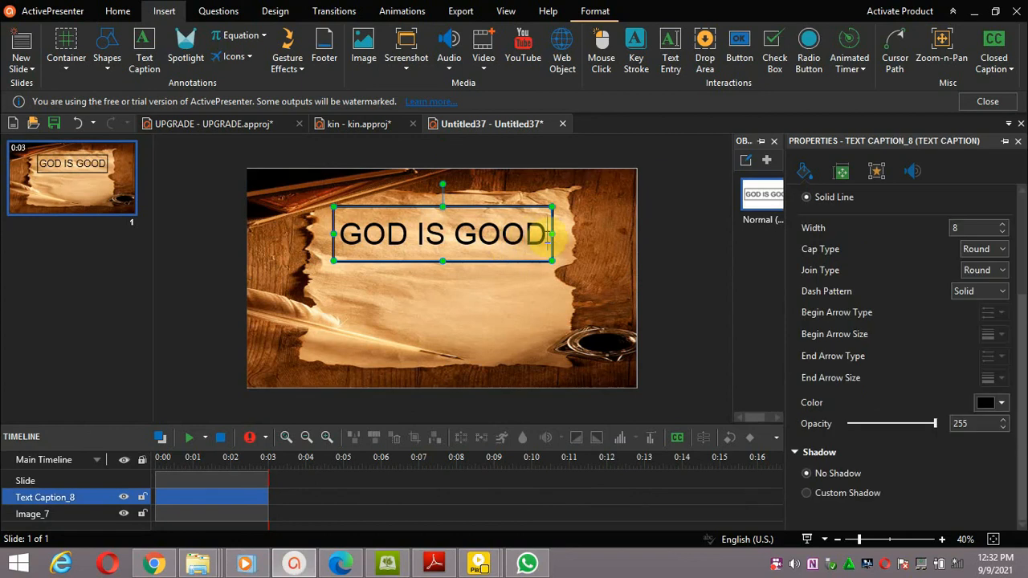
drag(547, 234, 460, 239)
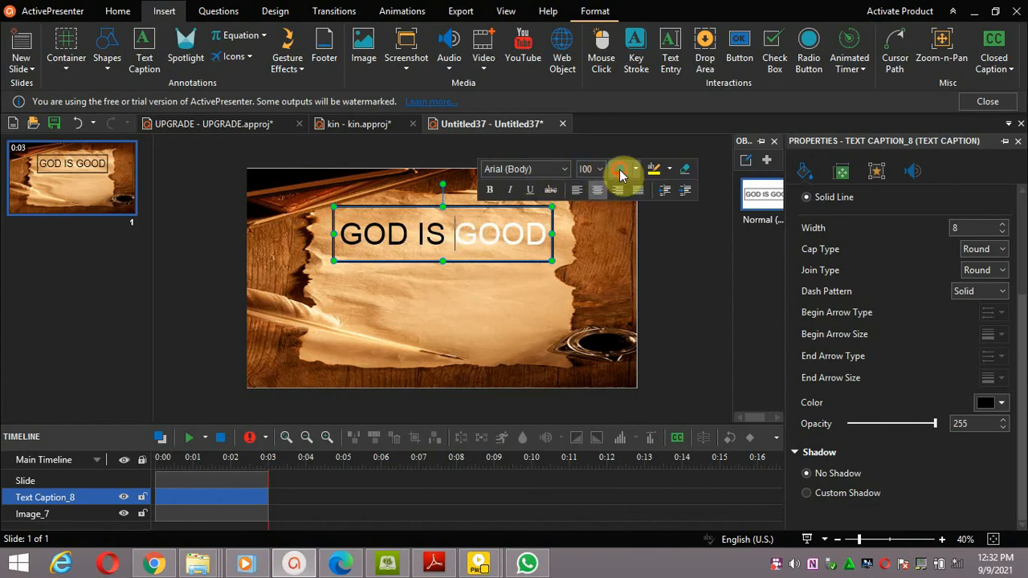
click(619, 172)
click(537, 277)
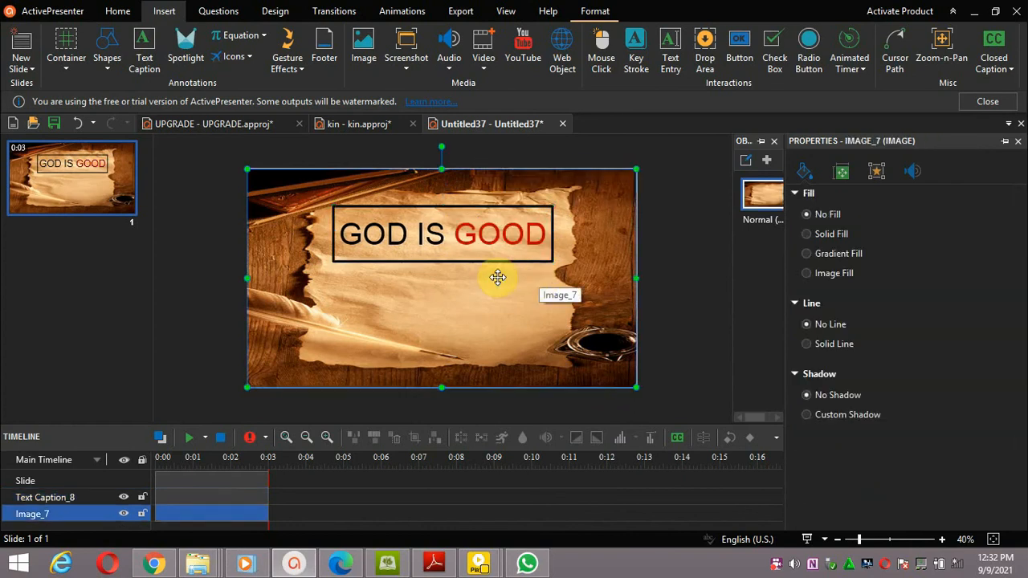
Apply a custom shadow to the GOD IS GOOD caption.
click(478, 223)
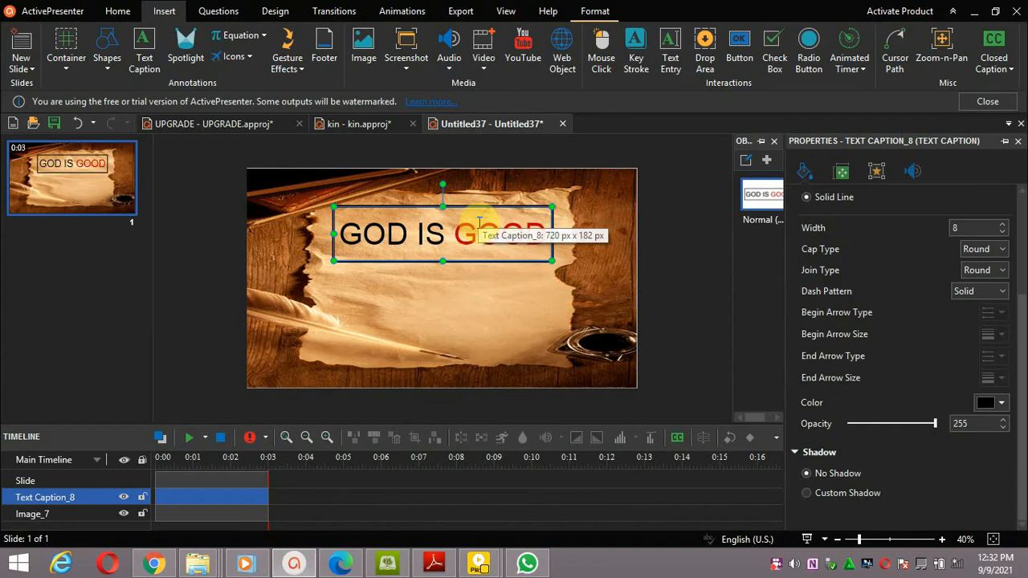
click(478, 223)
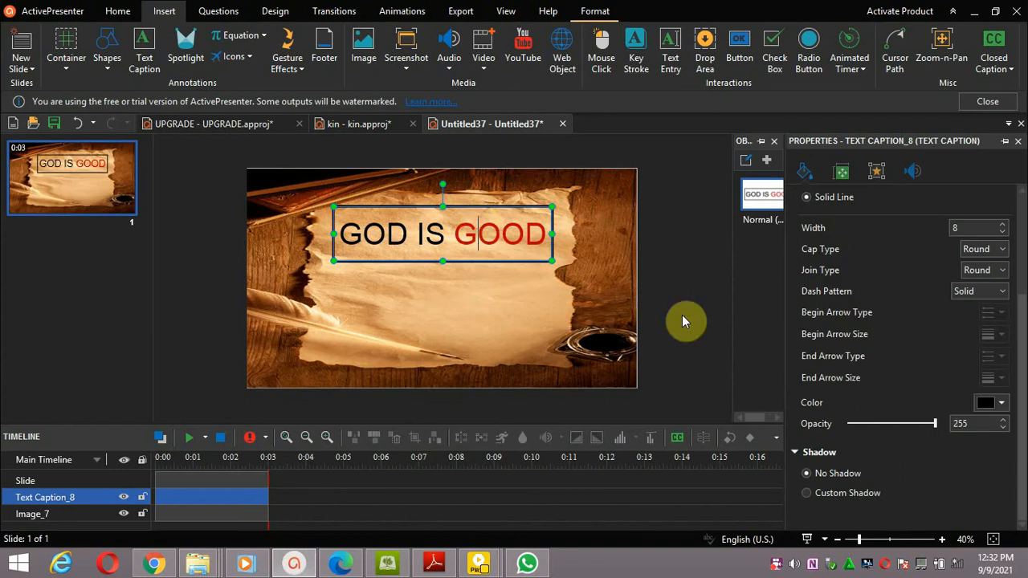
double_click(501, 230)
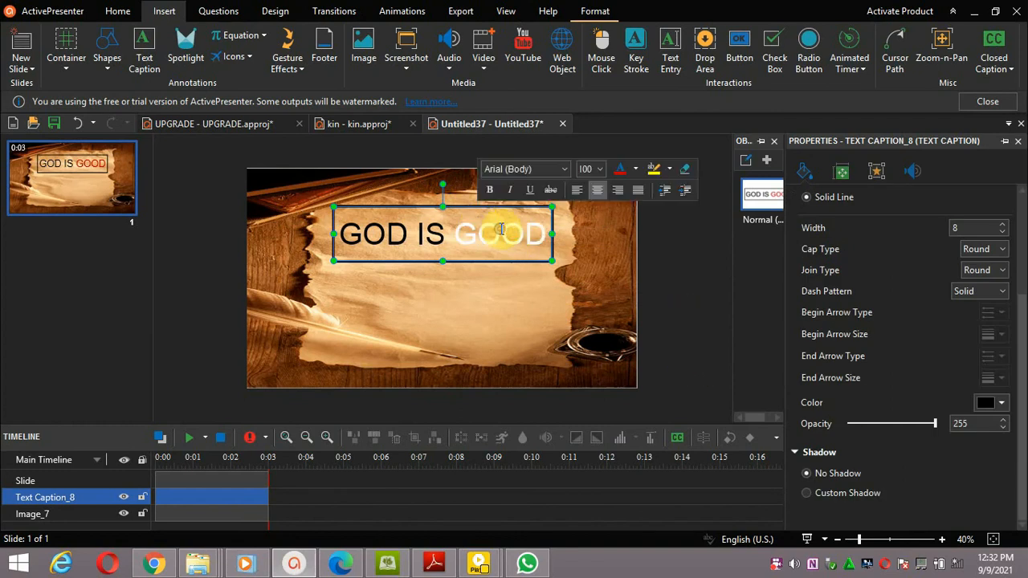
click(808, 492)
click(584, 299)
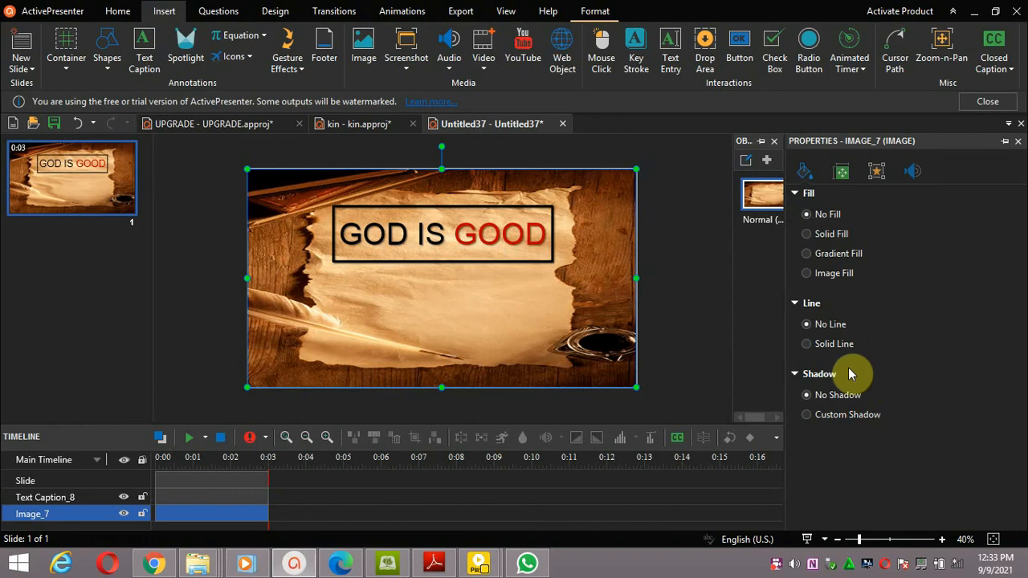
Fill the GOD IS GOOD caption's box with a gradient.
click(491, 234)
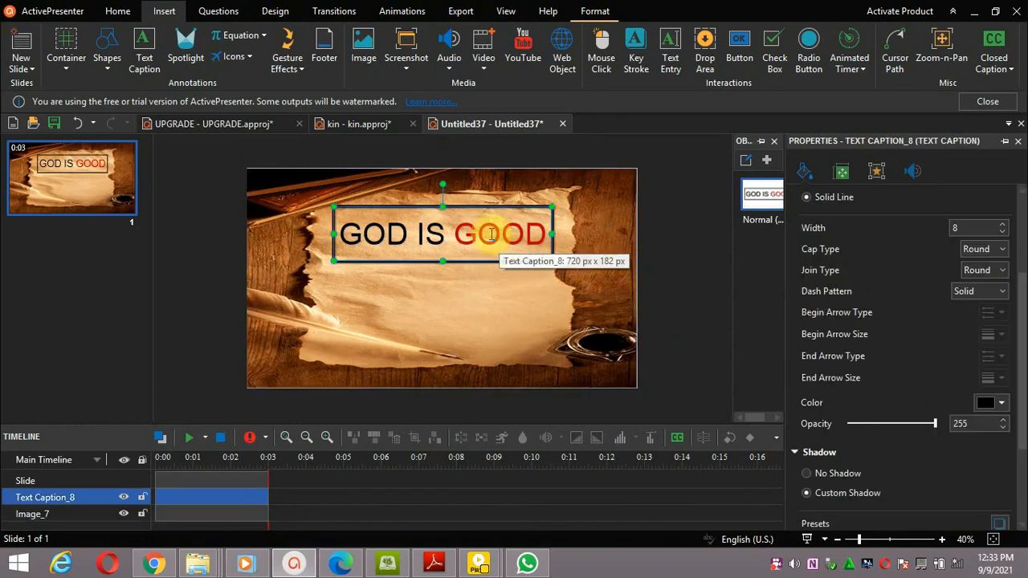
click(799, 173)
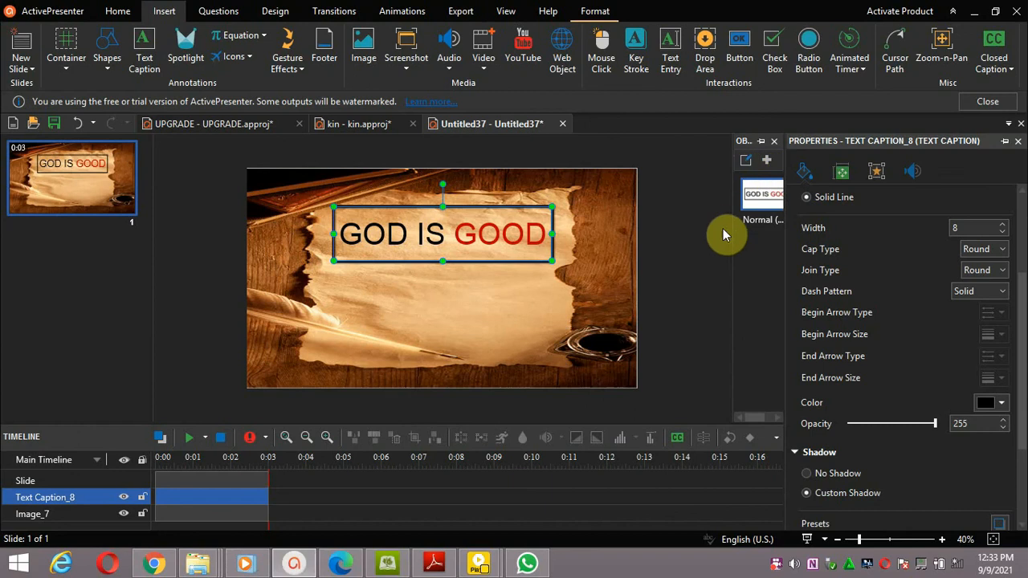
double_click(509, 231)
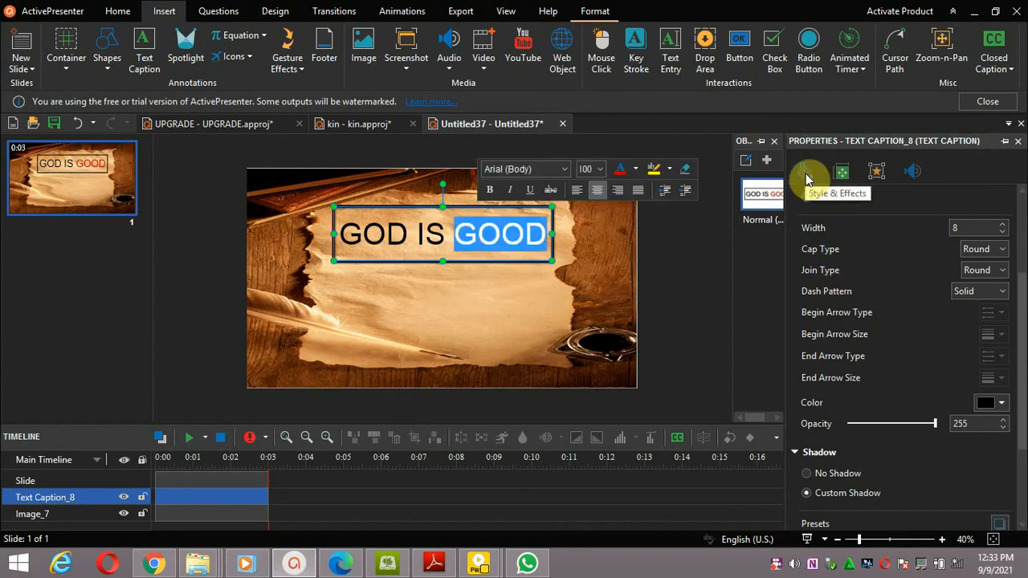
click(1021, 193)
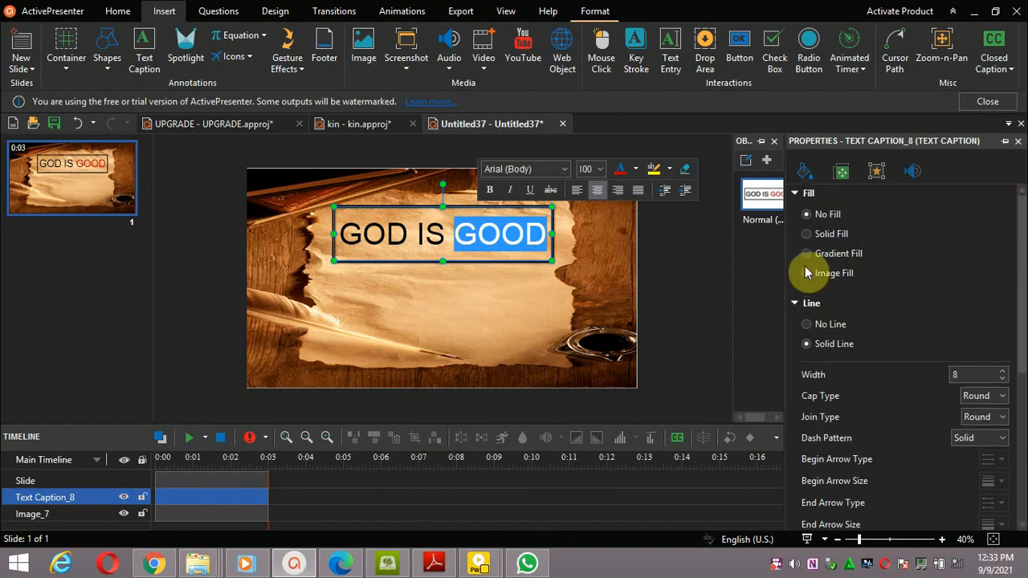
click(806, 243)
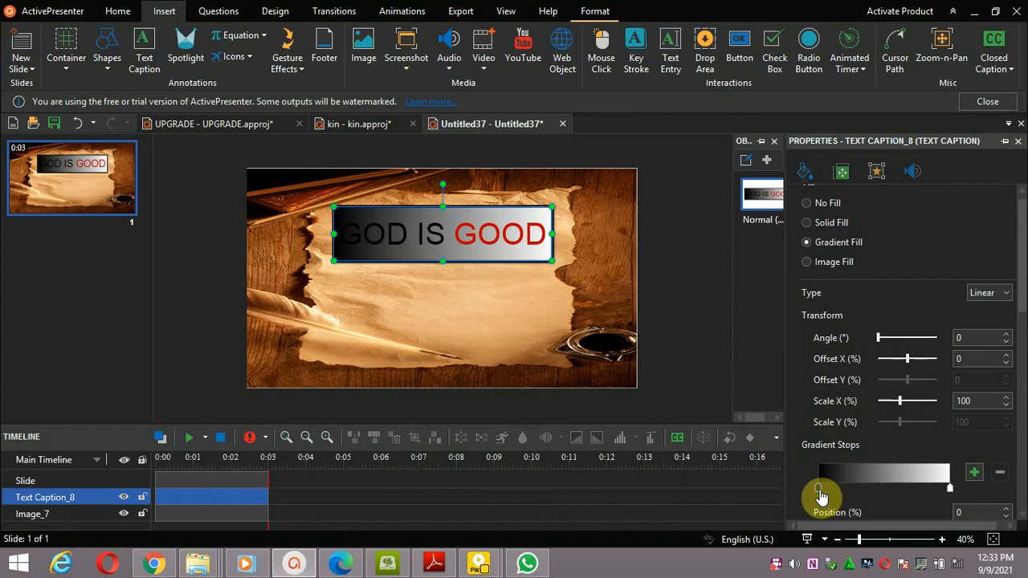
Change the color of the caption gradient's first stop, at position 0%, to the standard yellow.
mouse_move(819, 488)
mouse_down()
mouse_move(872, 484)
mouse_move(814, 486)
mouse_up()
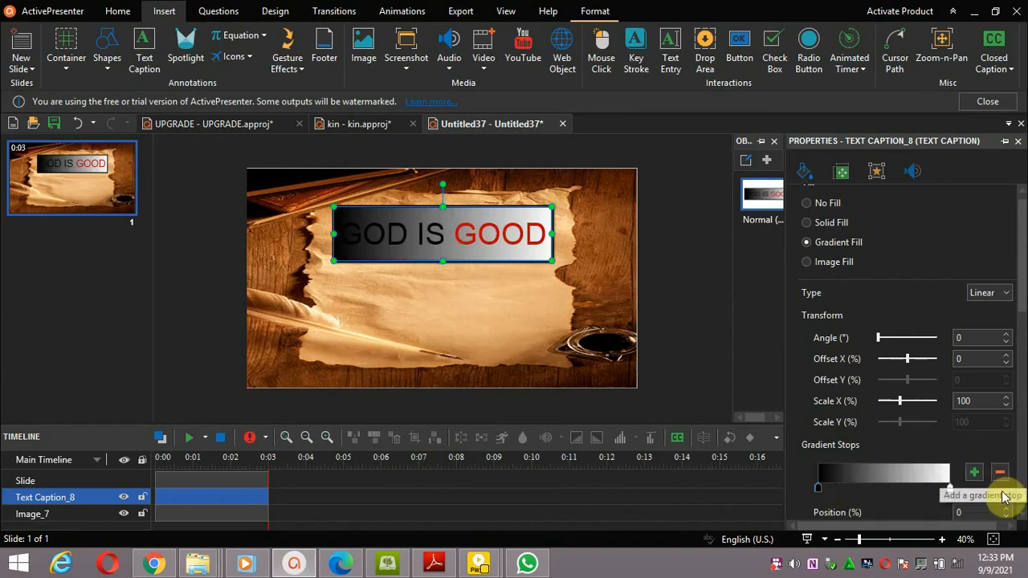
scroll(1007, 506, down, 3)
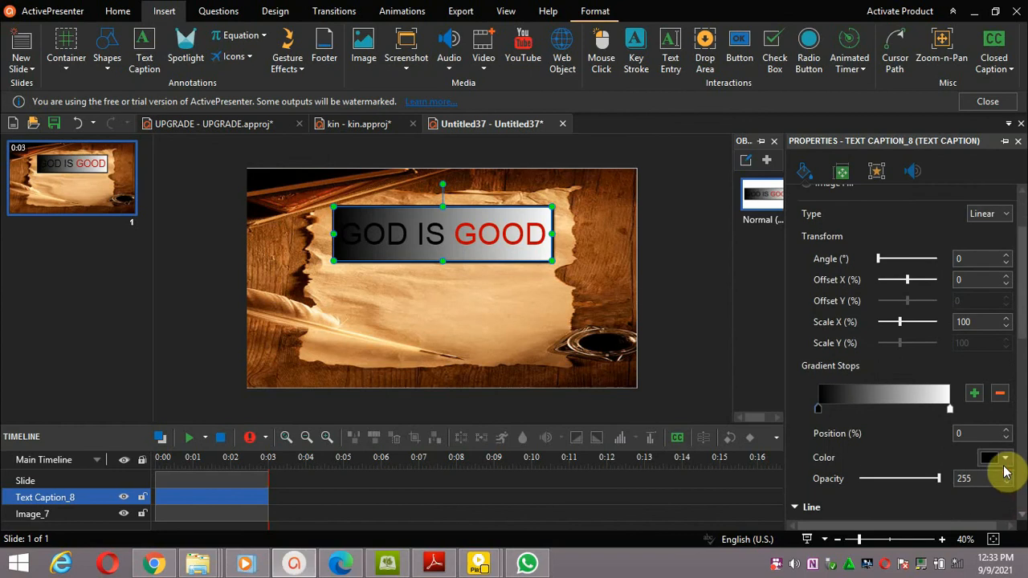
click(1004, 457)
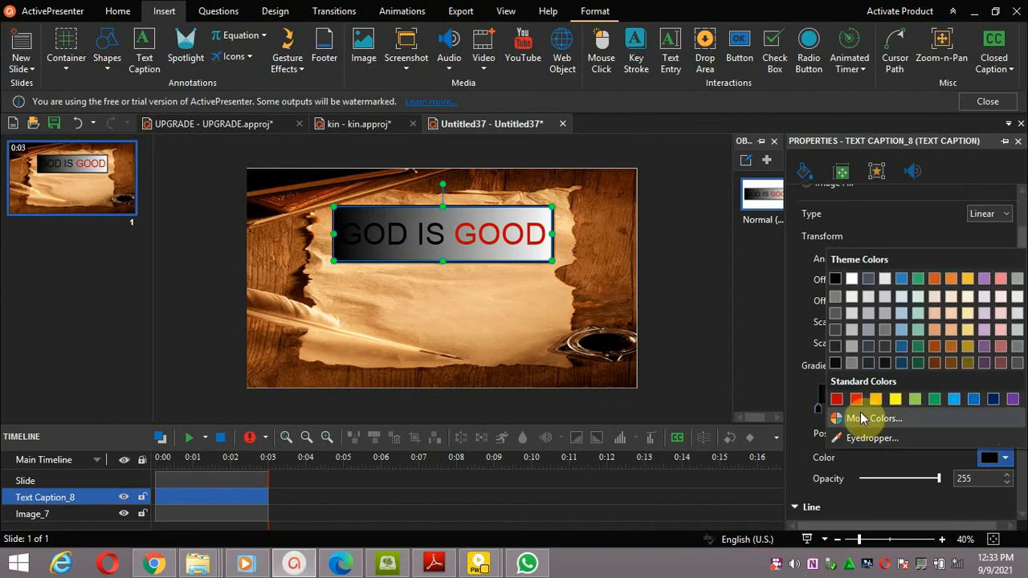
click(875, 399)
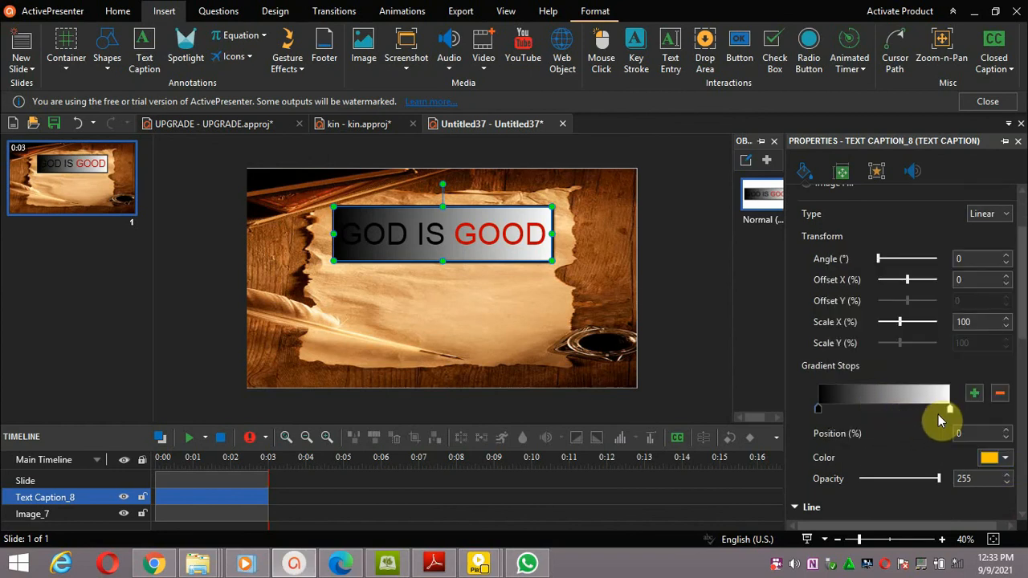
click(998, 458)
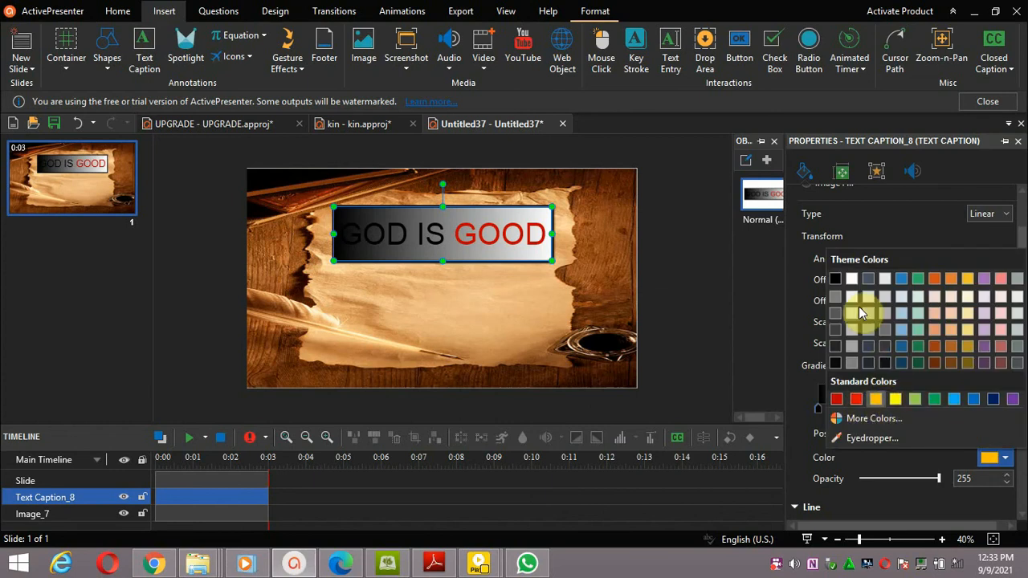
click(894, 399)
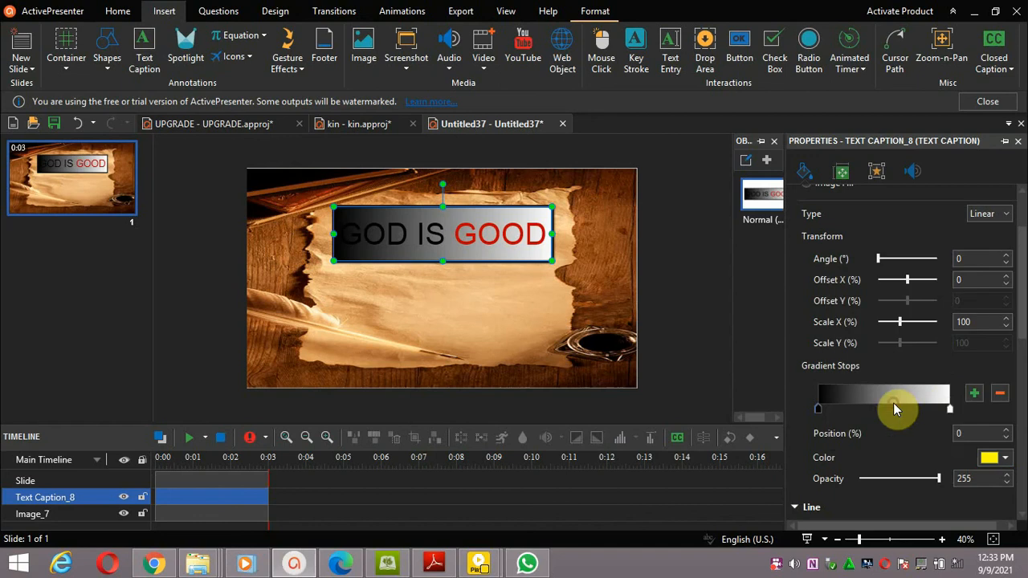
Move the caption gradient's white stop to position 66% and the yellow stop to 76%.
drag(949, 415, 905, 416)
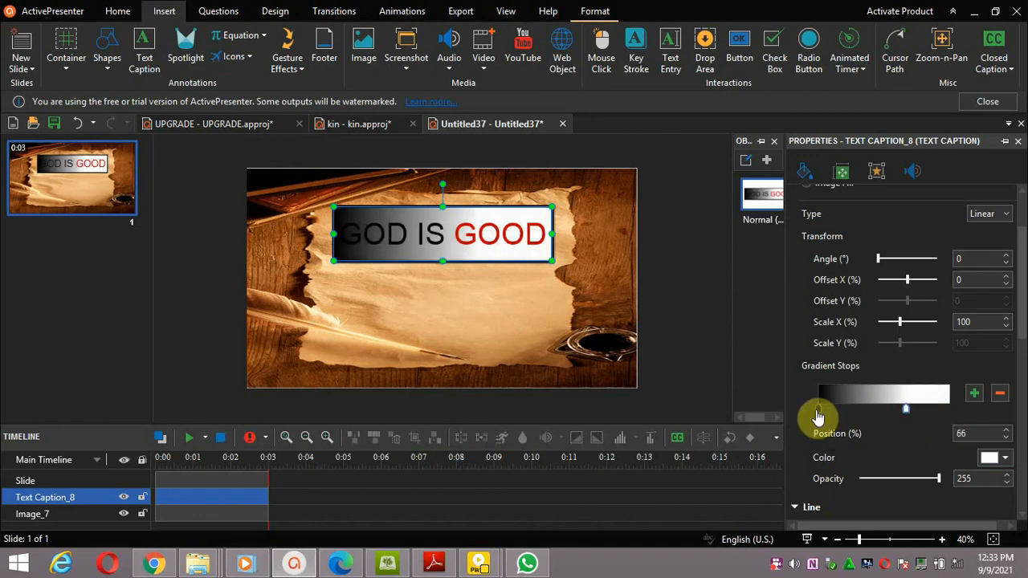
drag(818, 416, 918, 410)
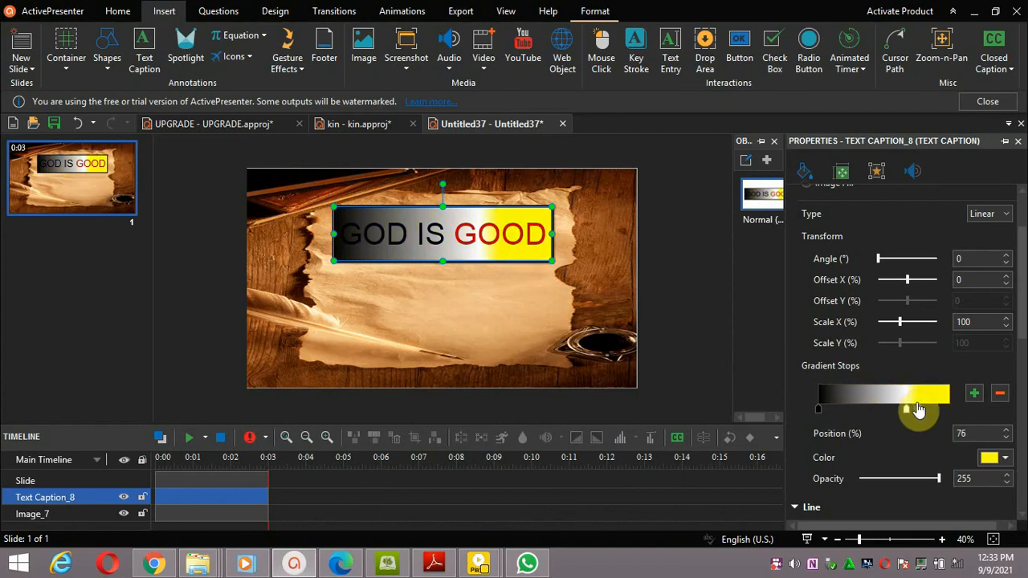
click(620, 308)
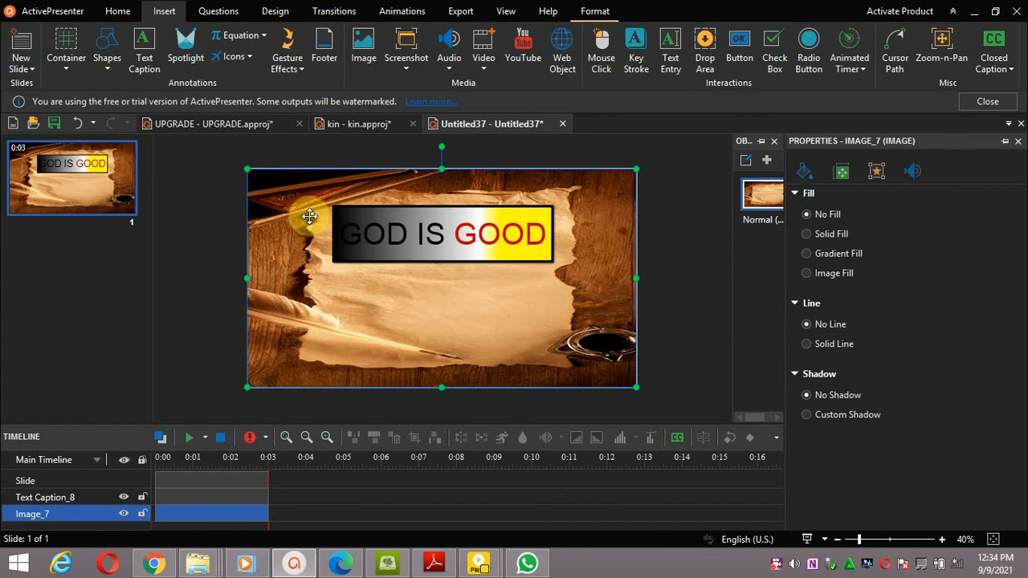
Set up an image export of the slide with PNG format, 100% size and High optimization level.
click(477, 14)
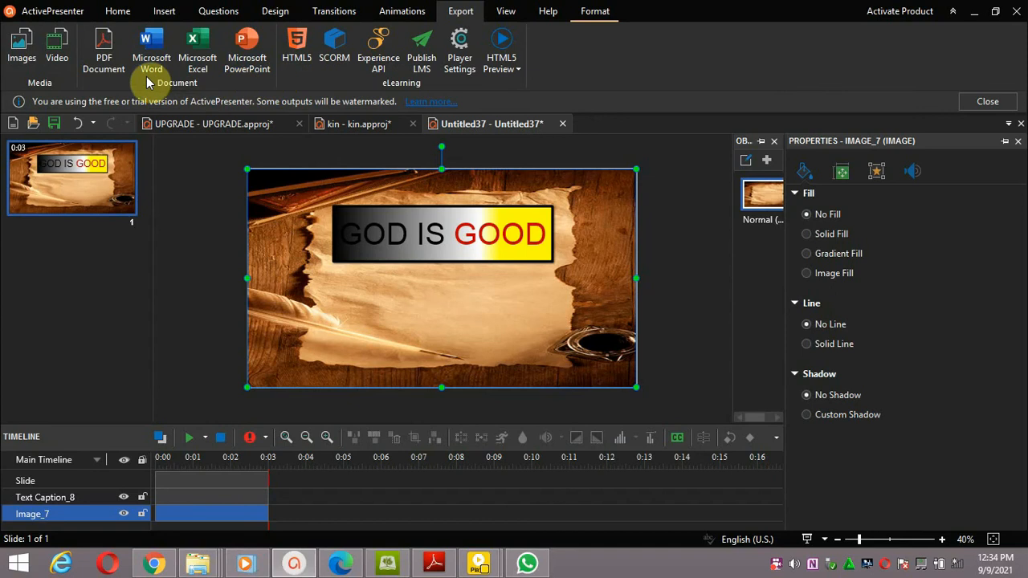
click(17, 61)
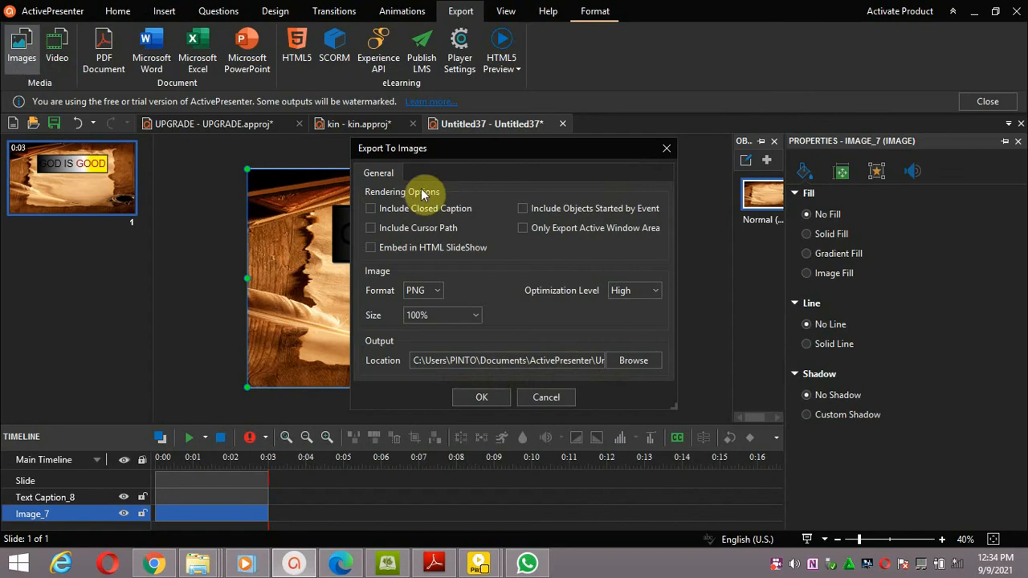
click(436, 292)
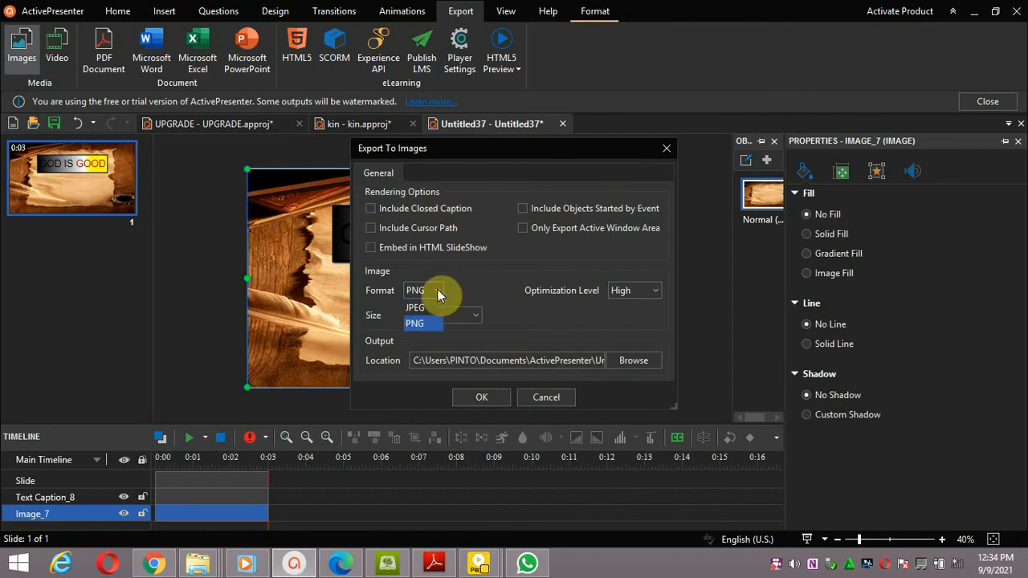
click(535, 322)
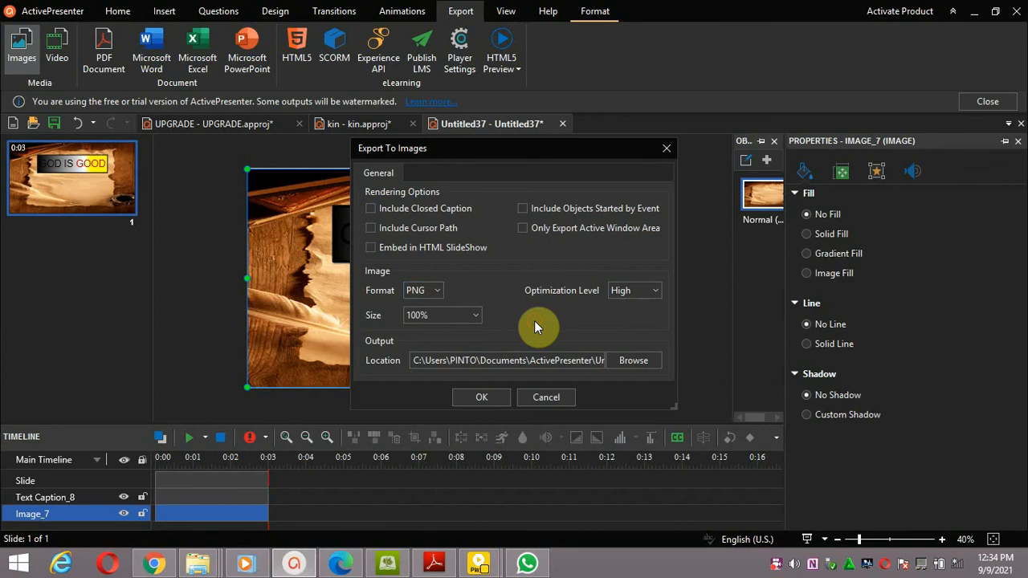
click(475, 315)
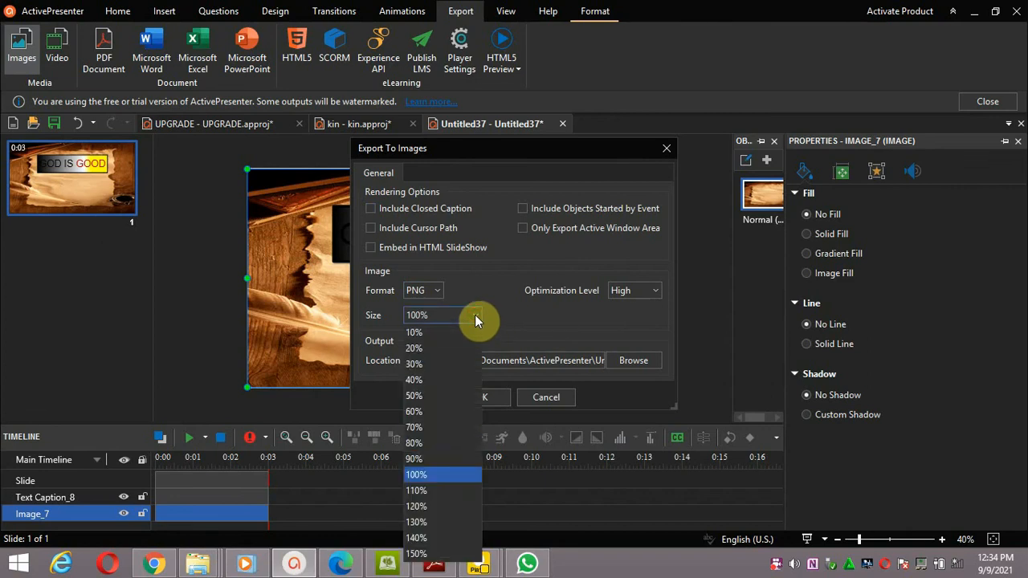
click(528, 318)
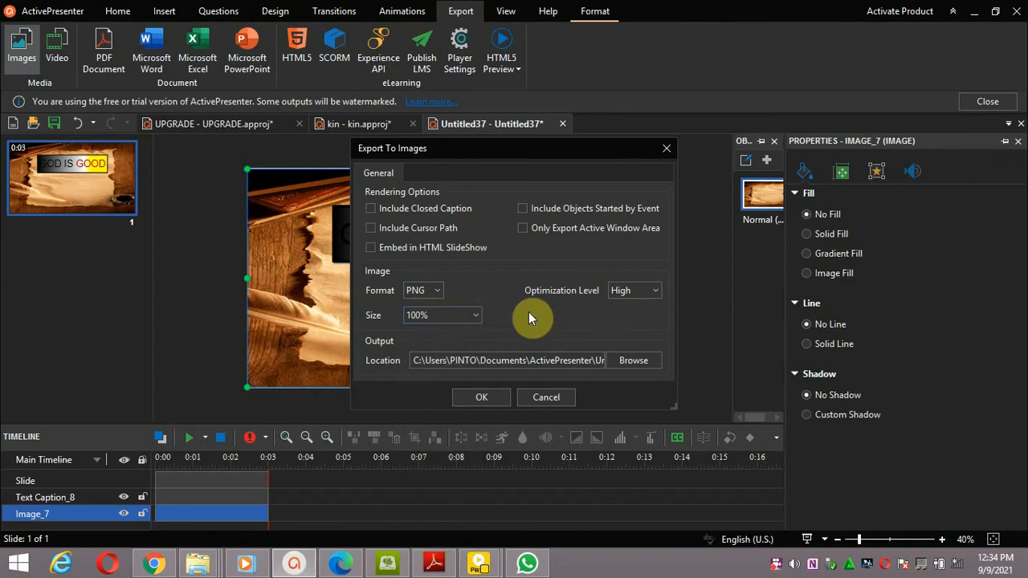
click(654, 293)
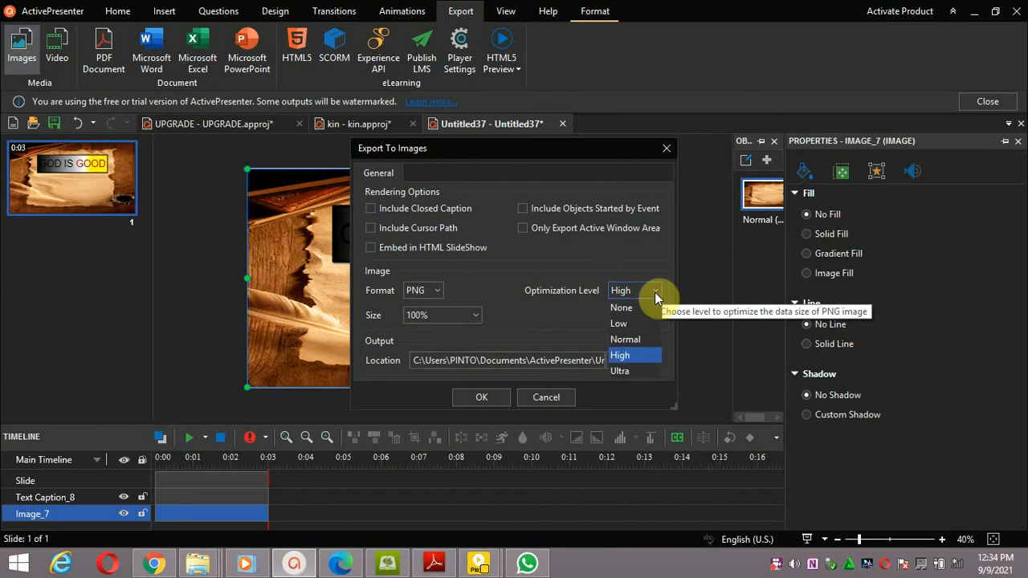
click(471, 275)
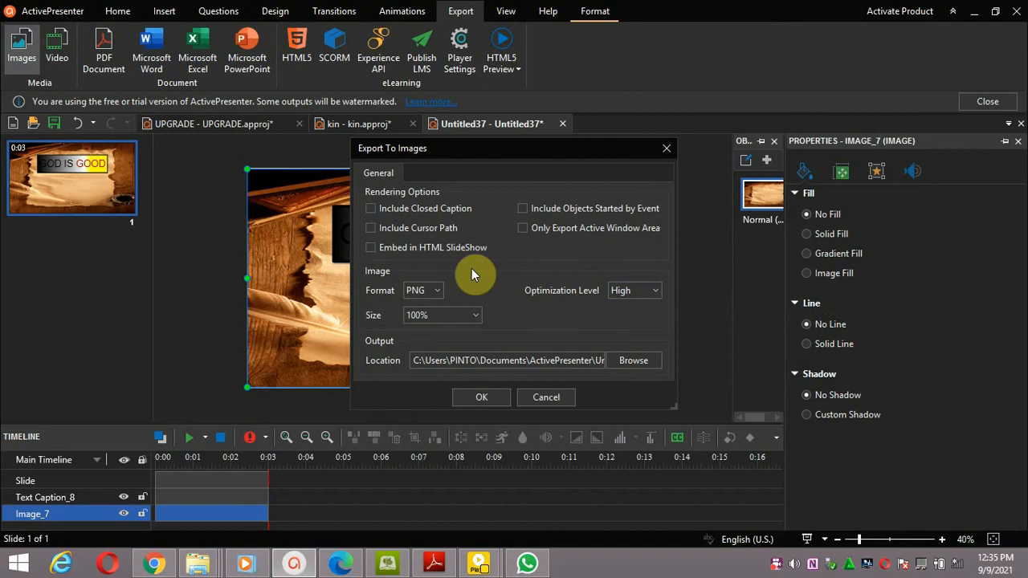
Set the output location to the MY PROJECTS folder on the Desktop and export the slide image.
click(644, 361)
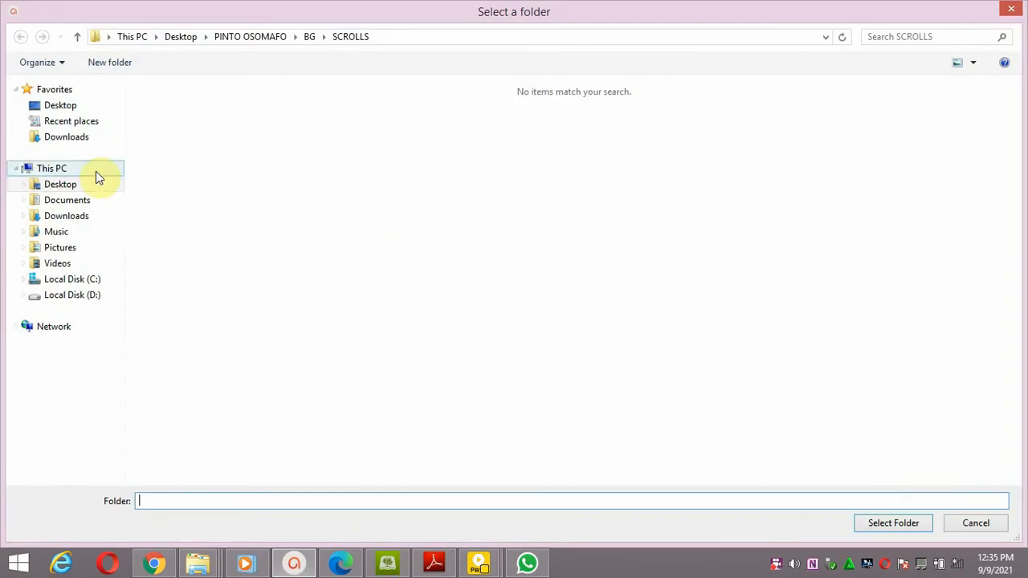
click(81, 189)
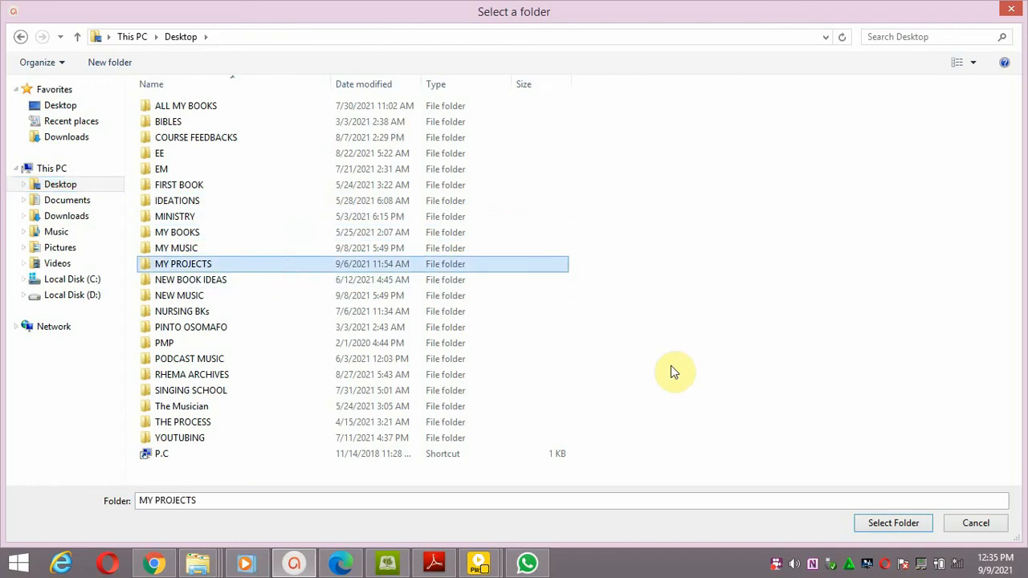
click(893, 523)
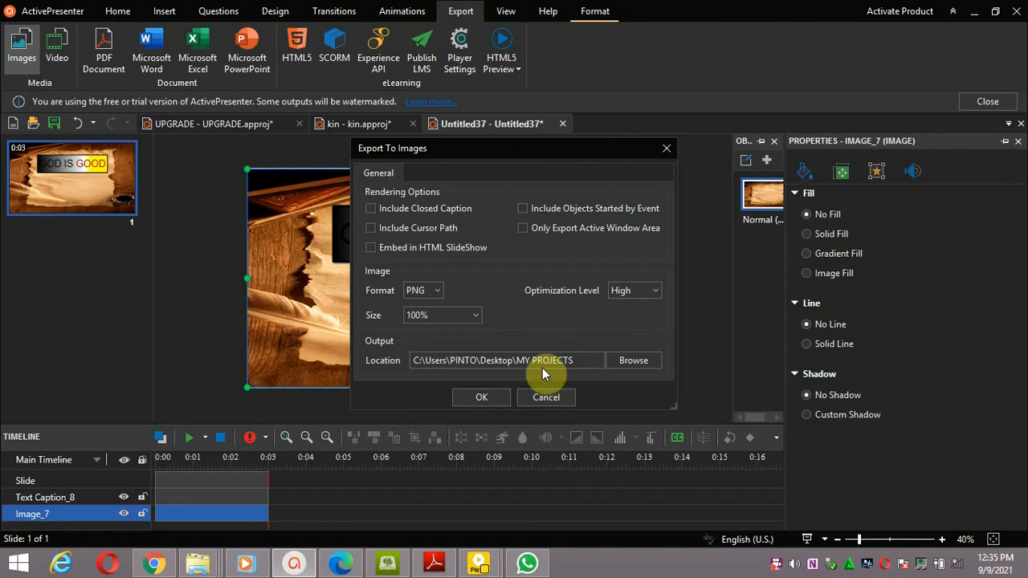
click(485, 397)
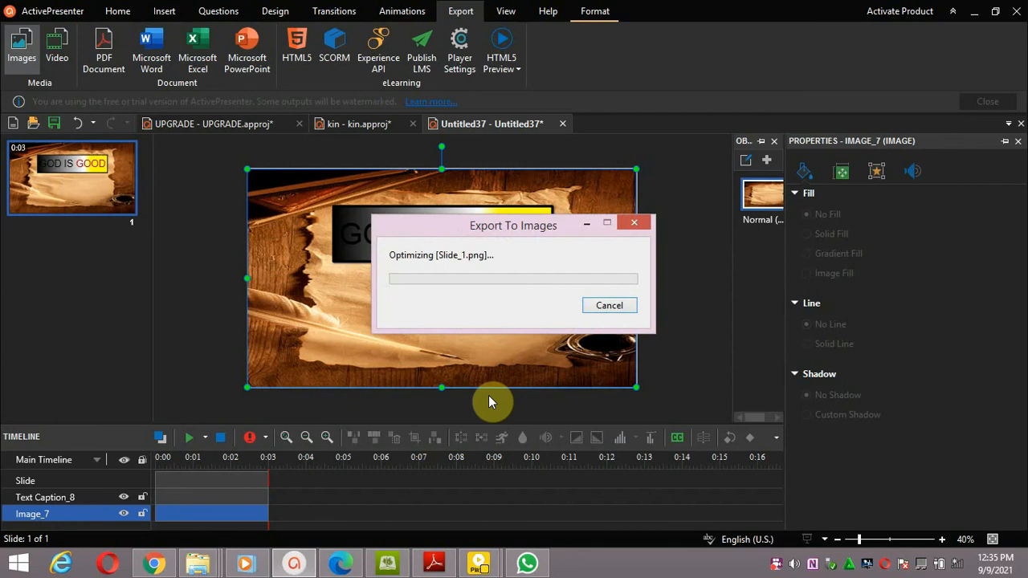
click(488, 395)
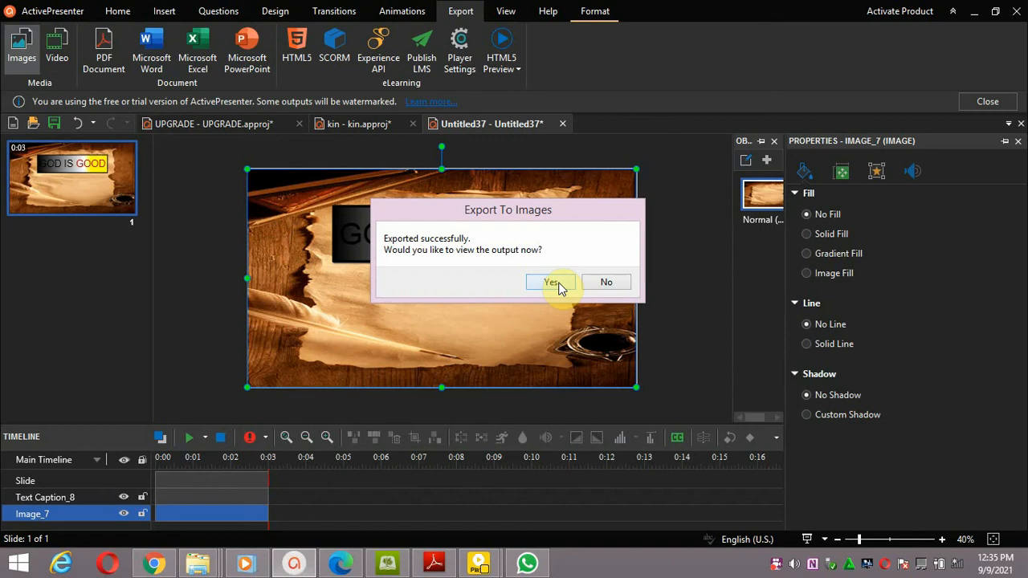
Open the export's output folder and view the exported Slide_1 image in the photo viewer.
click(554, 283)
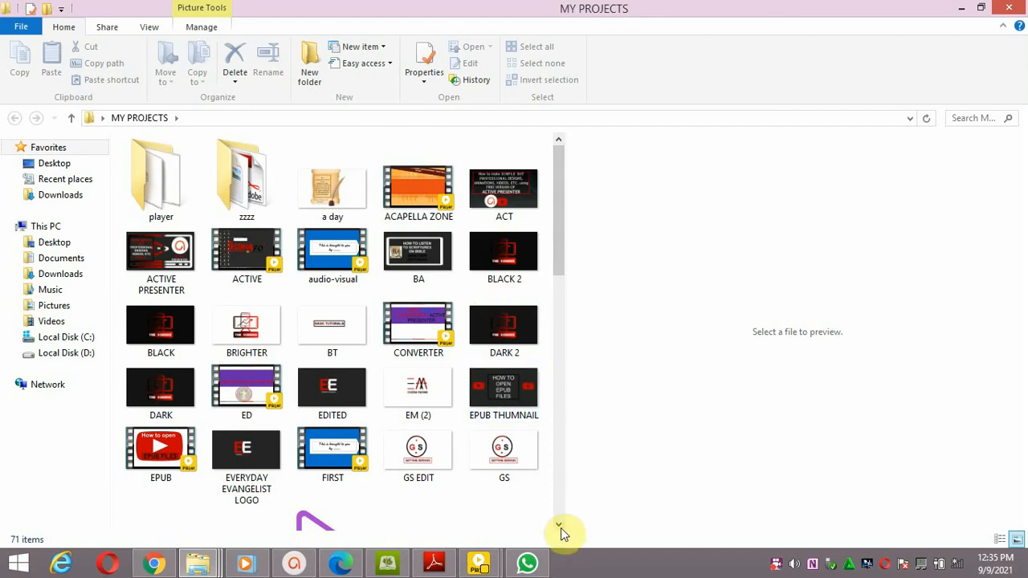
drag(560, 528, 559, 528)
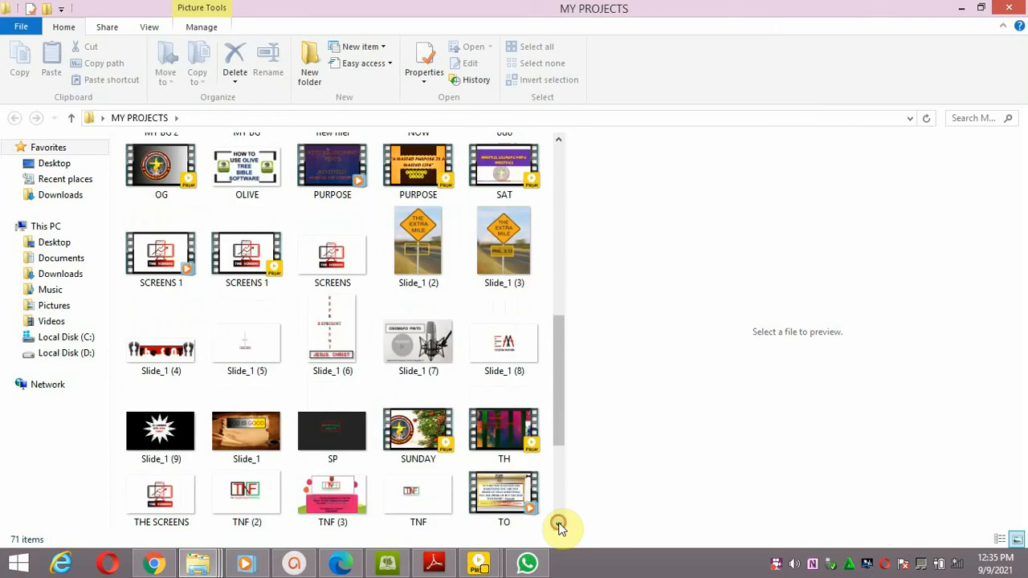
click(239, 454)
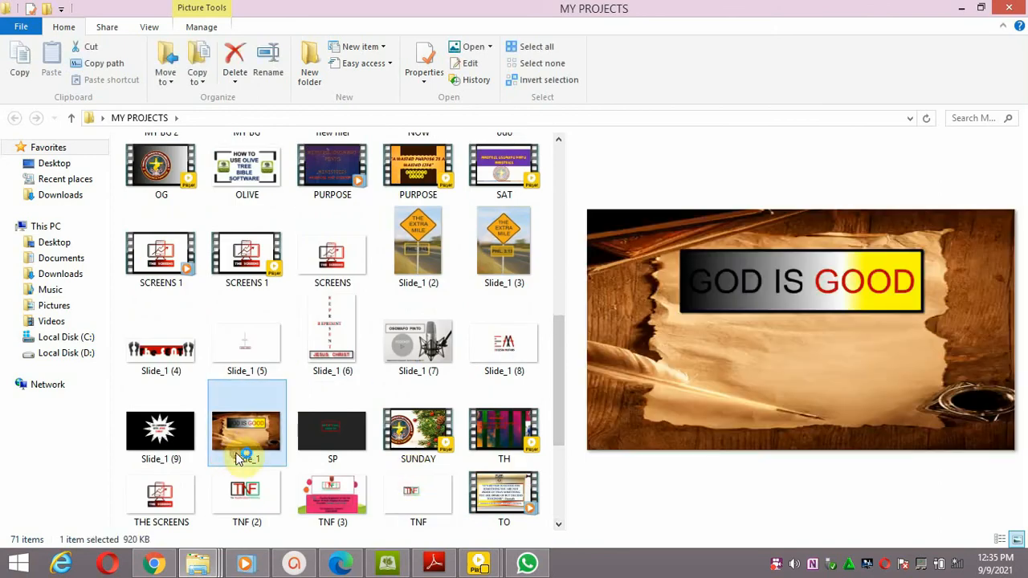
double_click(237, 459)
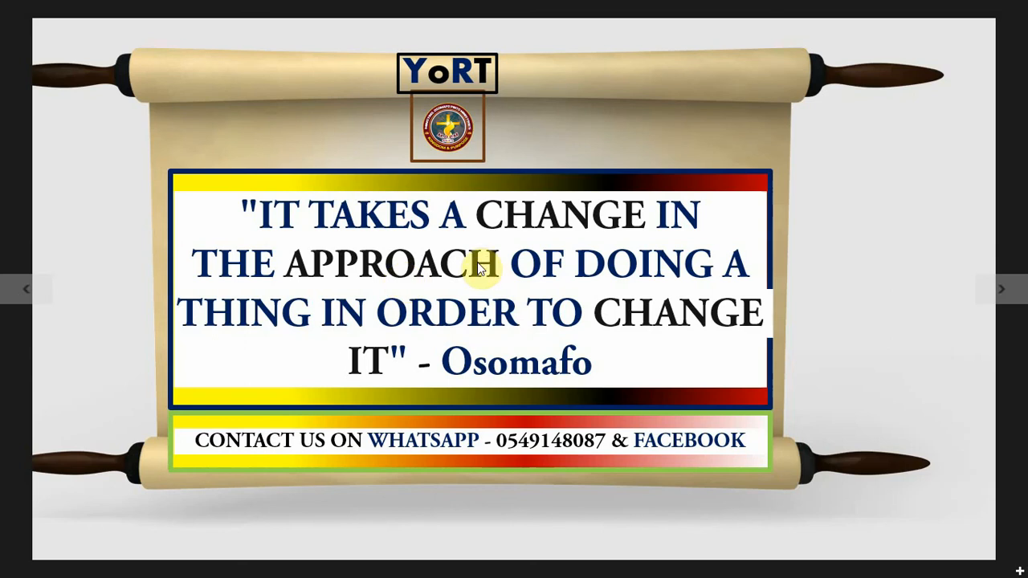
key(super)
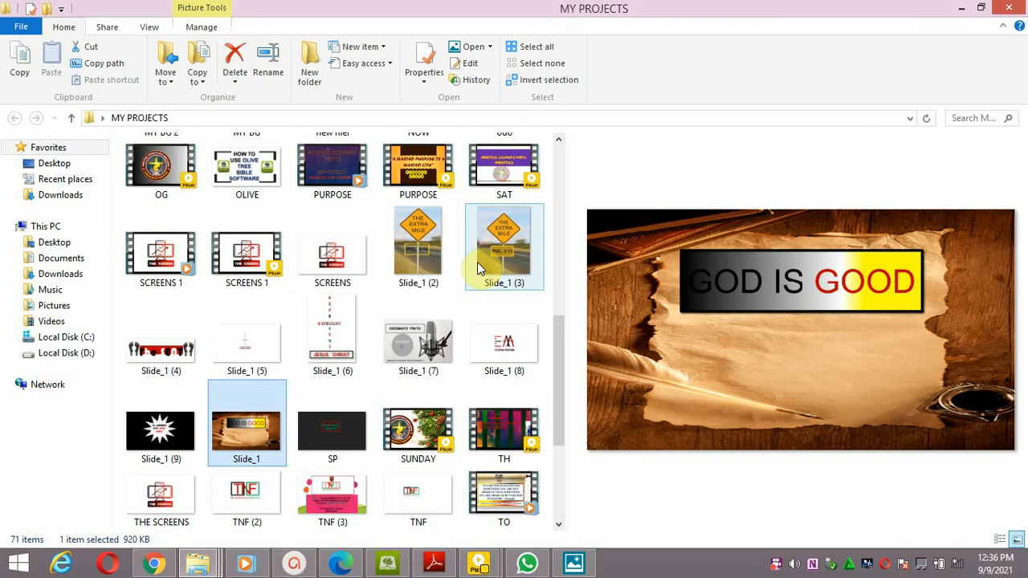
double_click(235, 459)
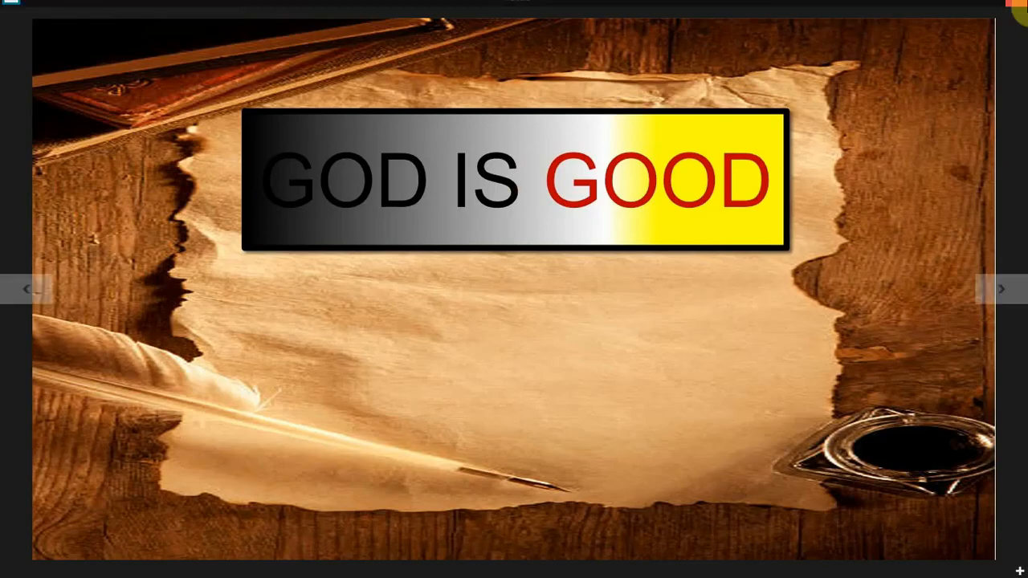
click(1018, 8)
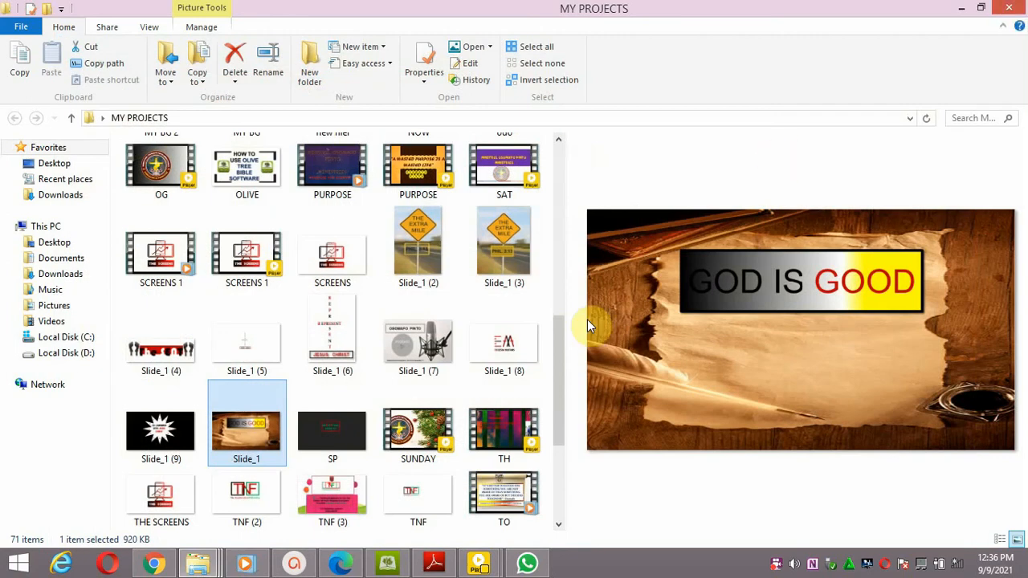
Preview the SCREENS 1 video and the Slide_1 (7) image from the MY PROJECTS folder.
double_click(168, 268)
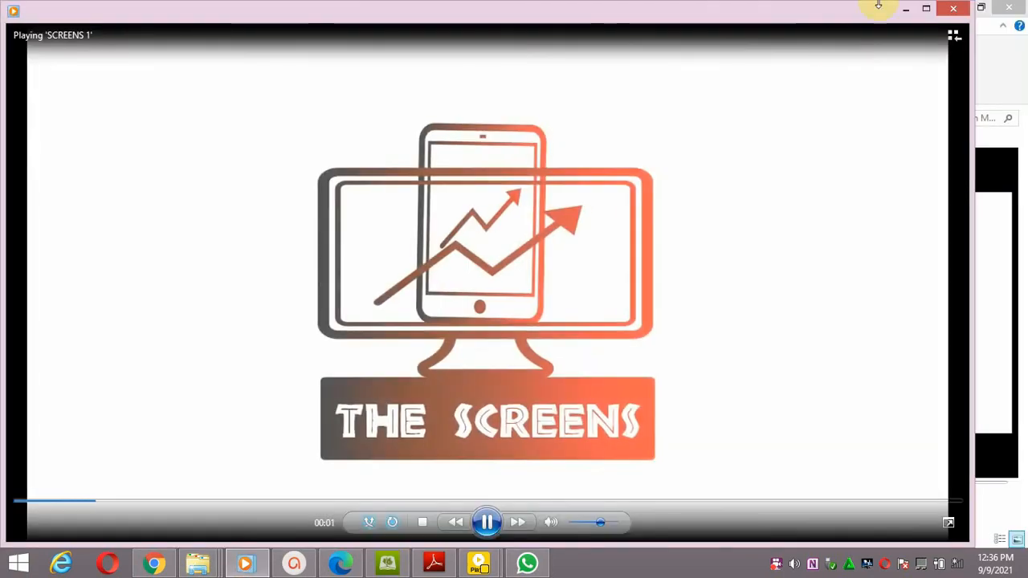
click(948, 10)
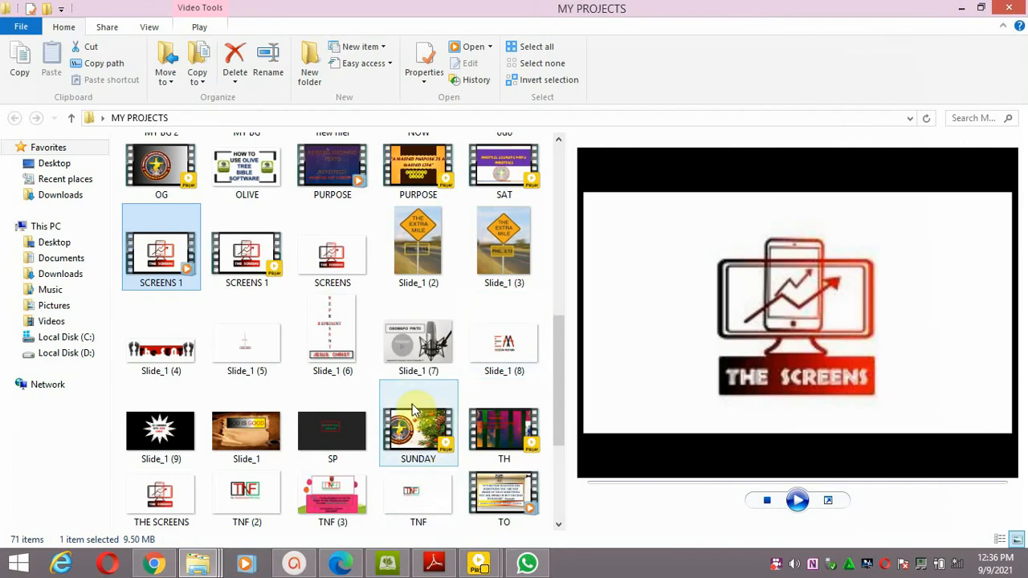
double_click(424, 365)
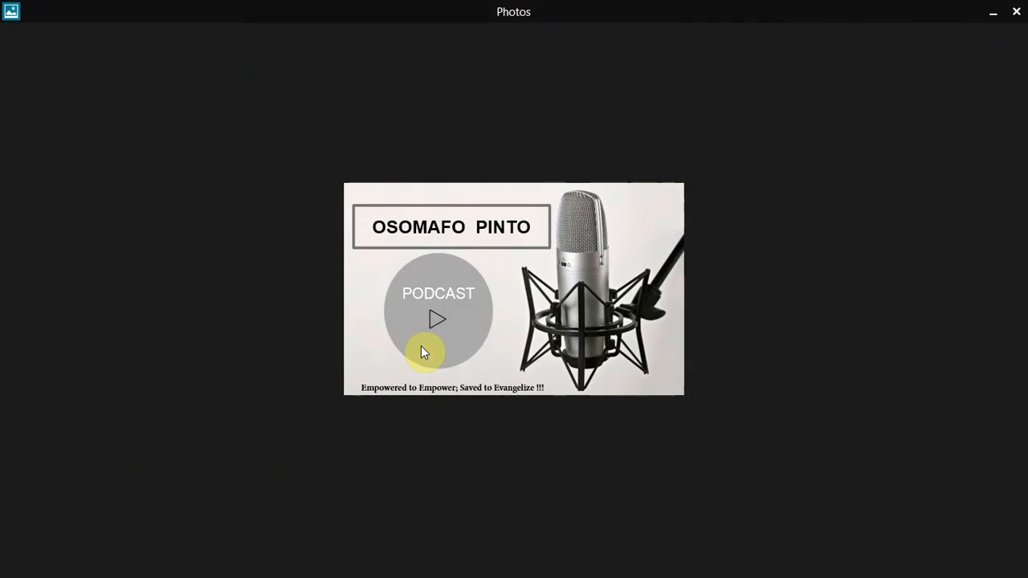
click(1016, 12)
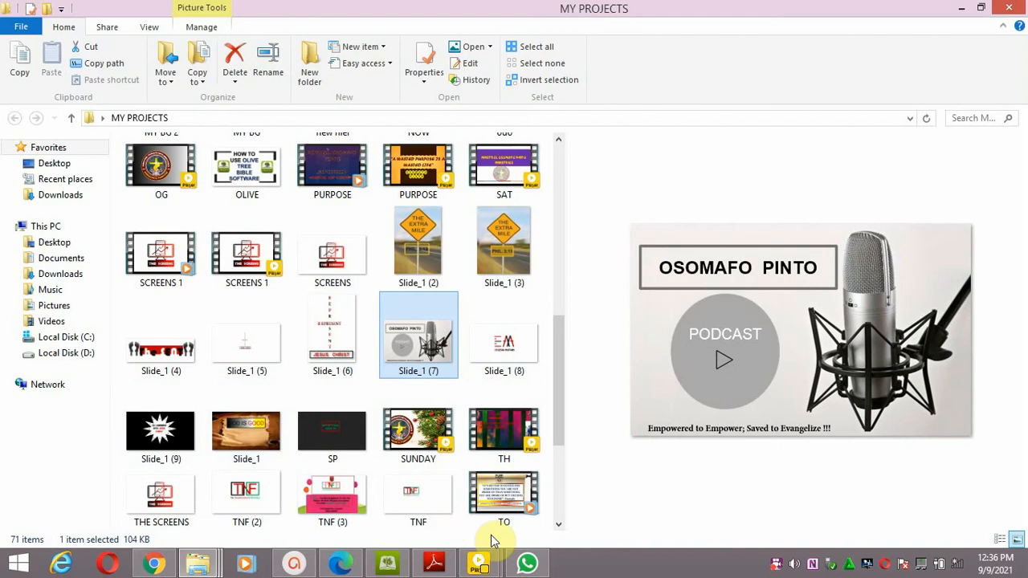
Play the TO video from the MY PROJECTS folder and return to ActivePresenter.
click(560, 530)
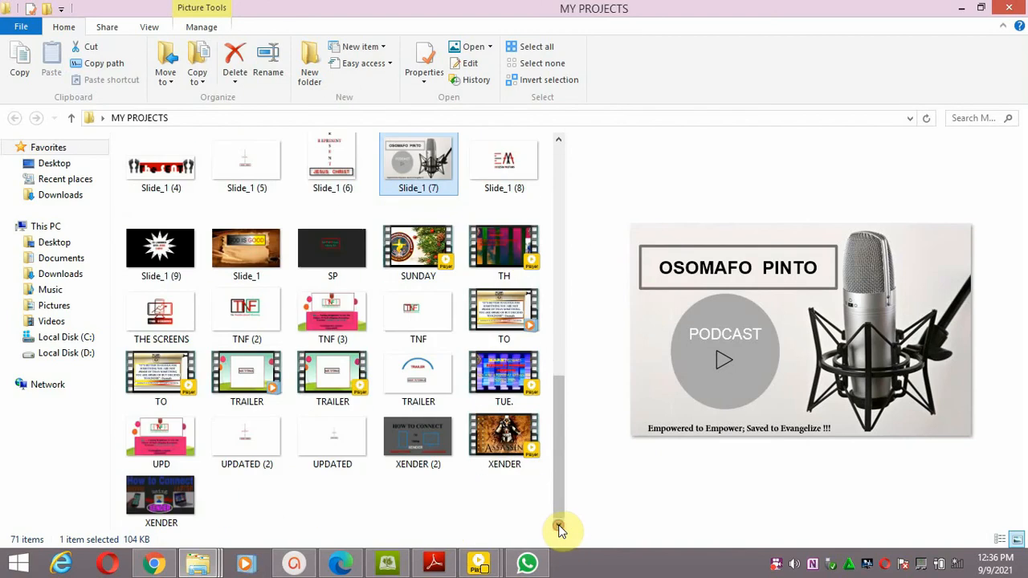
click(161, 384)
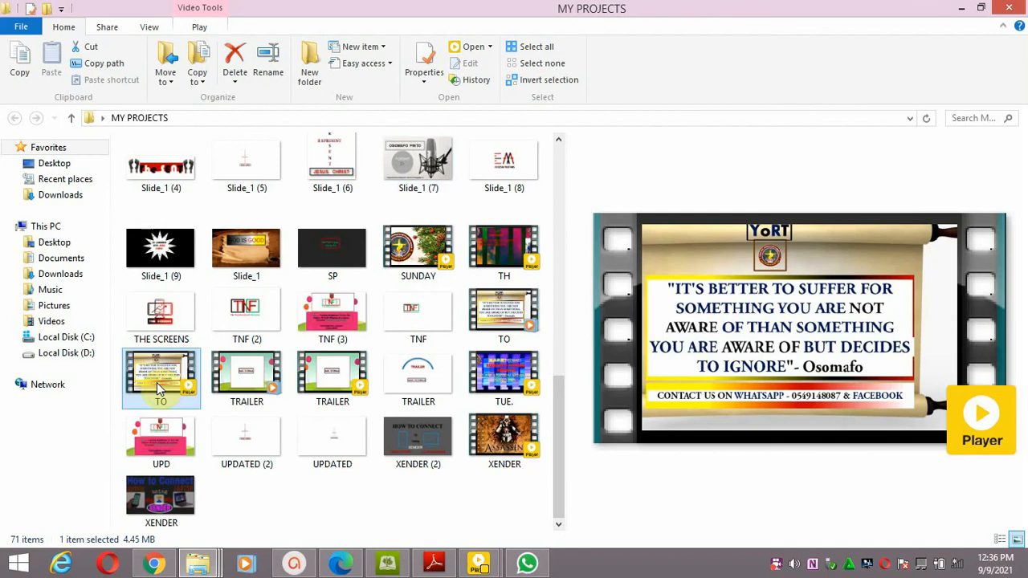
double_click(156, 383)
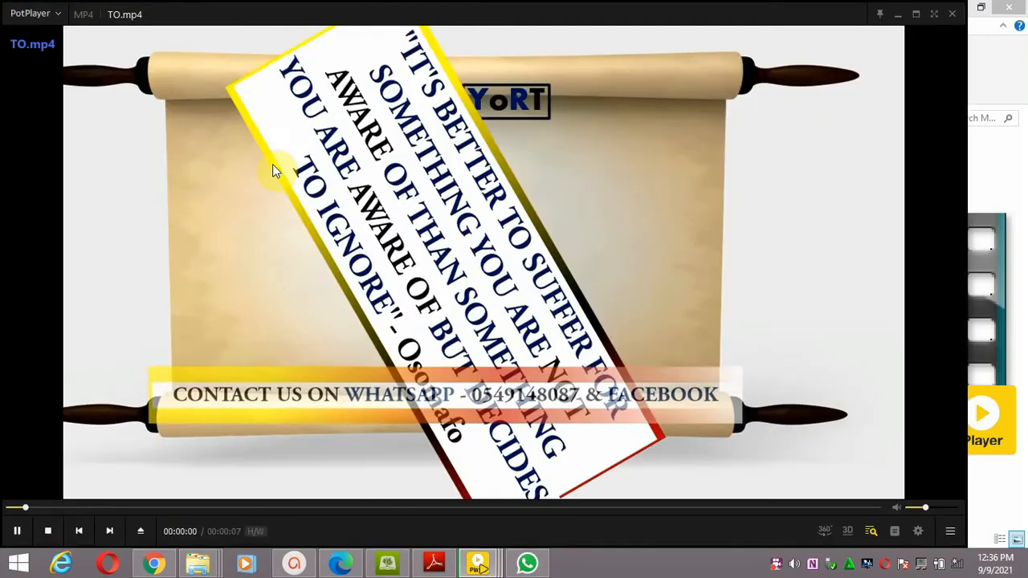
click(952, 13)
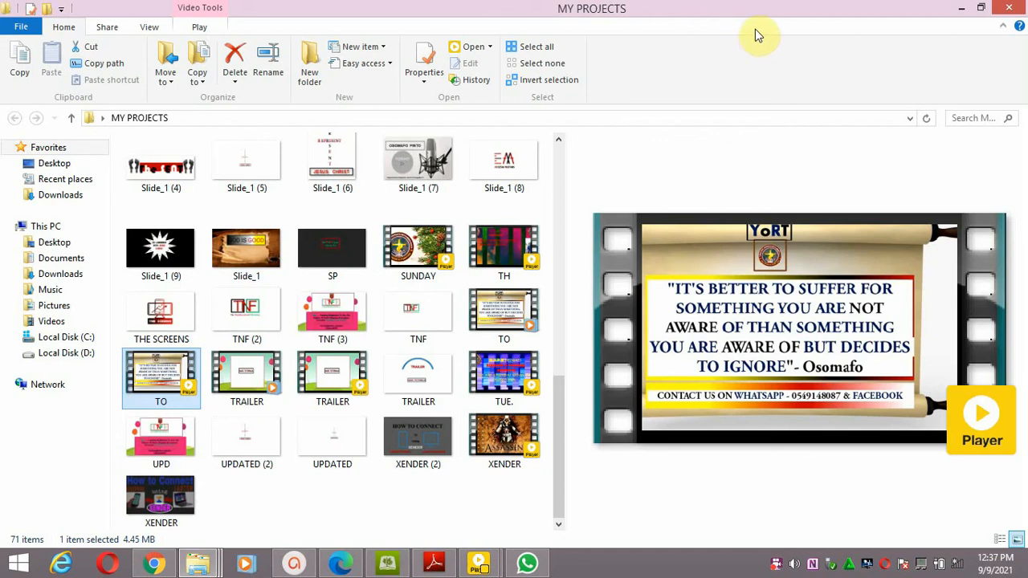
click(1009, 6)
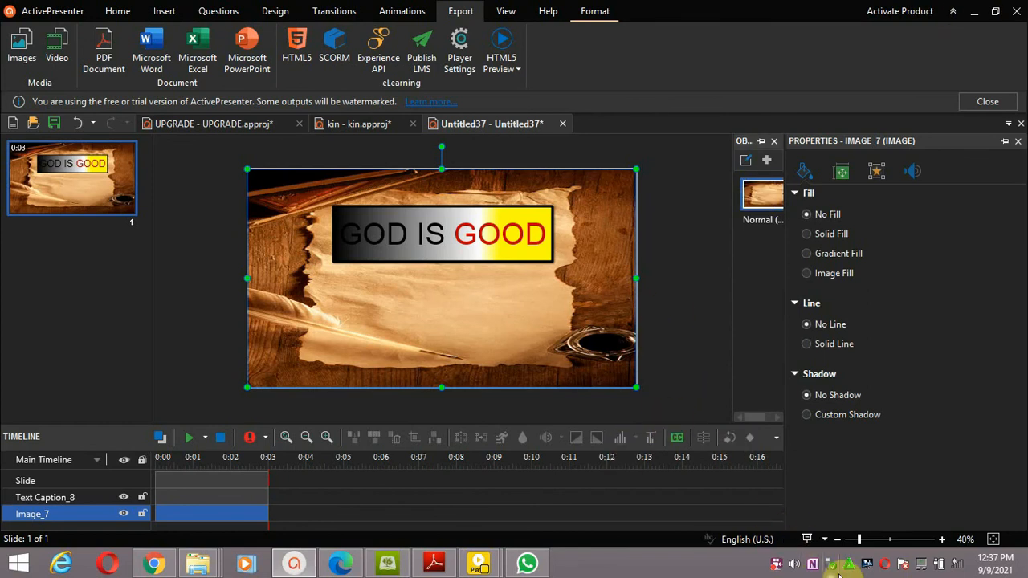
right_click(777, 565)
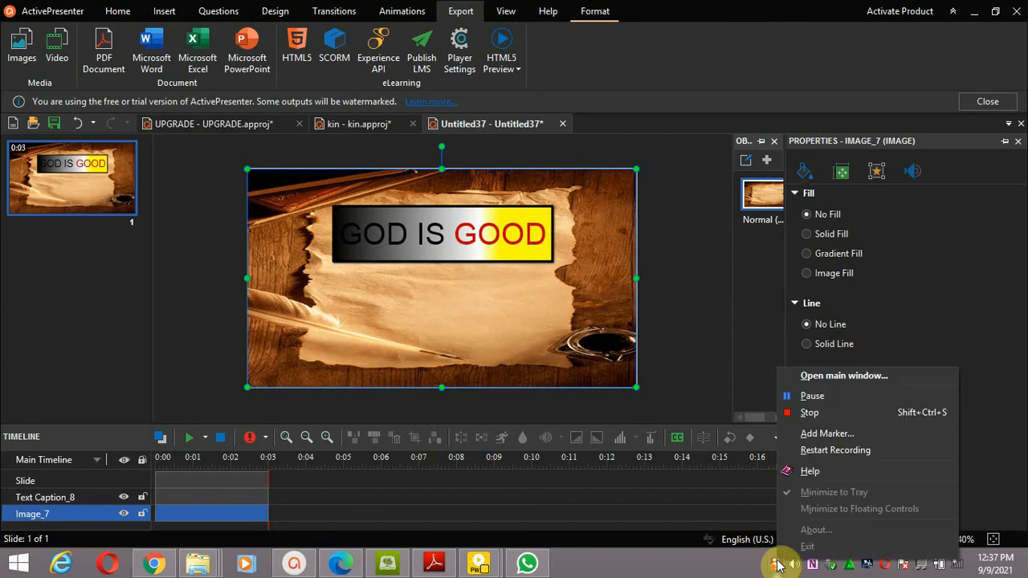